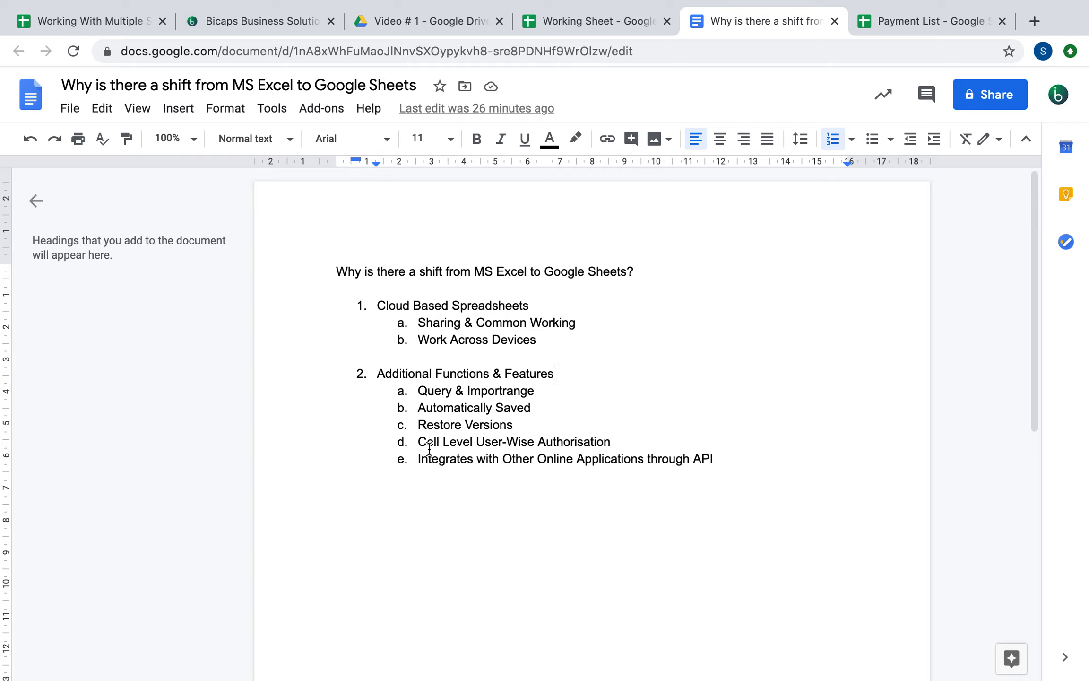
Highlight the Query & Importrange item in the doc and switch to the Working With Multiple Spreadsheets file
{"action": "left_click", "coordinate": [420, 390]}
{"action": "left_click_drag", "start_coordinate": [420, 390], "coordinate": [544, 386]}
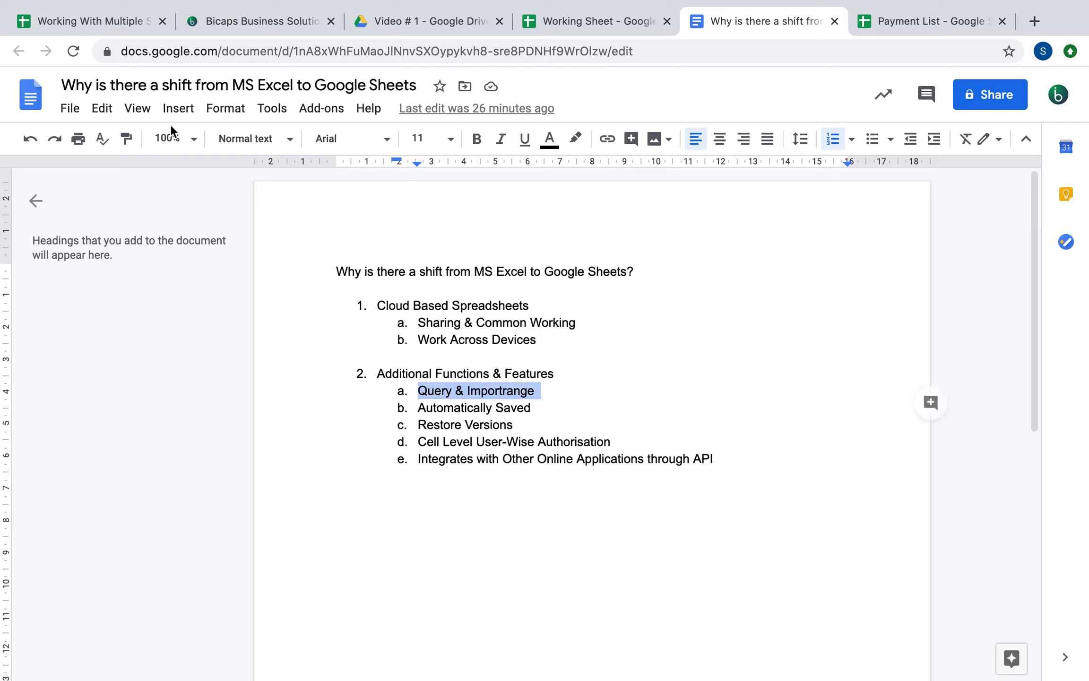
{"action": "left_click", "coordinate": [78, 10]}
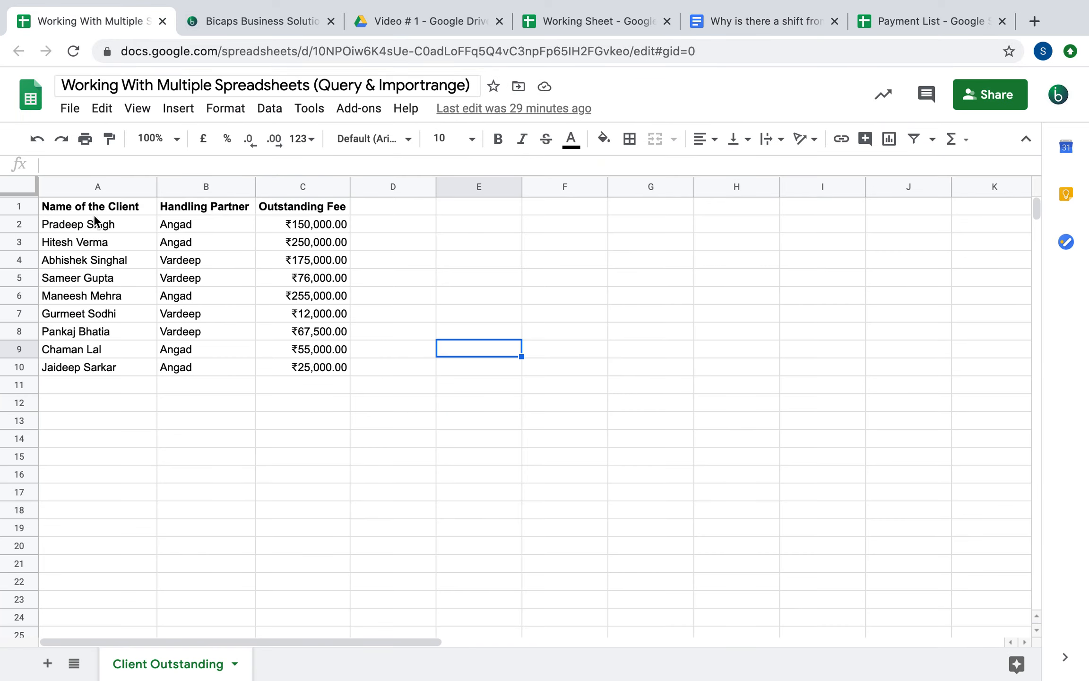
Walk through the Client Outstanding table A1:C10 and its Handling Partner and Outstanding Fee headings
{"action": "left_click_drag", "start_coordinate": [87, 209], "coordinate": [312, 369]}
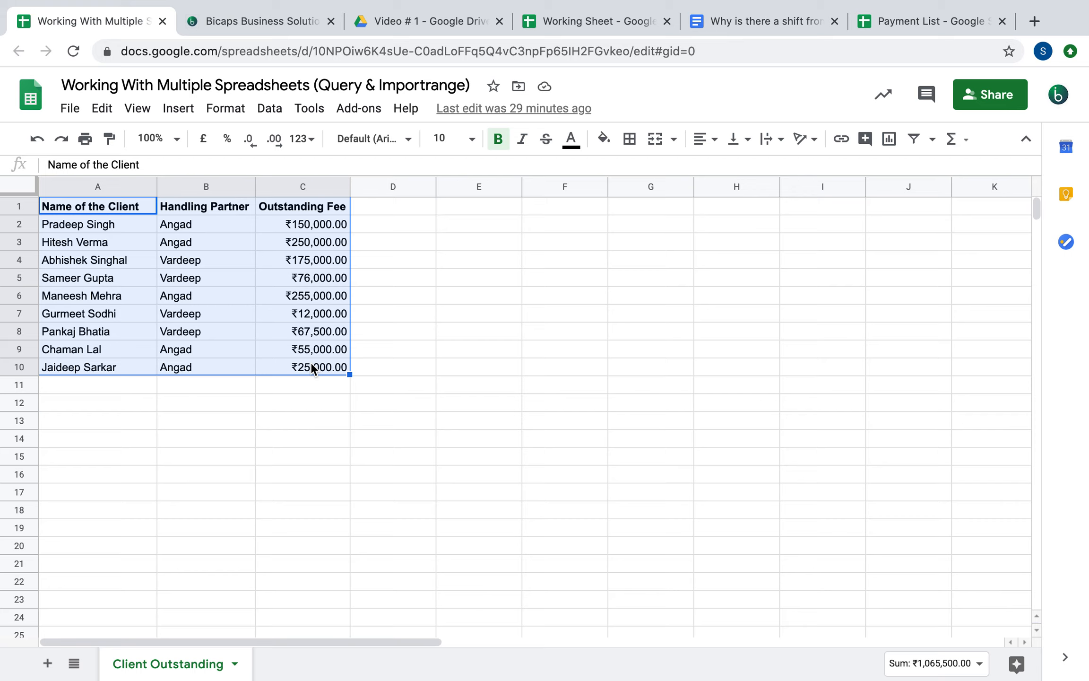
{"action": "left_click", "coordinate": [121, 230]}
{"action": "left_click", "coordinate": [206, 212]}
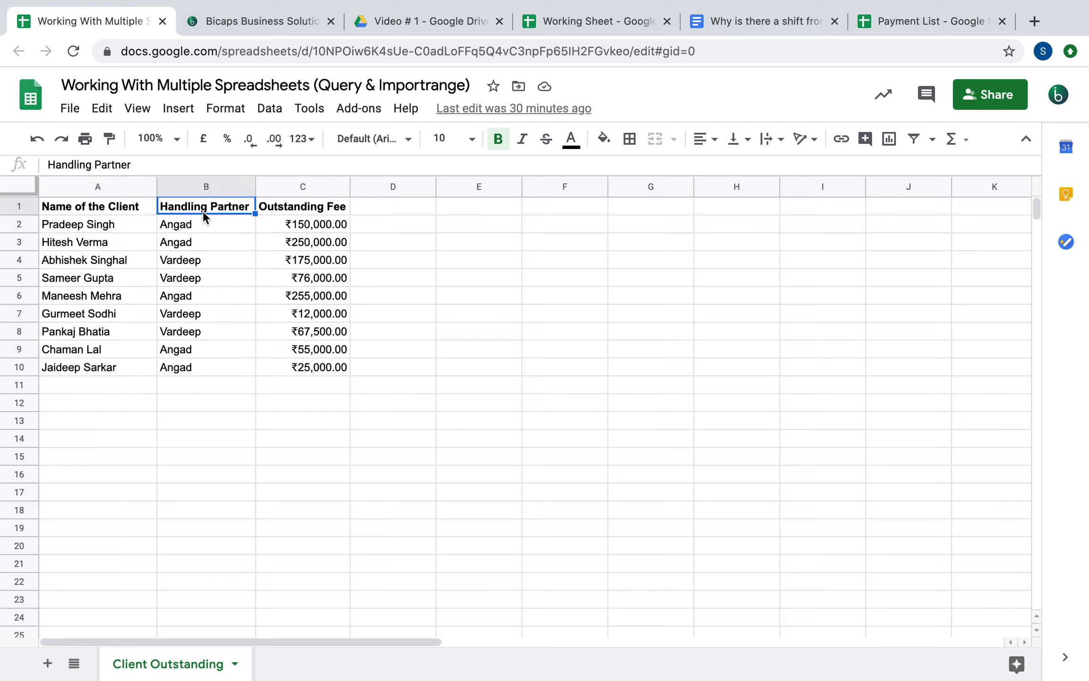
{"action": "left_click", "coordinate": [302, 211]}
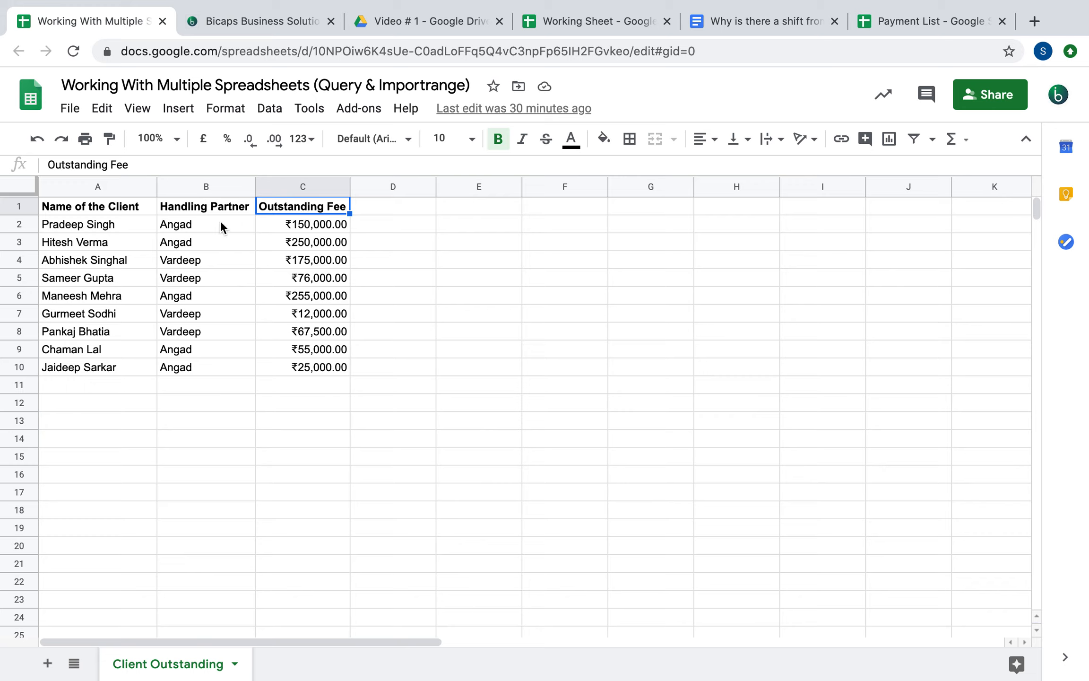
{"action": "left_click", "coordinate": [99, 242]}
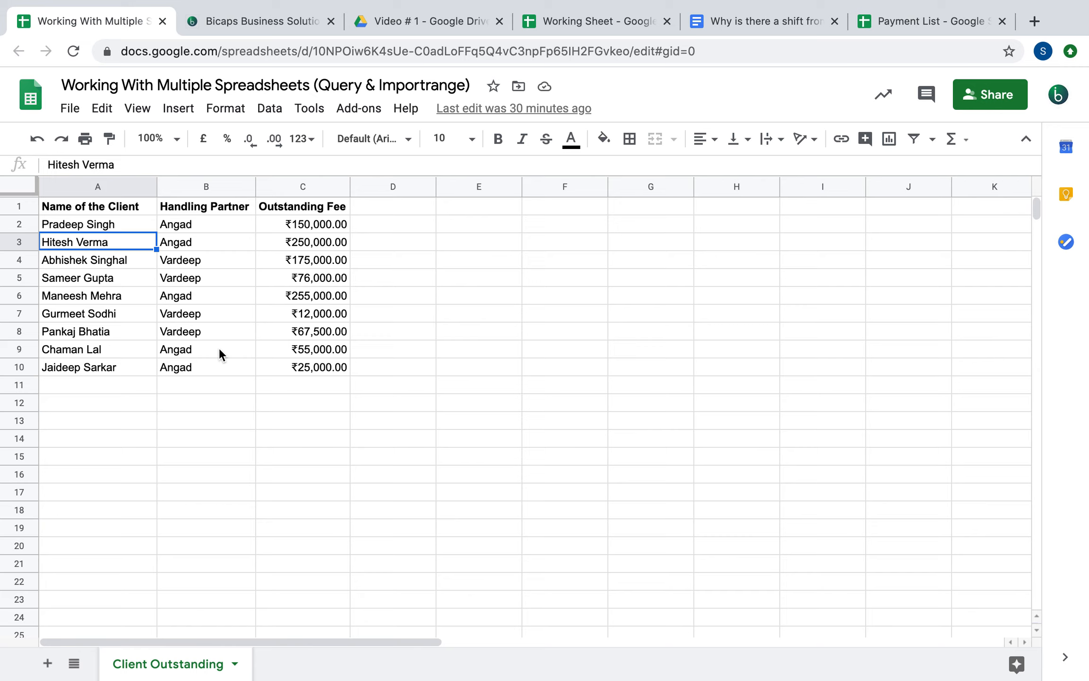
Point out partner, client and fee entries in the rows, then go to the Video # 1 Drive folder
{"action": "left_click_drag", "start_coordinate": [90, 206], "coordinate": [316, 368]}
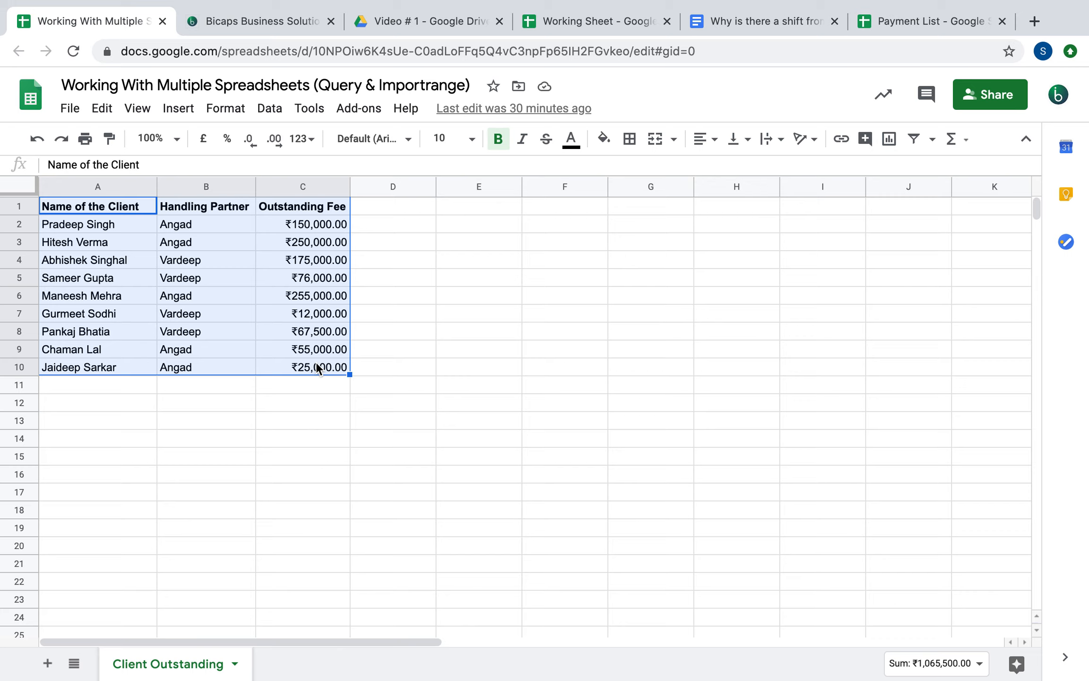
{"action": "left_click", "coordinate": [189, 248]}
{"action": "left_click", "coordinate": [196, 283]}
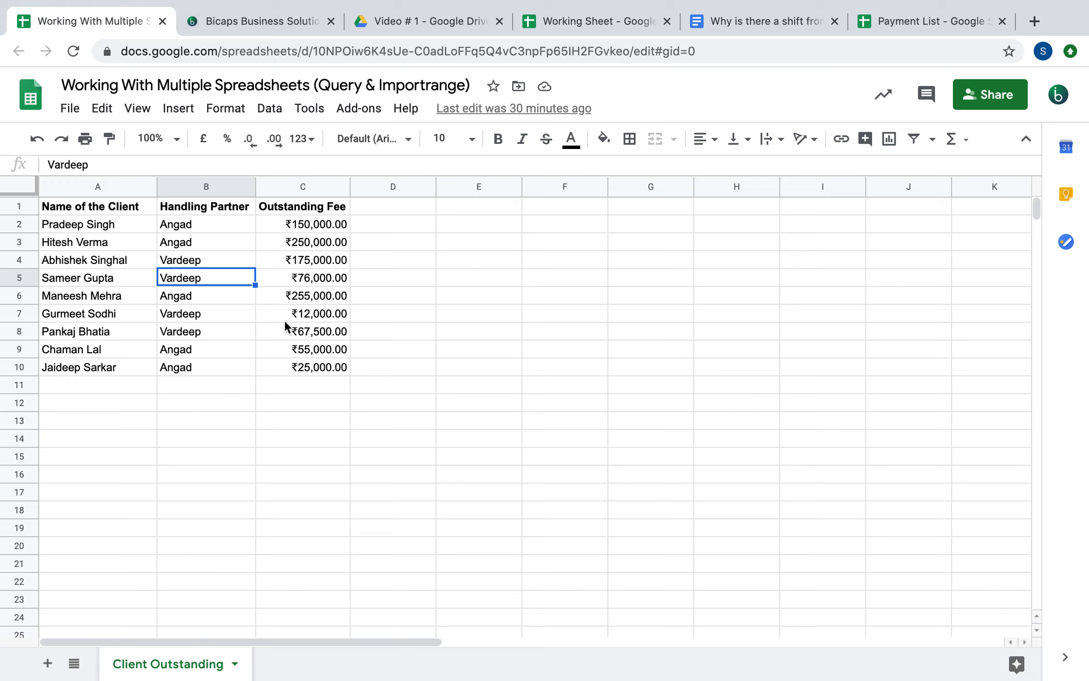
{"action": "left_click", "coordinate": [184, 259]}
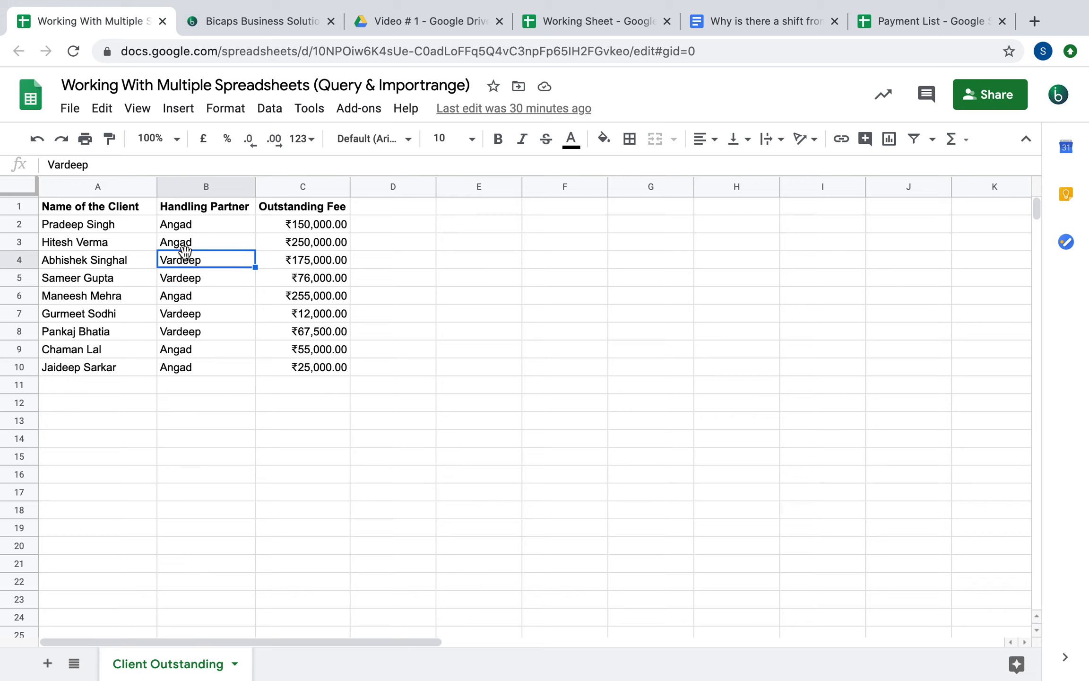
{"action": "left_click", "coordinate": [118, 261]}
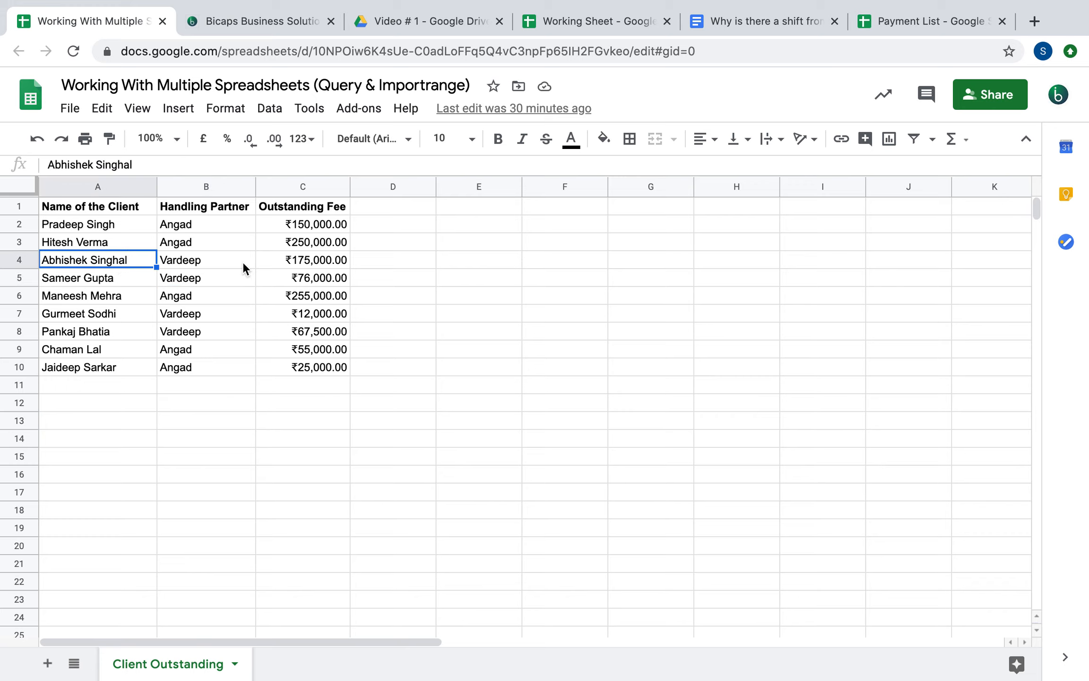
{"action": "left_click", "coordinate": [278, 259]}
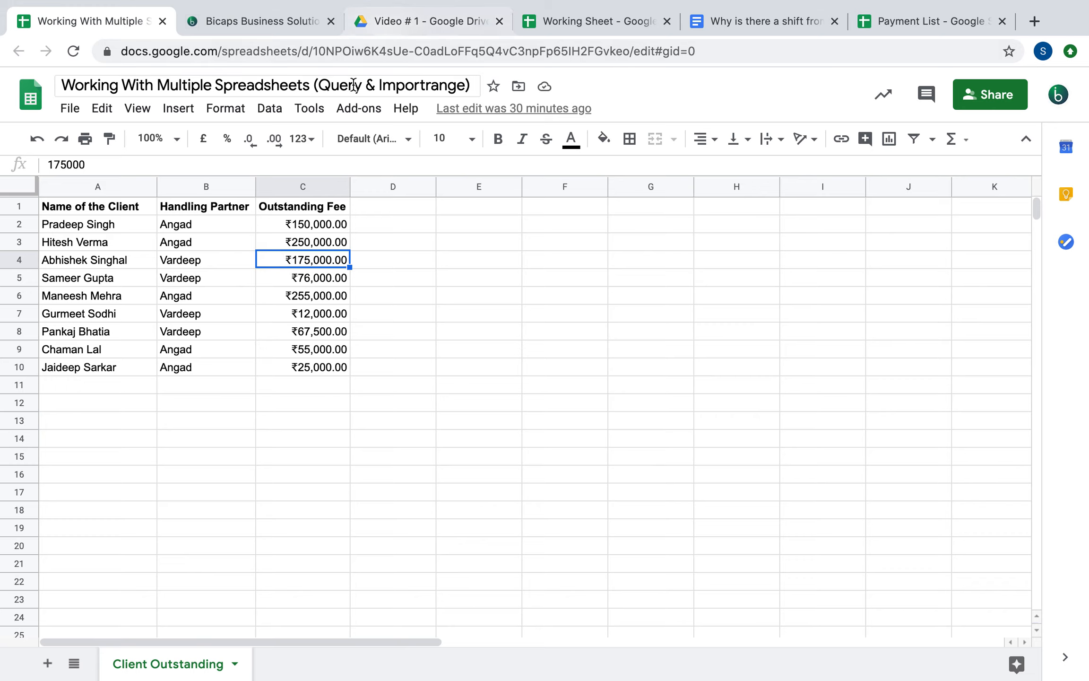
{"action": "left_click", "coordinate": [413, 22]}
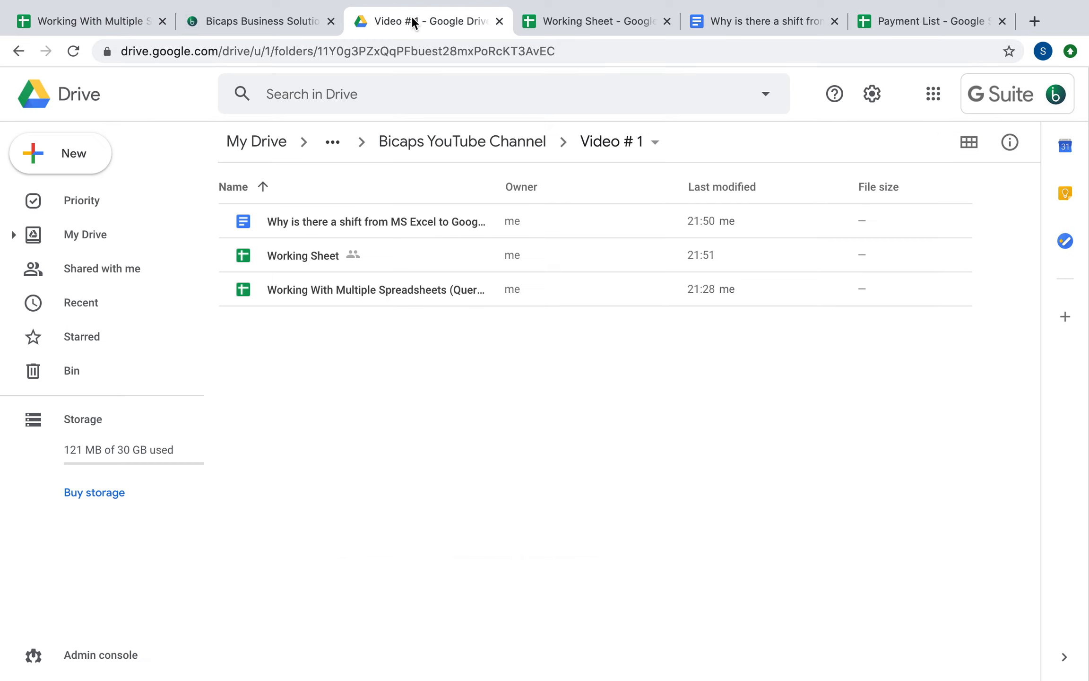
Create a new blank Google Sheets file in the Video # 1 folder, then return to the client sheet
{"action": "right_click", "coordinate": [337, 355]}
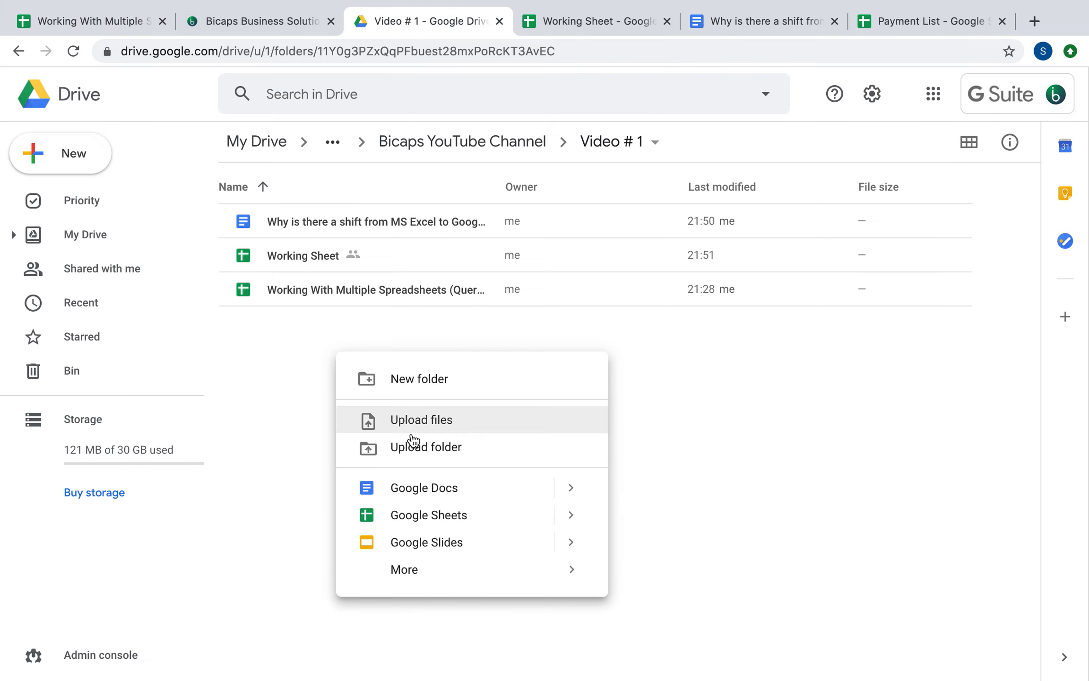
{"action": "left_click", "coordinate": [439, 515]}
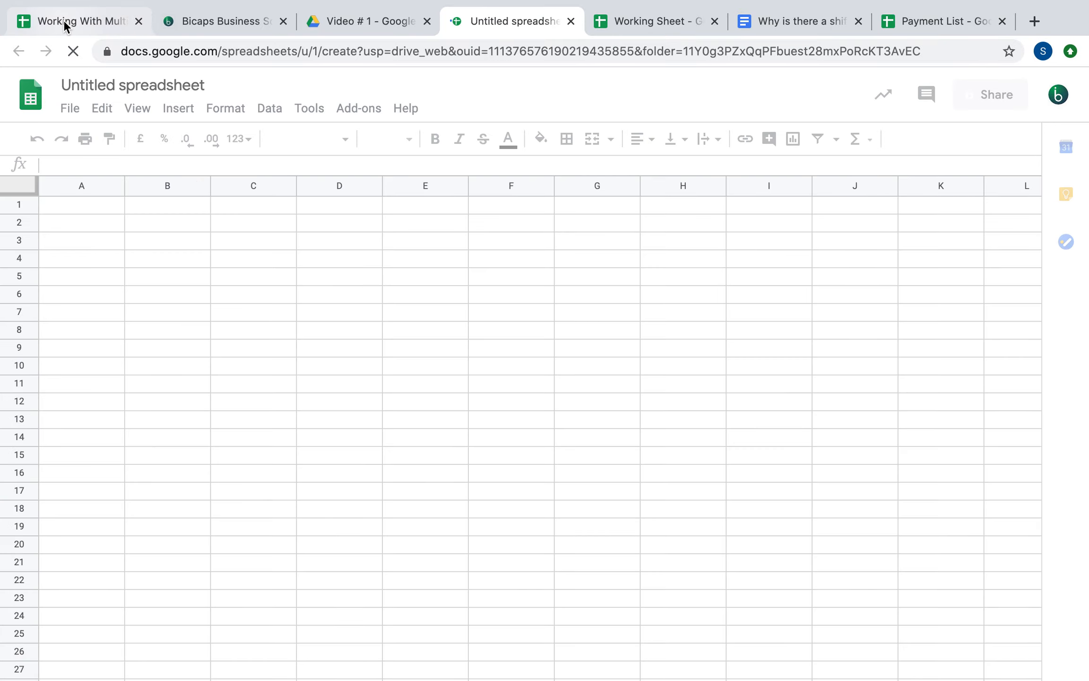
{"action": "left_click", "coordinate": [63, 21]}
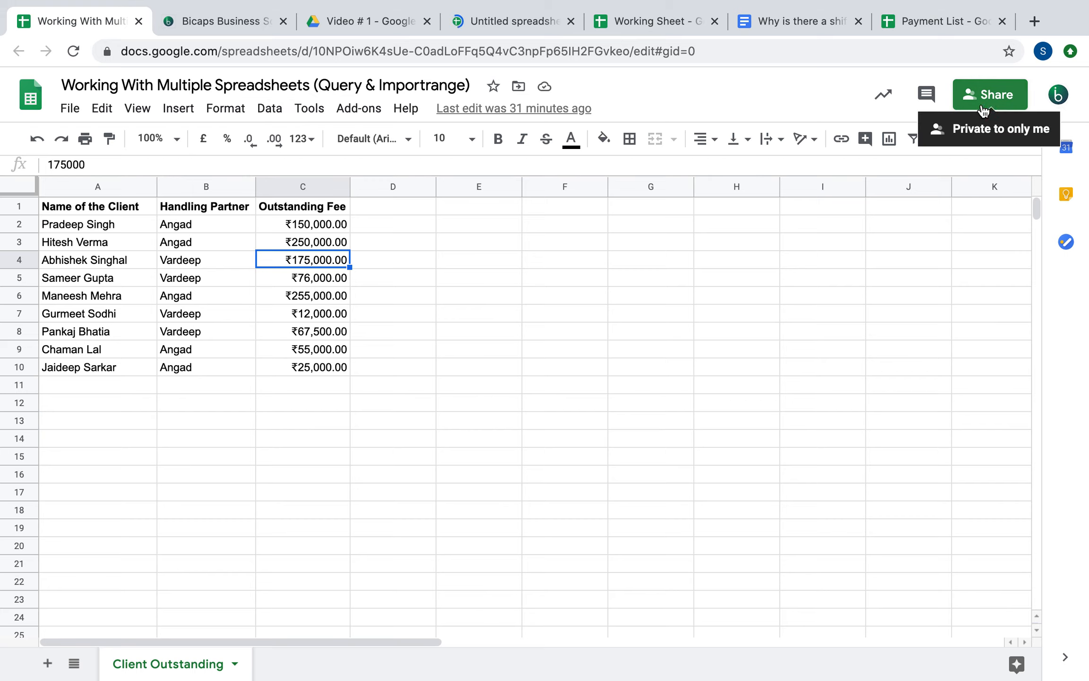
Rename the new spreadsheet to "Angad Clients' Outstanding", correcting the apostrophe placement
{"action": "left_click", "coordinate": [500, 17]}
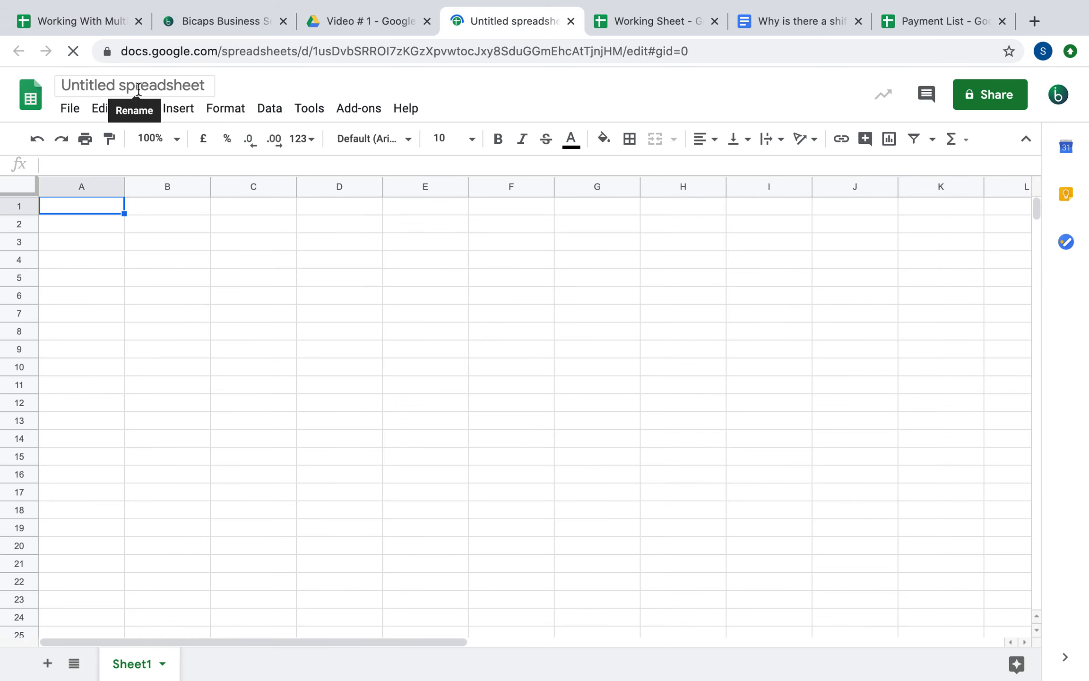
{"action": "left_click", "coordinate": [138, 88]}
{"action": "type", "text": "Anga"}
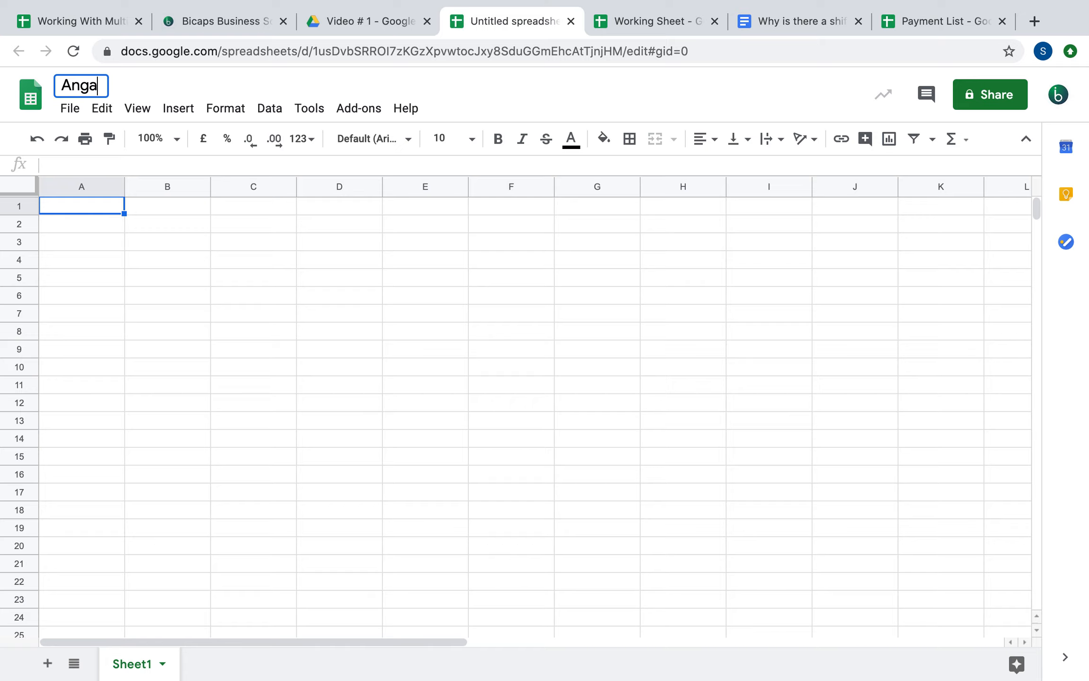
{"action": "type", "text": "d Client"}
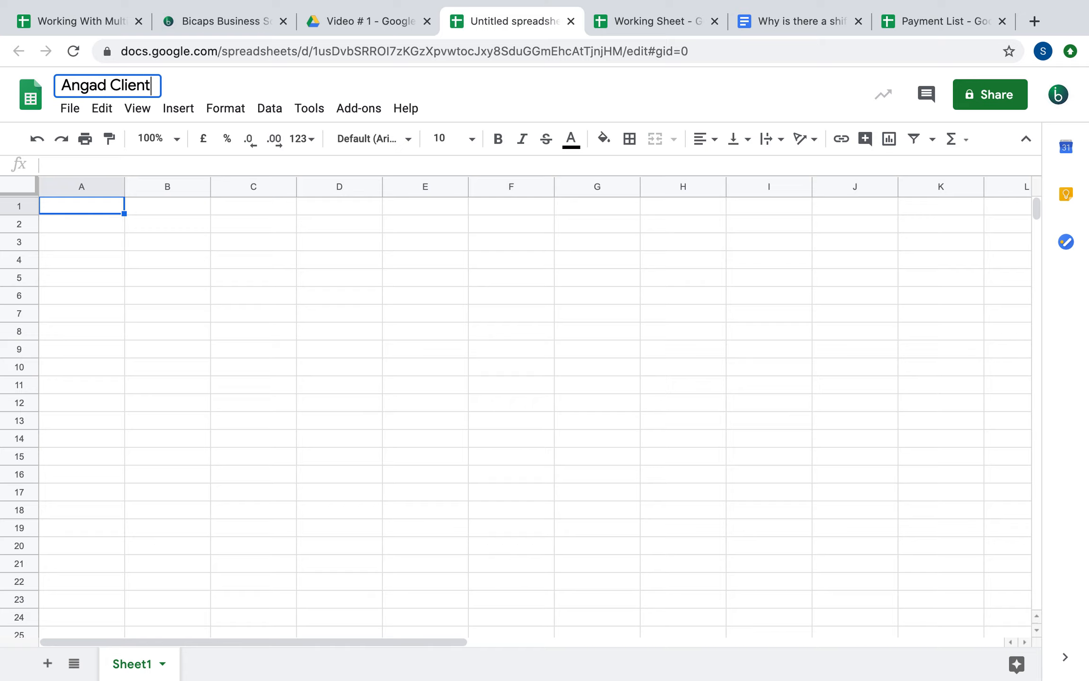
{"action": "type", "text": "'s Outstanding"}
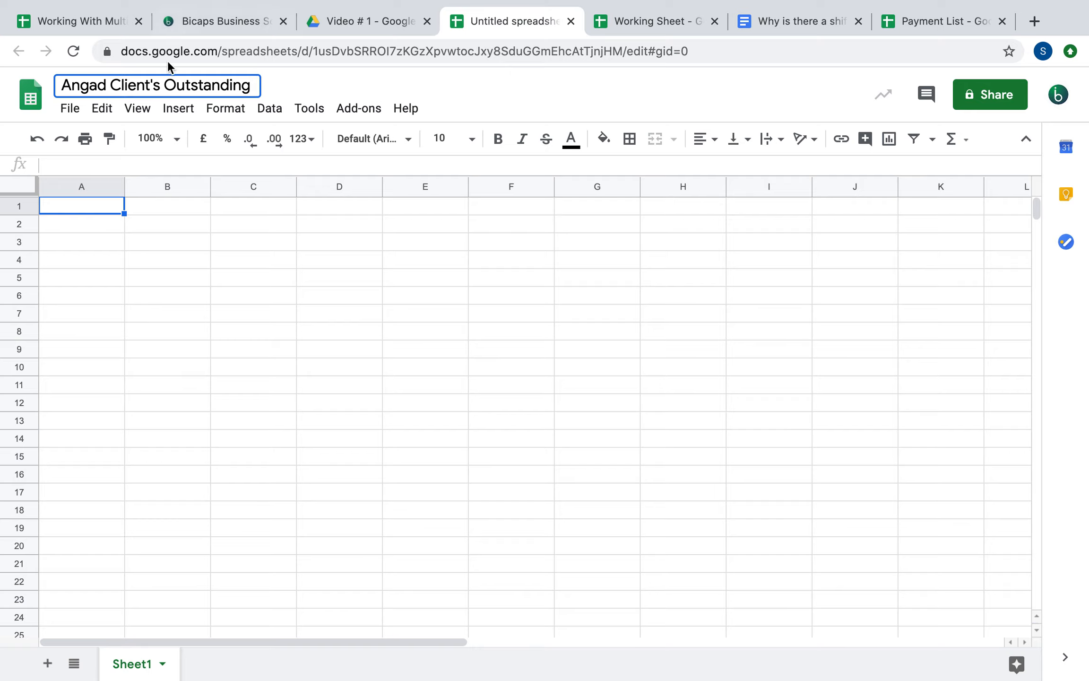
{"action": "left_click", "coordinate": [152, 87]}
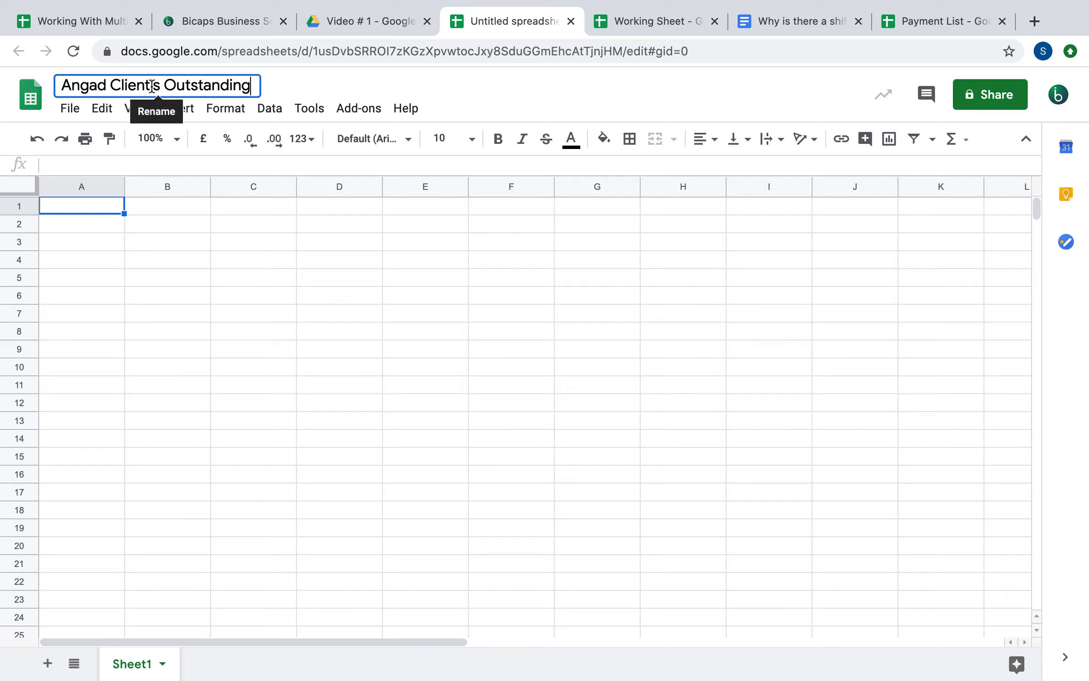
{"action": "key", "text": "BackSpace"}
{"action": "key", "text": "Right"}
{"action": "type", "text": "'"}
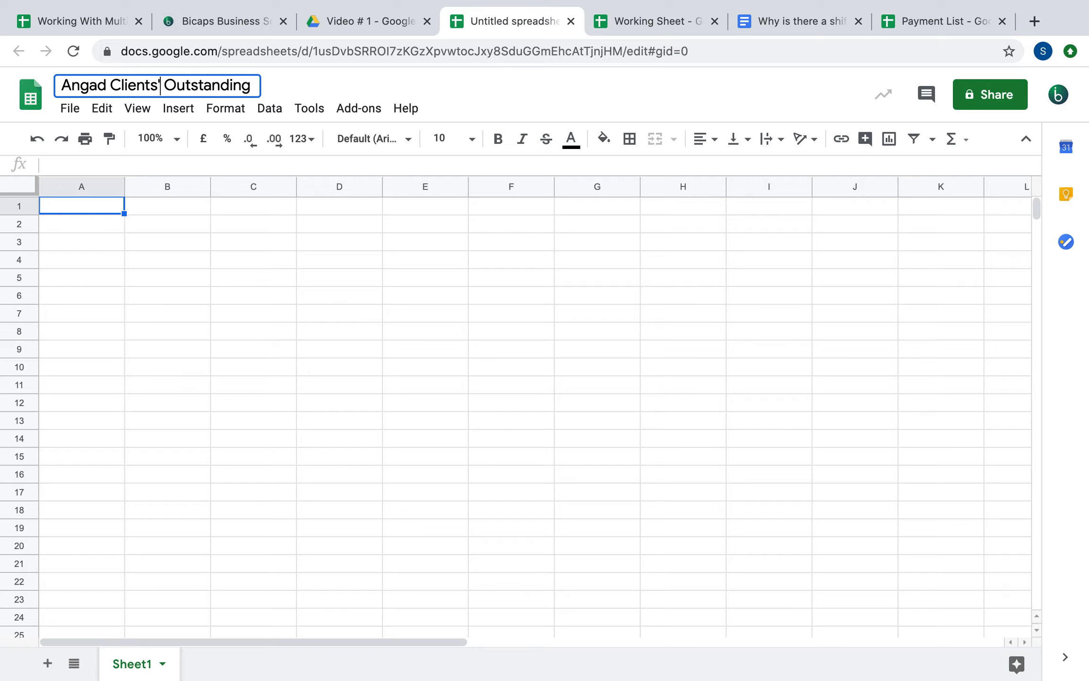
{"action": "left_click", "coordinate": [201, 302]}
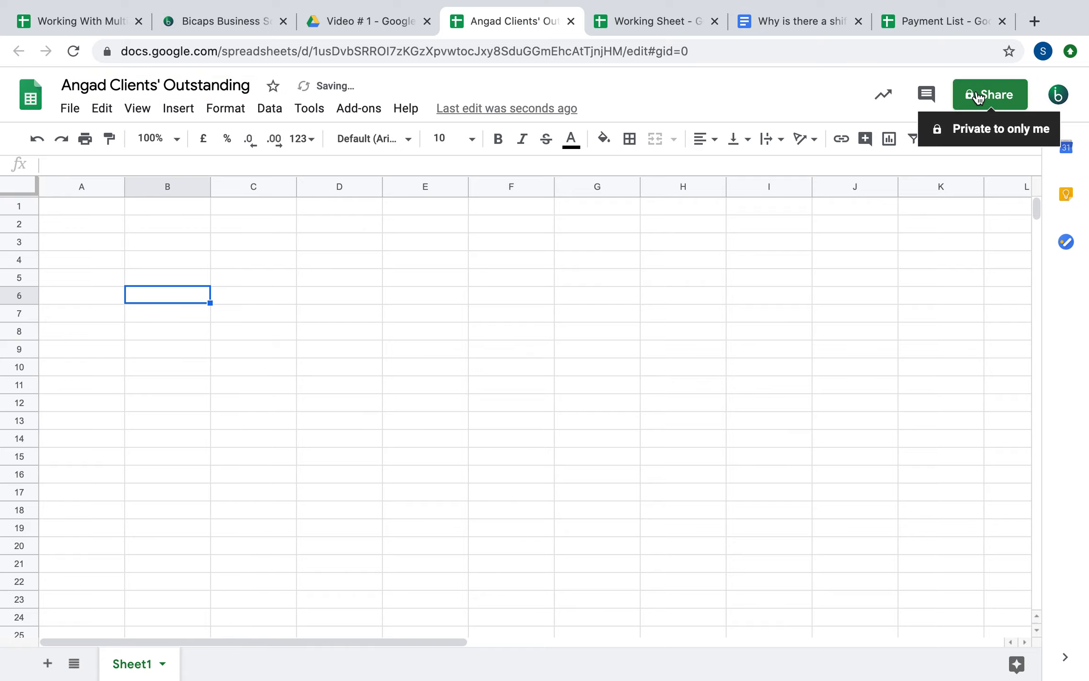
{"action": "left_click", "coordinate": [977, 93]}
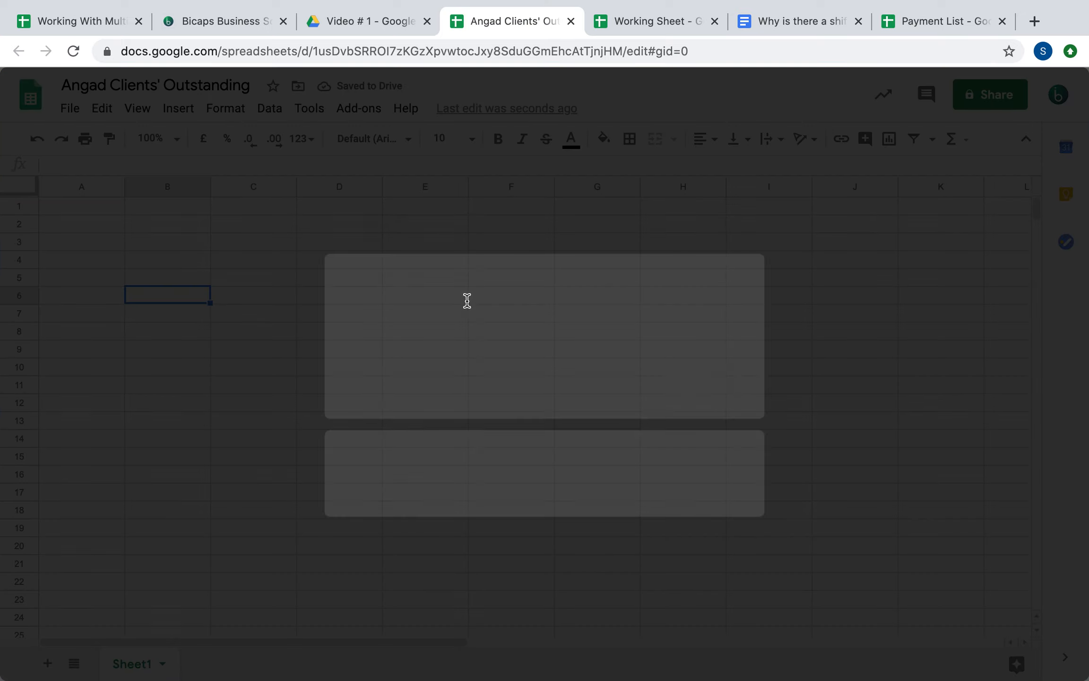
Share the spreadsheet with the partner's e-mail contact as Viewer, accepting the outside-organisation warning
{"action": "type", "text": "angad"}
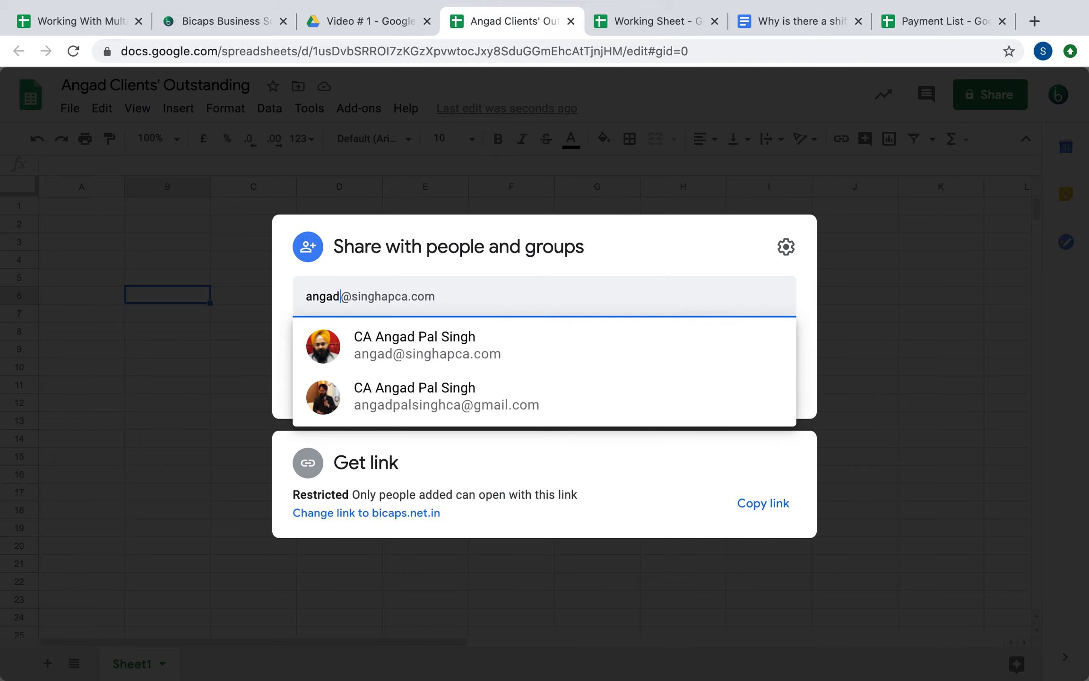
{"action": "left_click", "coordinate": [489, 355]}
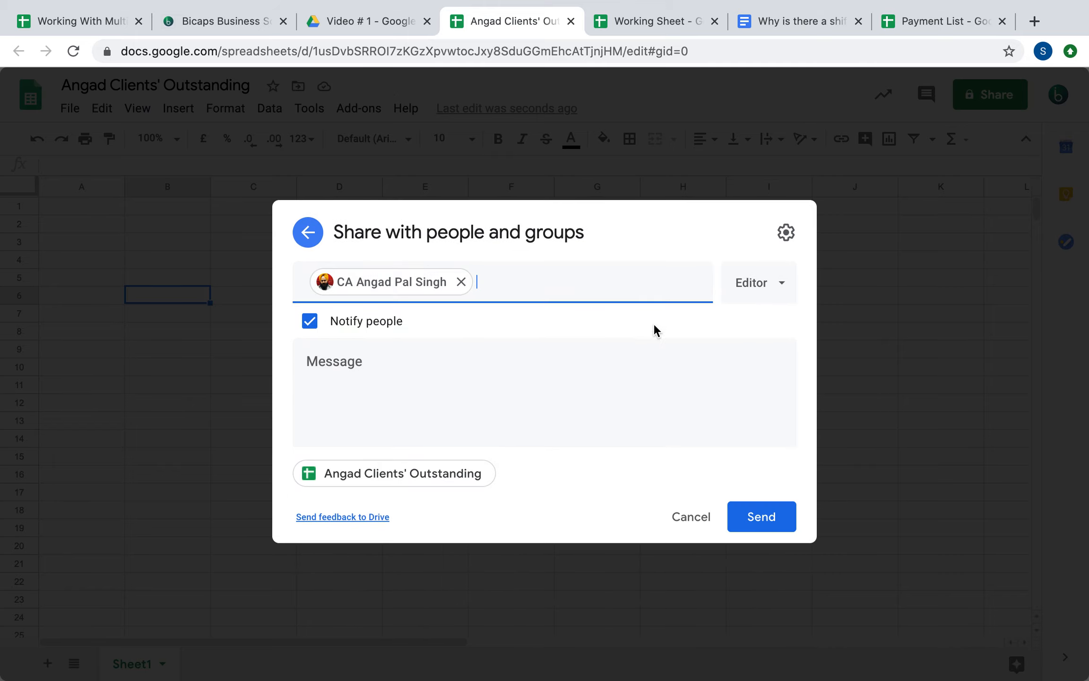
{"action": "left_click", "coordinate": [737, 289]}
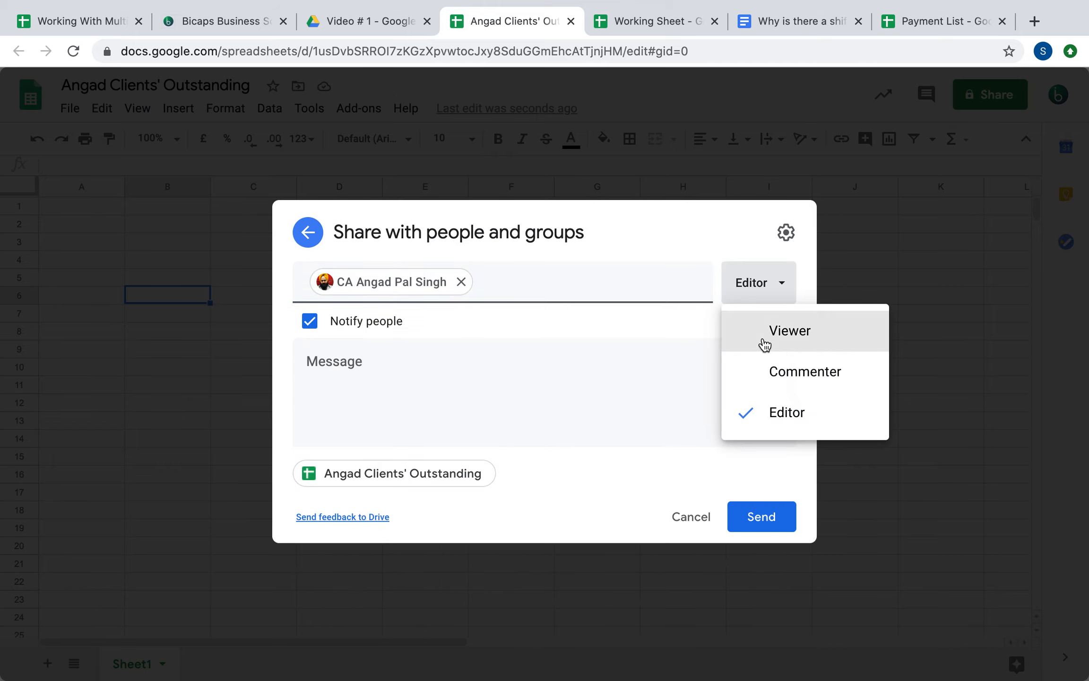
{"action": "left_click", "coordinate": [761, 341]}
{"action": "left_click", "coordinate": [767, 519]}
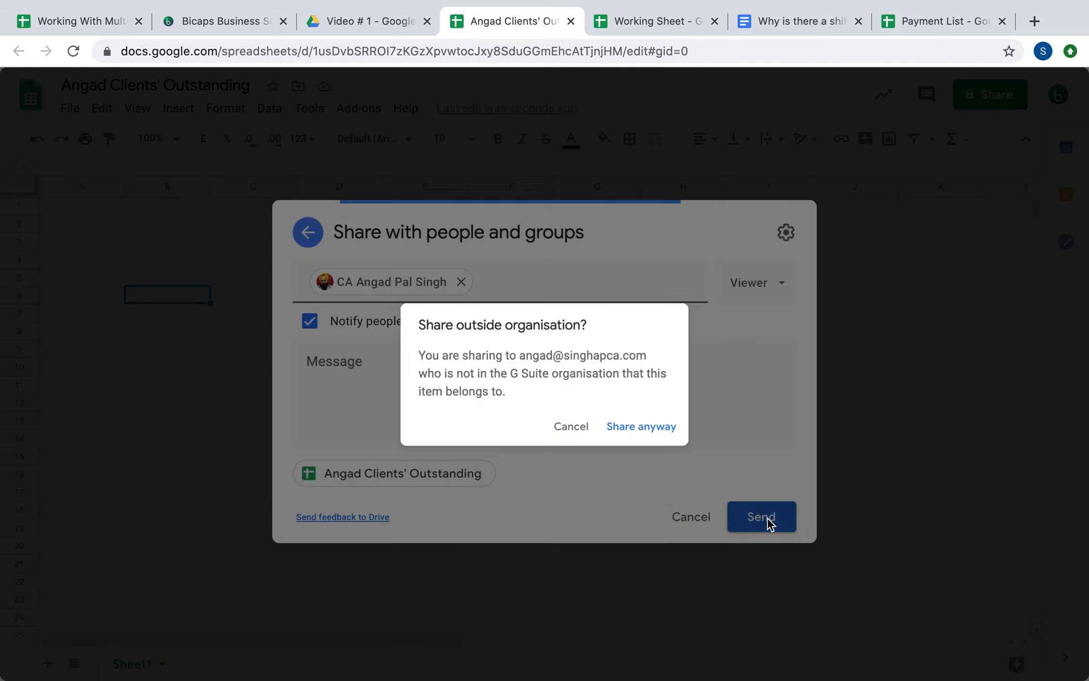
{"action": "left_click", "coordinate": [656, 441]}
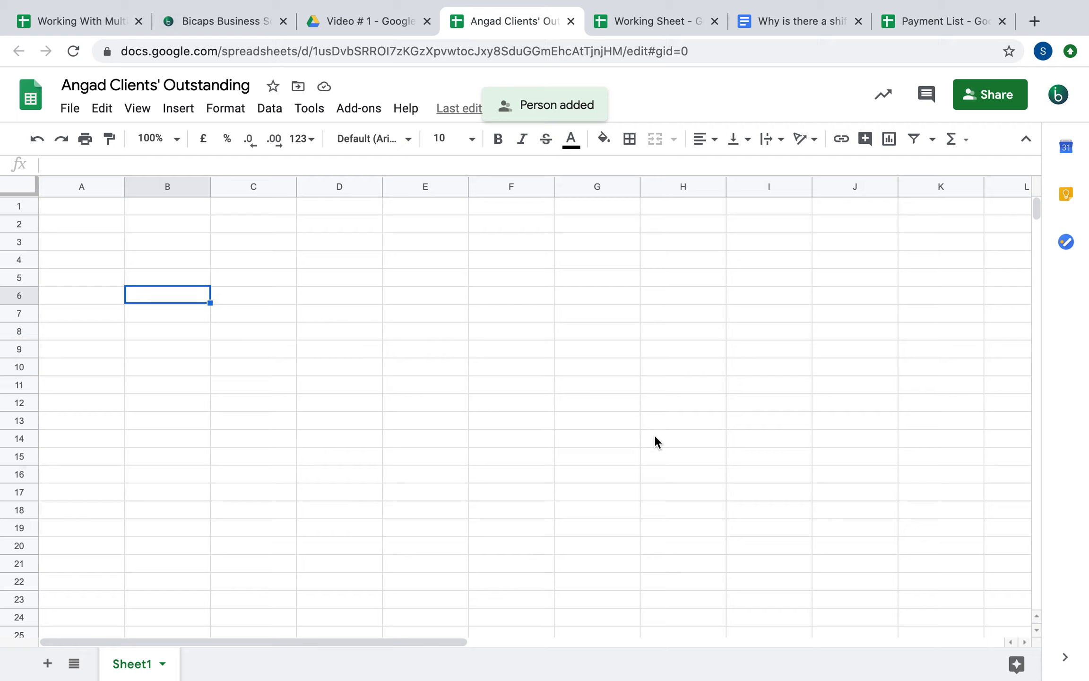
{"action": "left_click", "coordinate": [112, 213]}
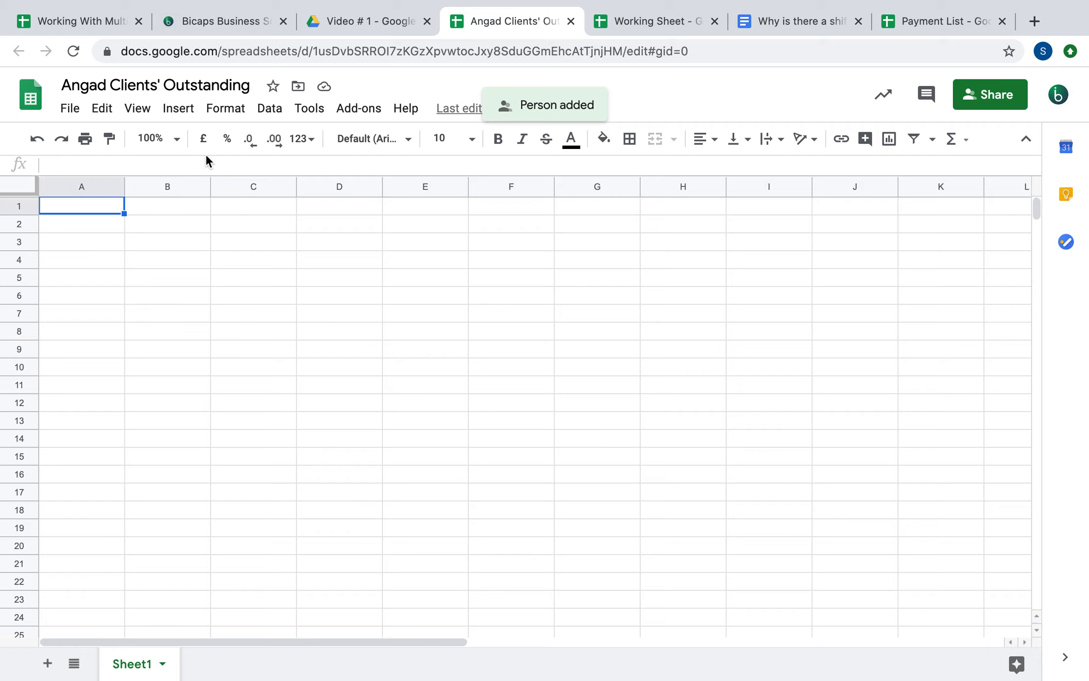
Start the formula =importrange( in cell A1 of Angad Clients' Outstanding
{"action": "left_click", "coordinate": [73, 21]}
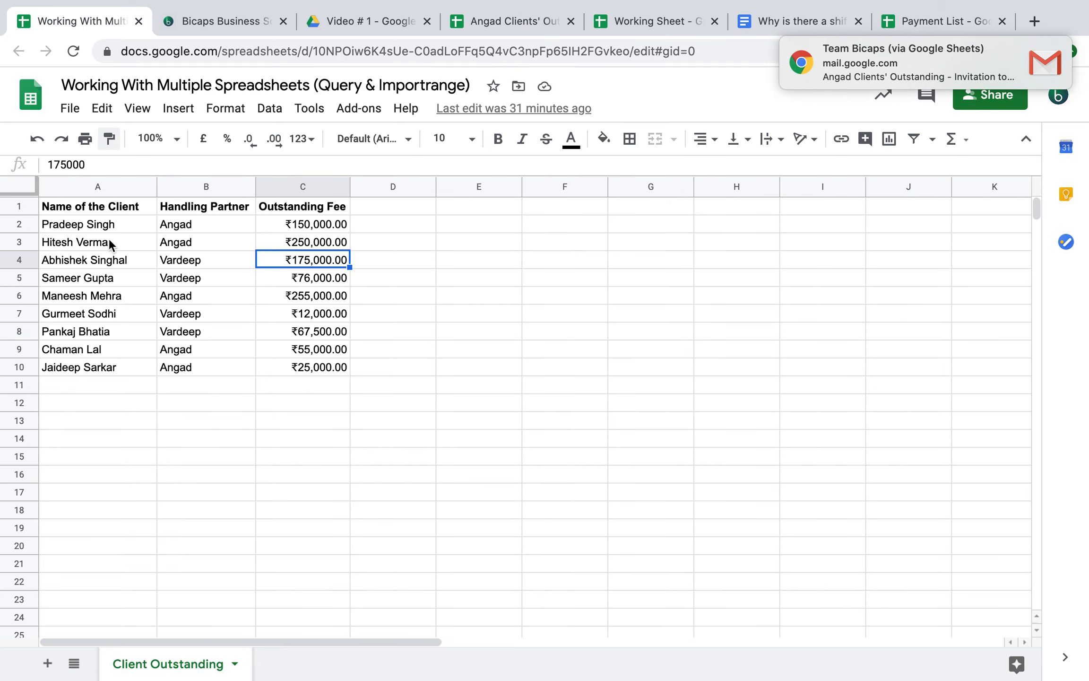
{"action": "left_click", "coordinate": [491, 22]}
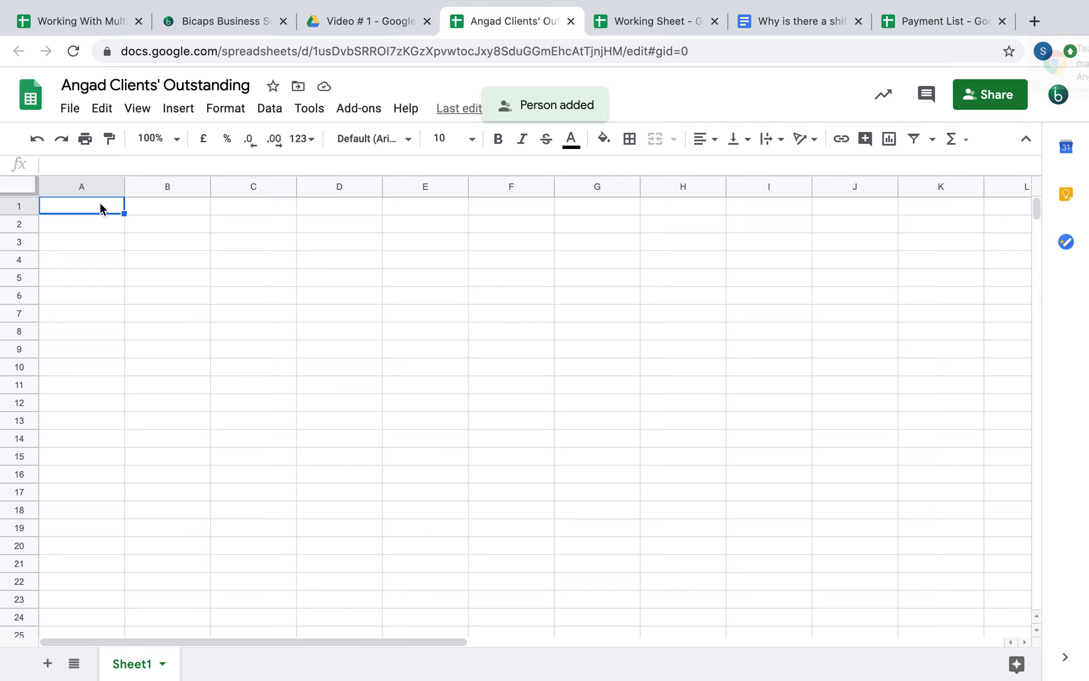
{"action": "type", "text": "=importrange("}
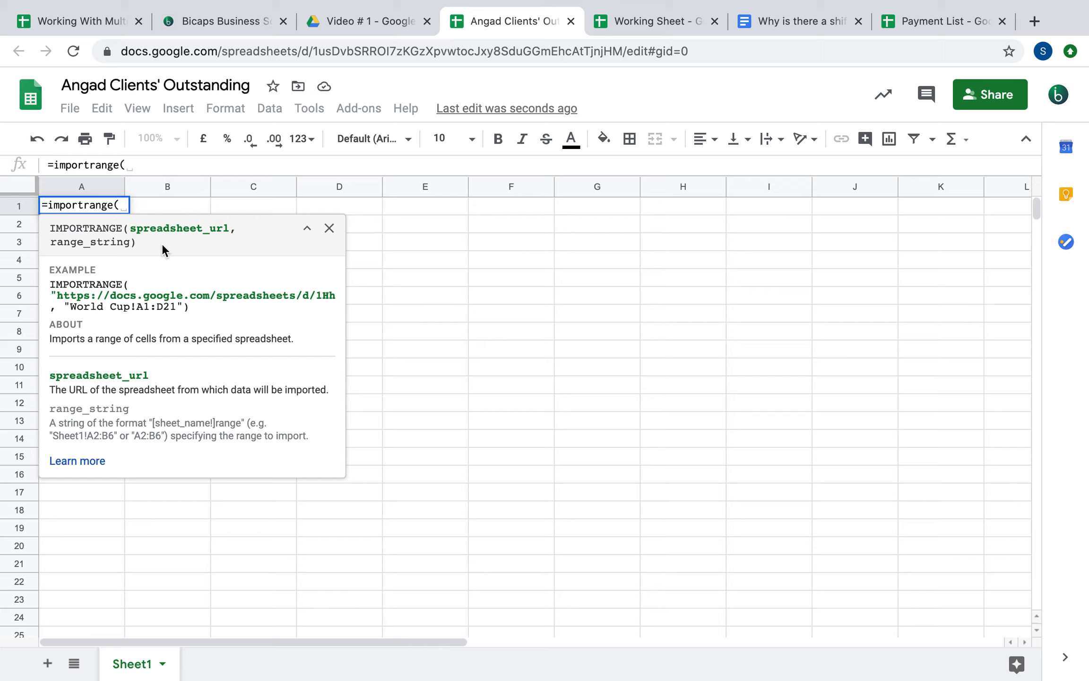
Copy the source spreadsheet's full web address from the address bar
{"action": "left_click", "coordinate": [78, 15]}
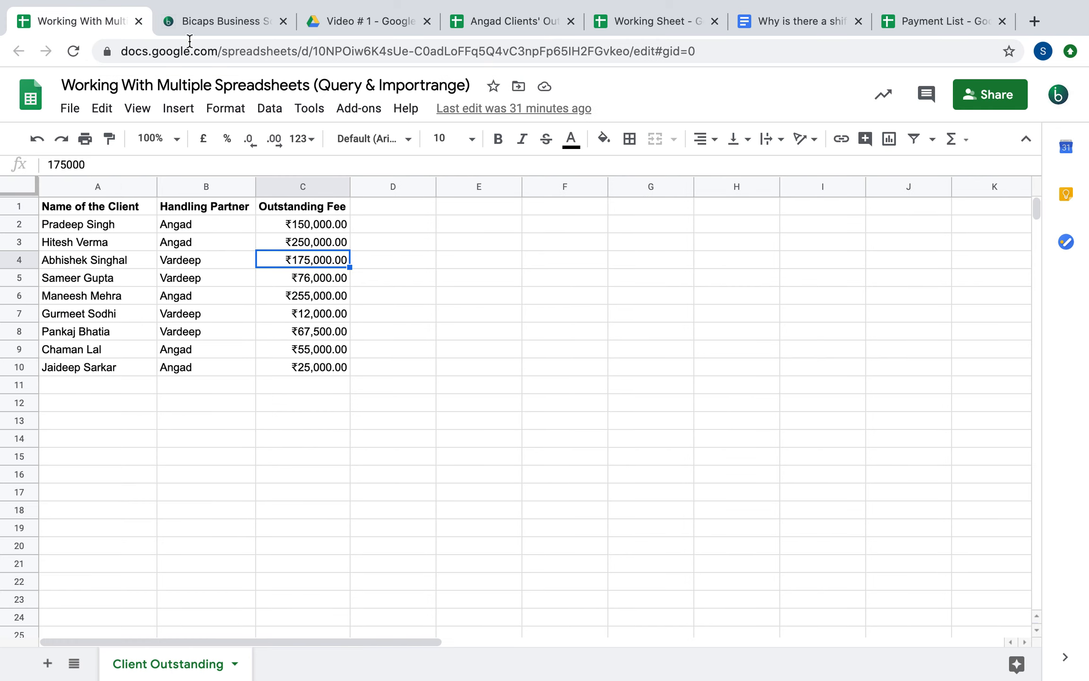
{"action": "left_click", "coordinate": [253, 52]}
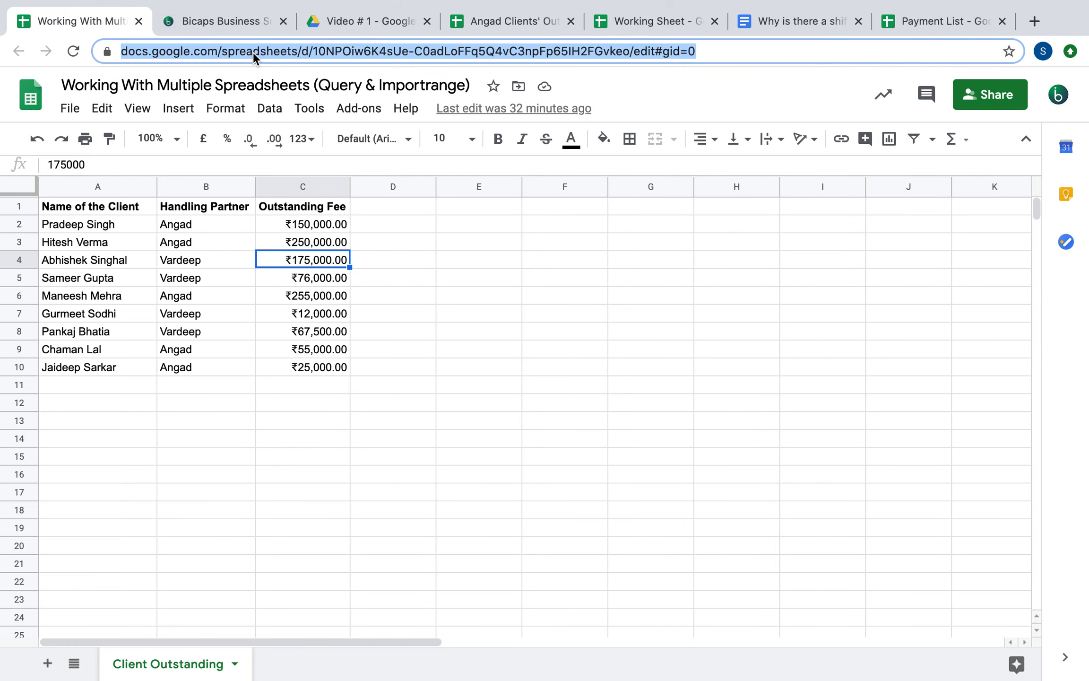
{"action": "left_click", "coordinate": [253, 52]}
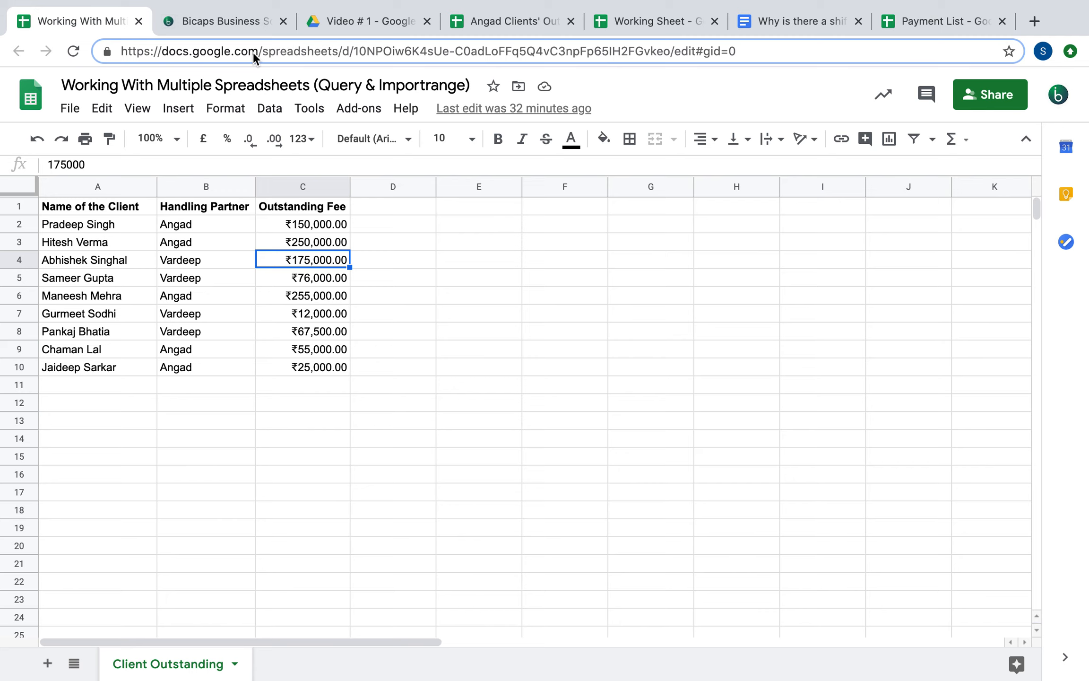
{"action": "right_click", "coordinate": [273, 52]}
{"action": "left_click", "coordinate": [744, 51]}
{"action": "left_click_drag", "start_coordinate": [744, 51], "coordinate": [227, 56]}
{"action": "right_click", "coordinate": [227, 56]}
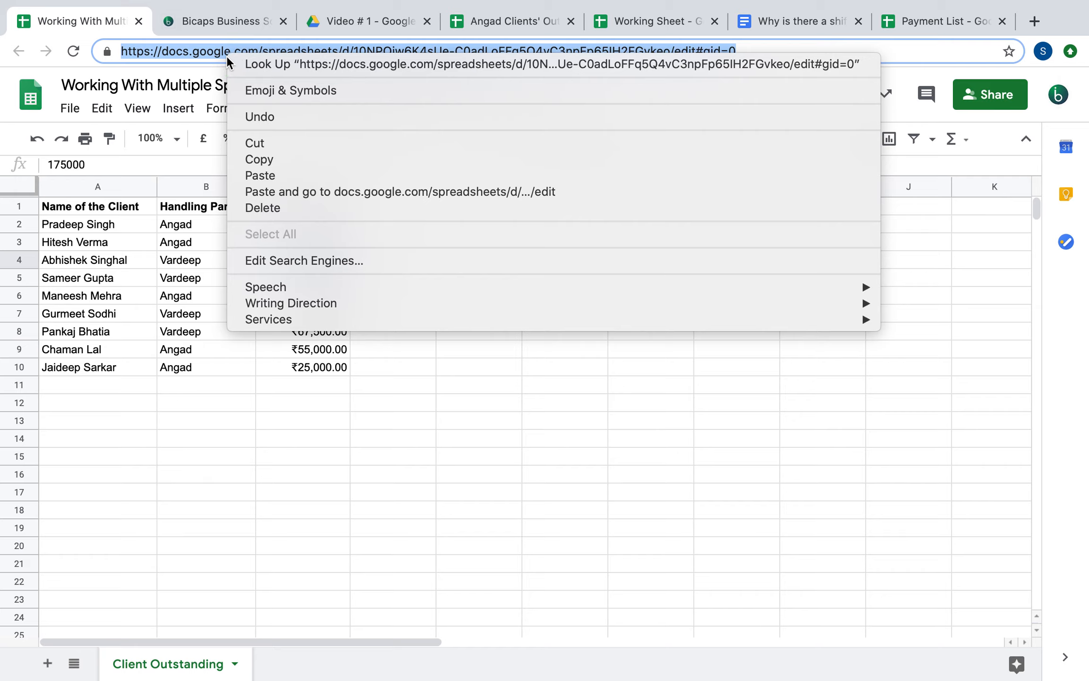
{"action": "left_click", "coordinate": [280, 159]}
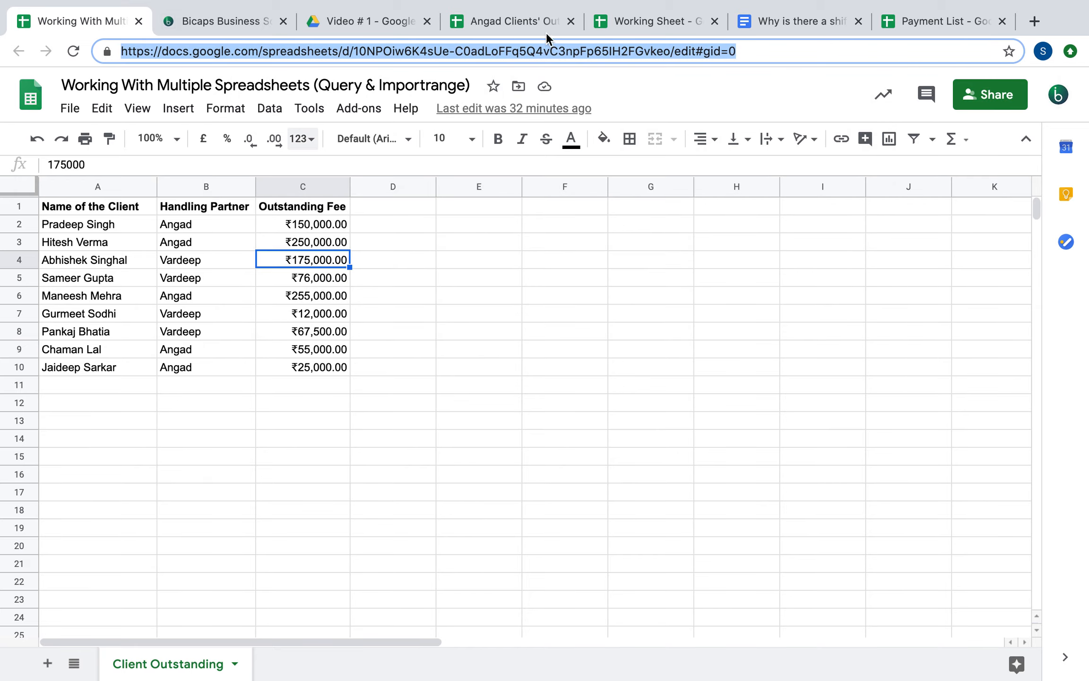
Paste the quoted source URL into the IMPORTRANGE formula followed by a comma, then return to the source
{"action": "left_click", "coordinate": [628, 15]}
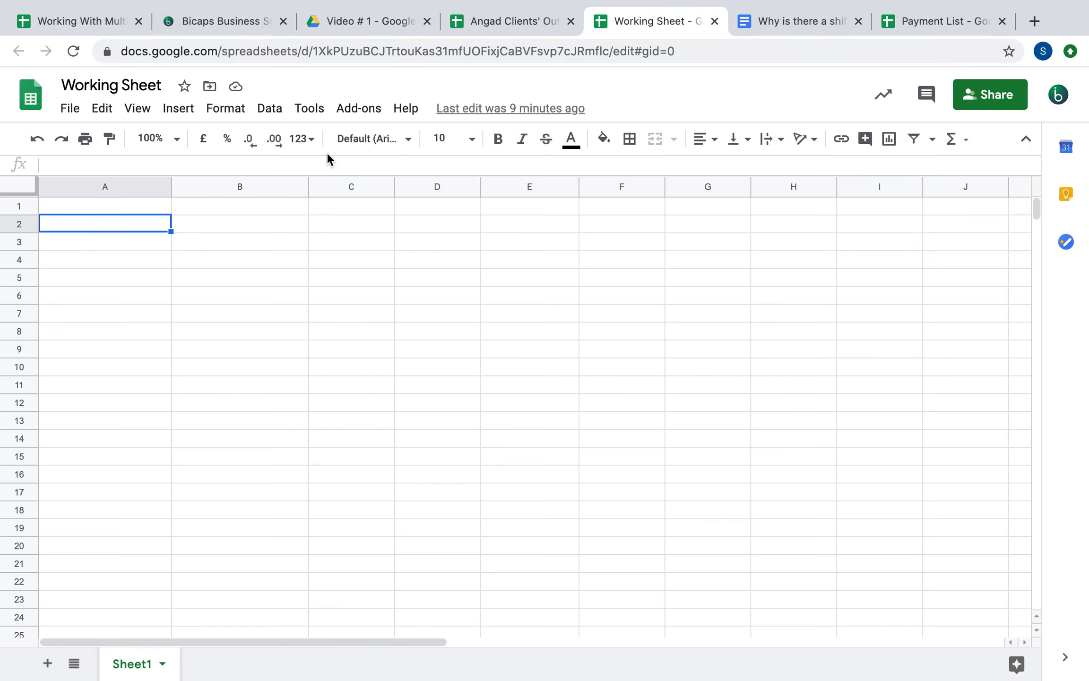
{"action": "left_click", "coordinate": [517, 21]}
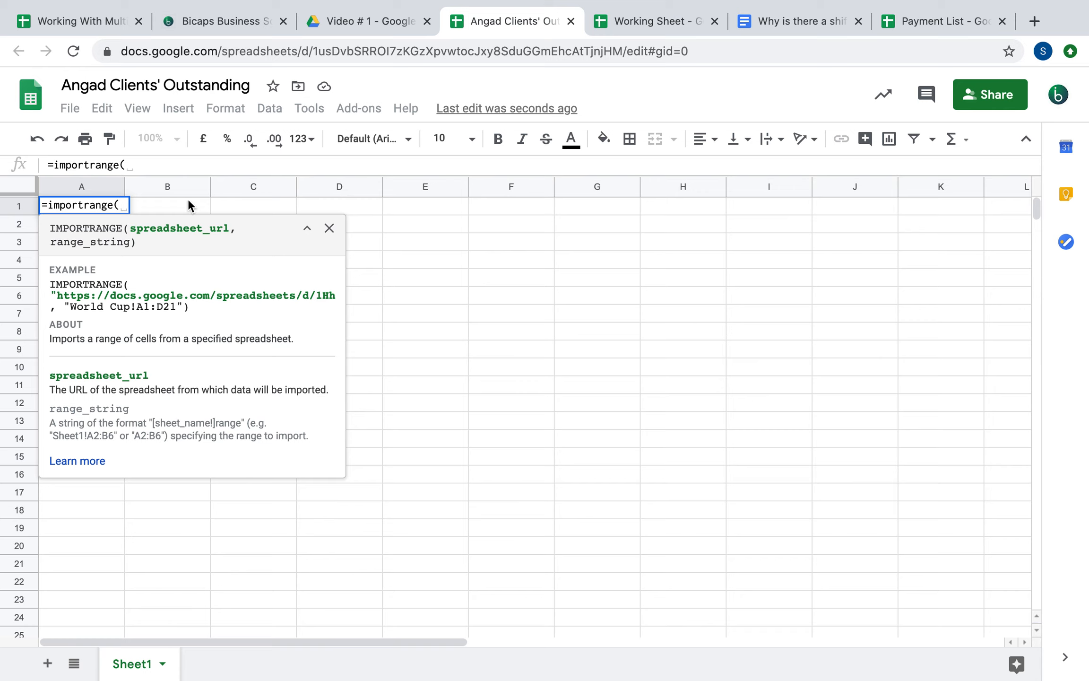
{"action": "type", "text": "\""}
{"action": "key", "text": "super+v"}
{"action": "type", "text": "\""}
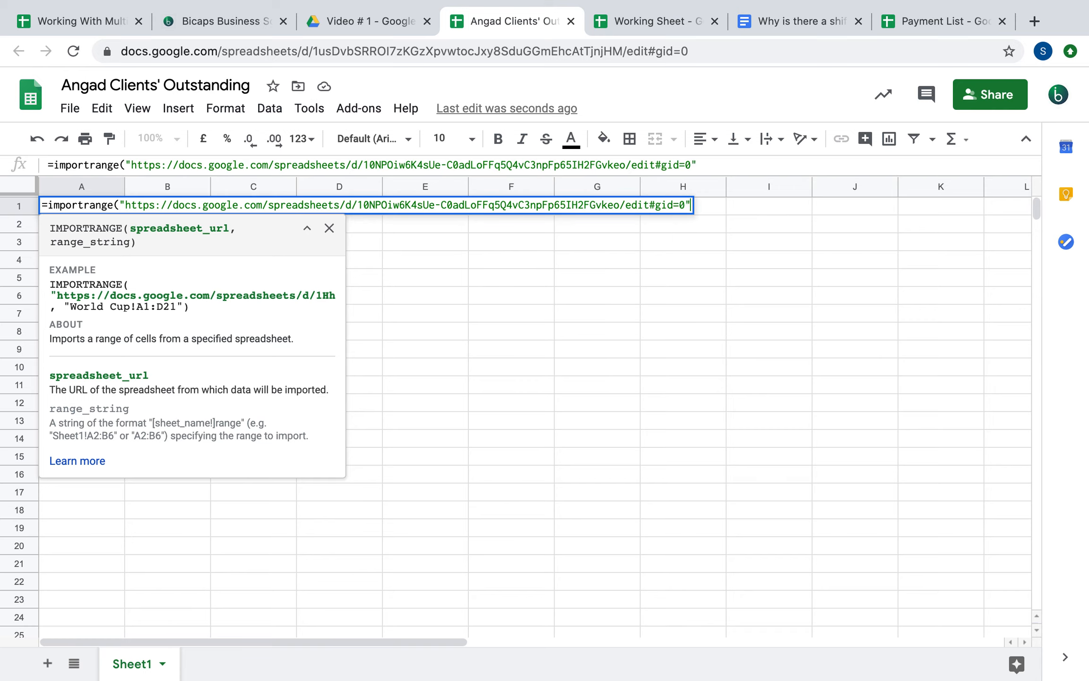
{"action": "type", "text": ","}
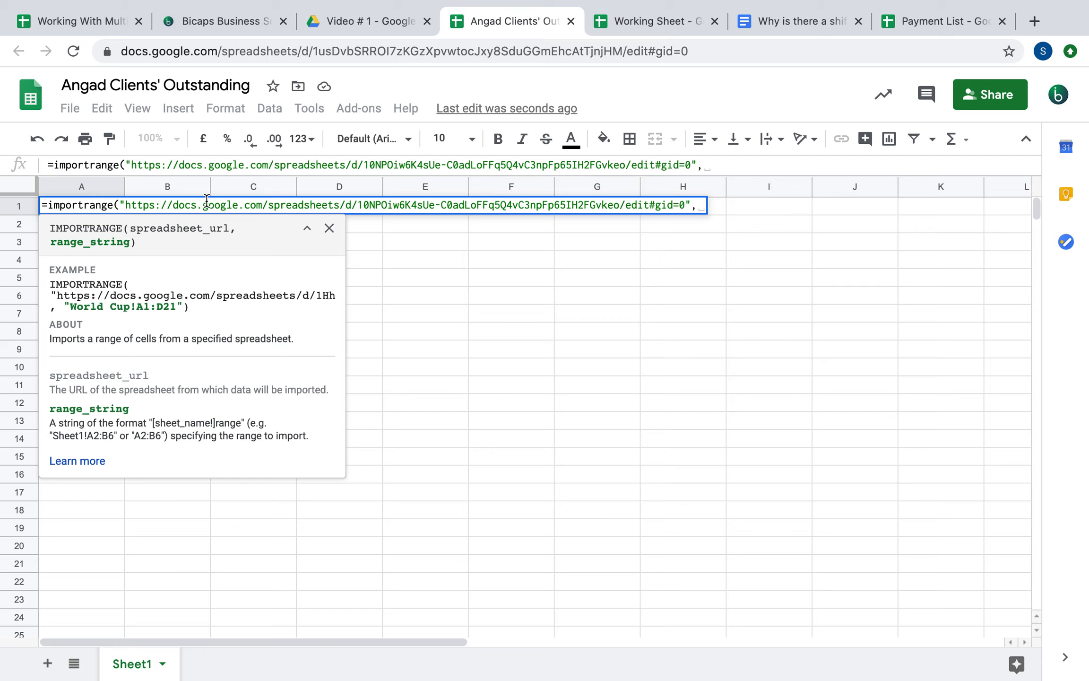
{"action": "left_click", "coordinate": [95, 22]}
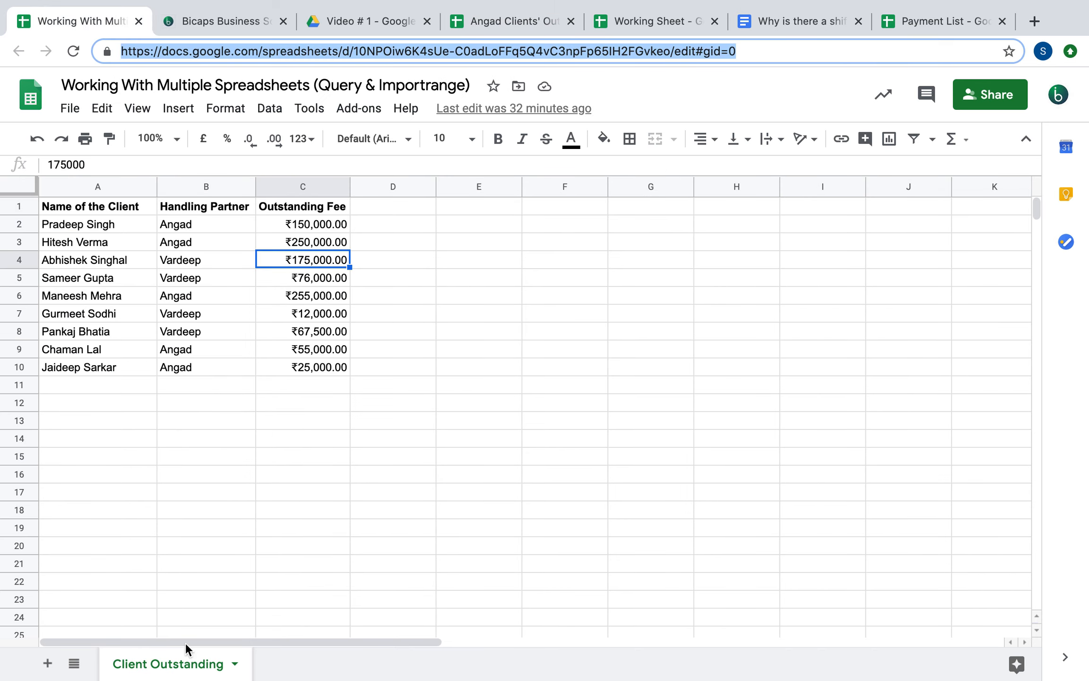
Add blank sheets Sheet2 and Sheet3 to the source file and go back to Client Outstanding
{"action": "left_click", "coordinate": [47, 663]}
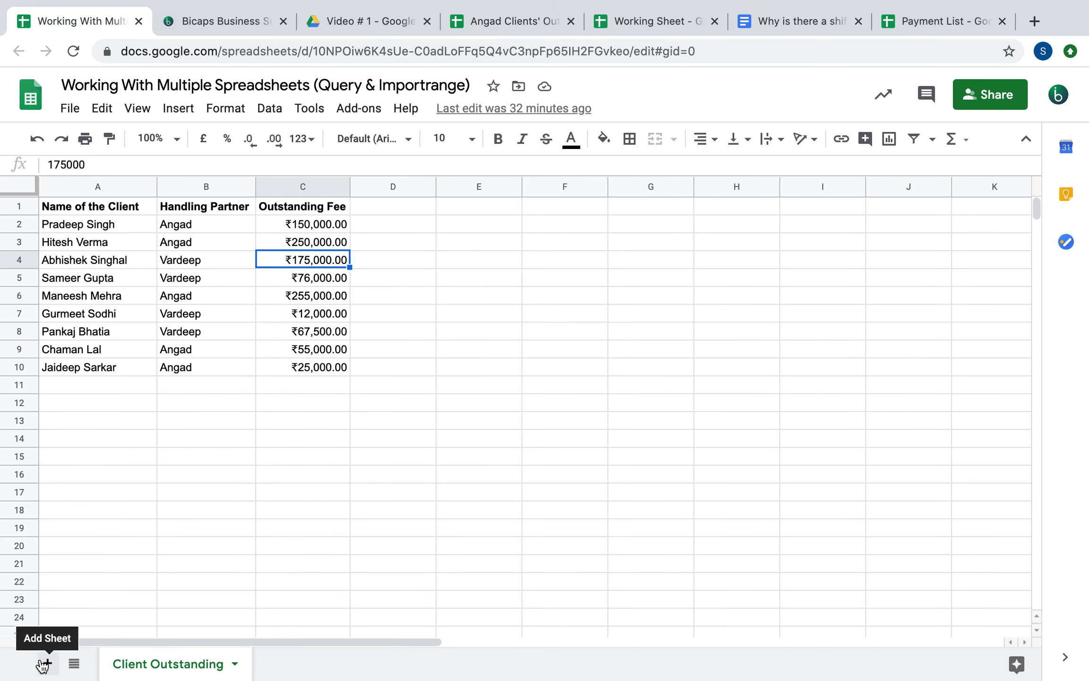
{"action": "left_click", "coordinate": [47, 664]}
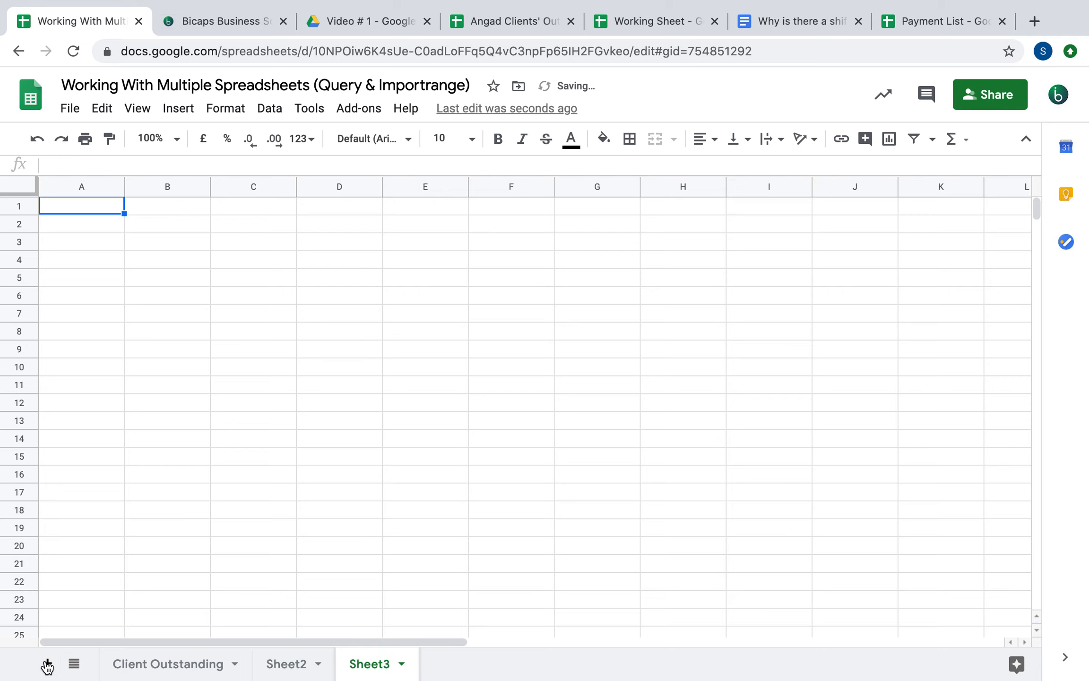
{"action": "left_click", "coordinate": [206, 664]}
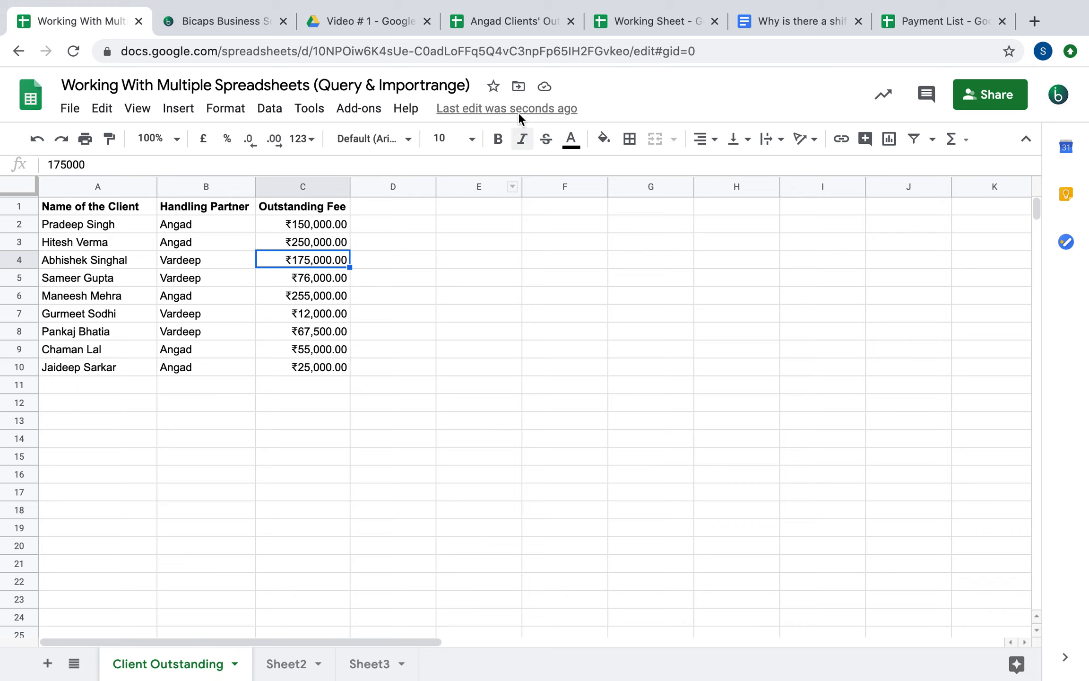
{"action": "left_click", "coordinate": [510, 20]}
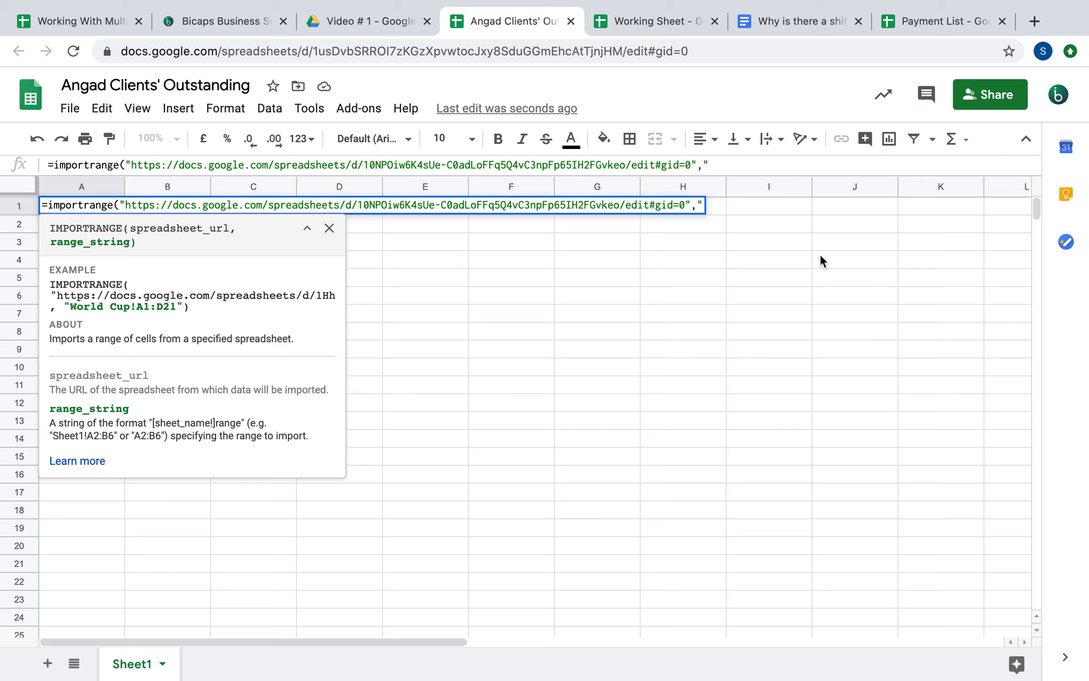
Complete the IMPORTRANGE with range "Client Outstanding!A1:C10" and enter it, showing #REF!
{"action": "type", "text": "Client Out"}
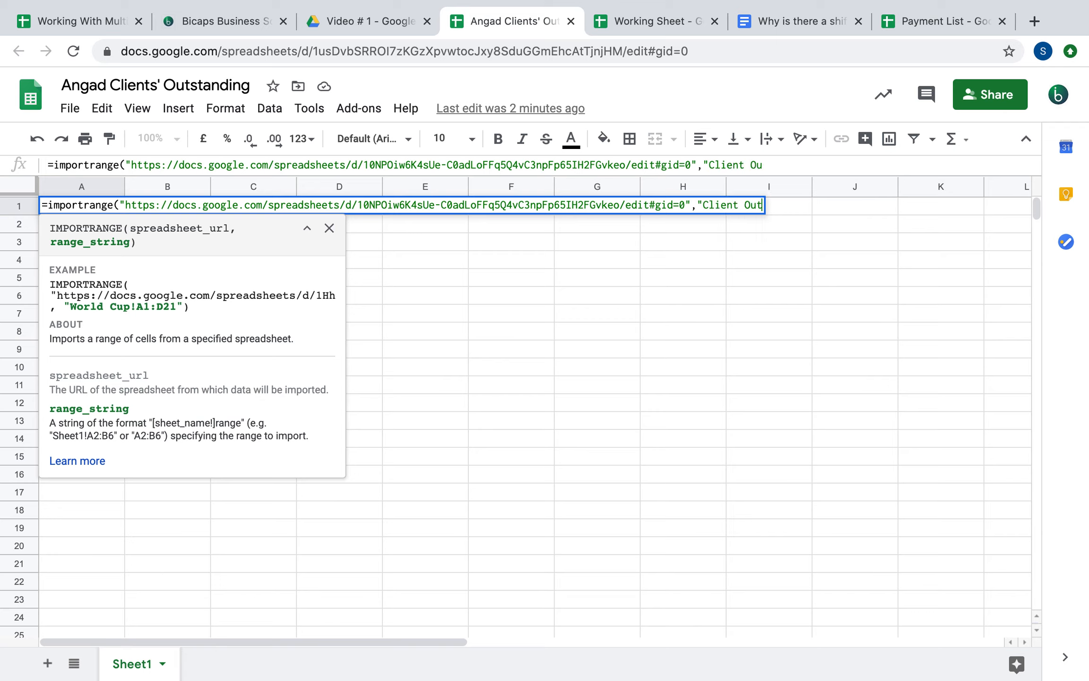
{"action": "type", "text": "standing"}
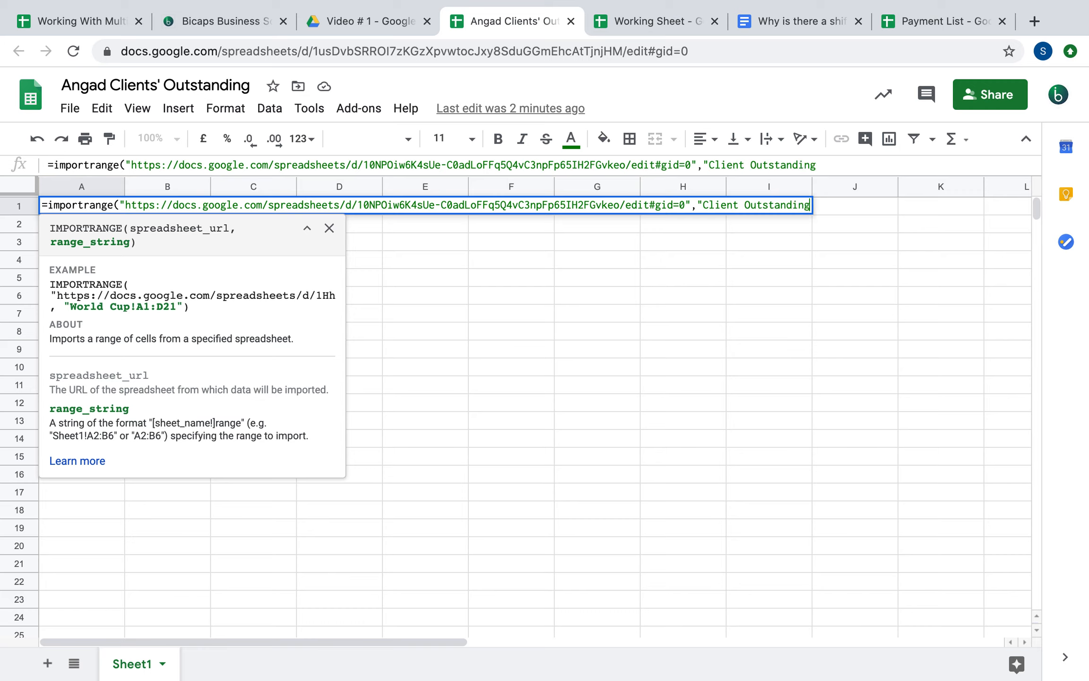
{"action": "type", "text": "!A1:C10\")"}
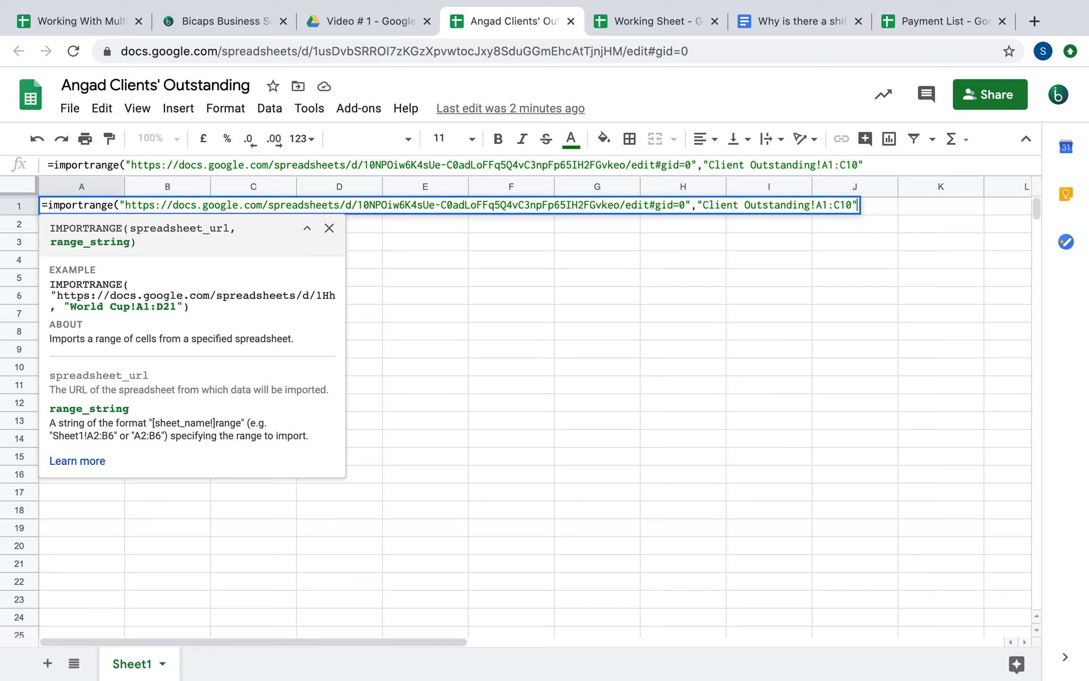
{"action": "key", "text": "Return"}
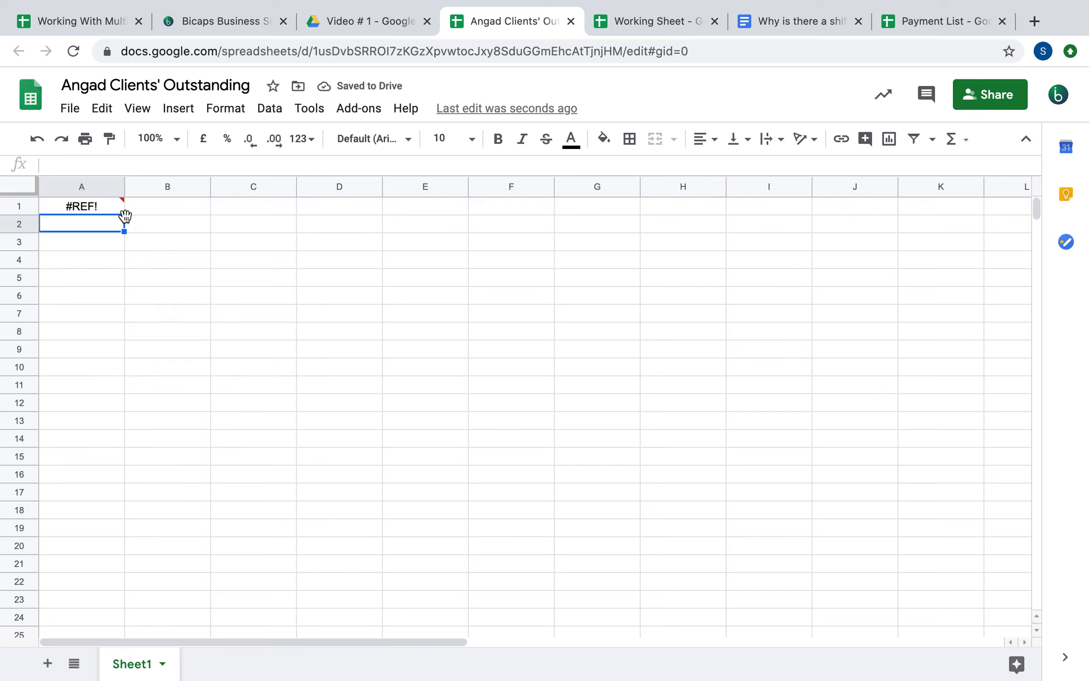
{"action": "mouse_move", "coordinate": [99, 201]}
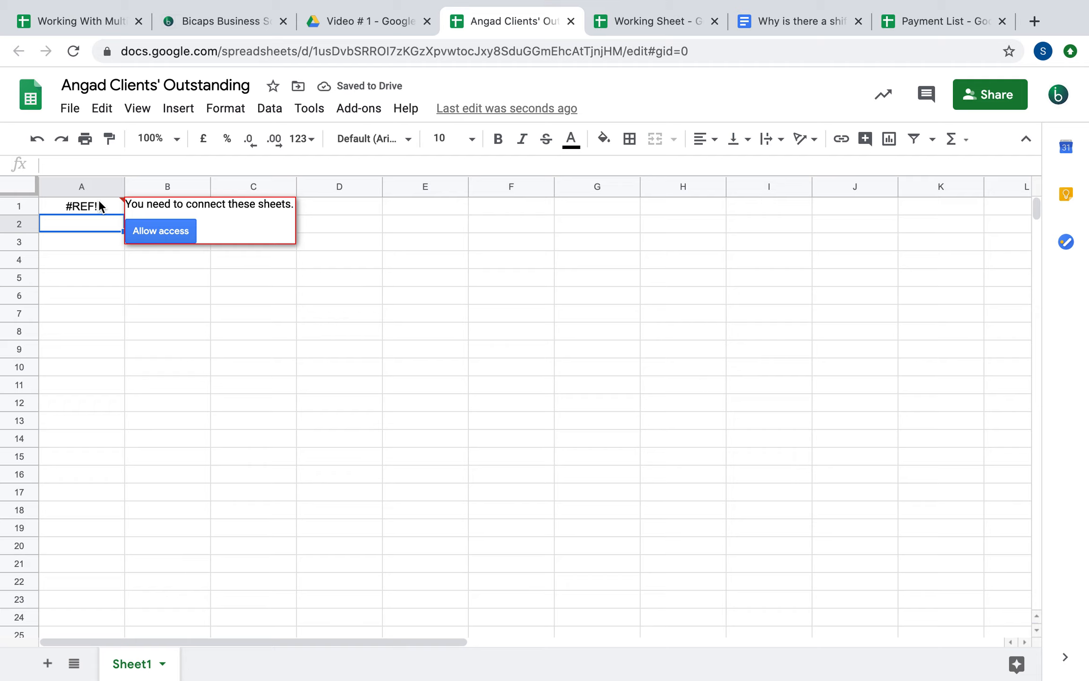
Allow access so the client table imports into A1:C10, then auto-fit column A
{"action": "left_click", "coordinate": [165, 232]}
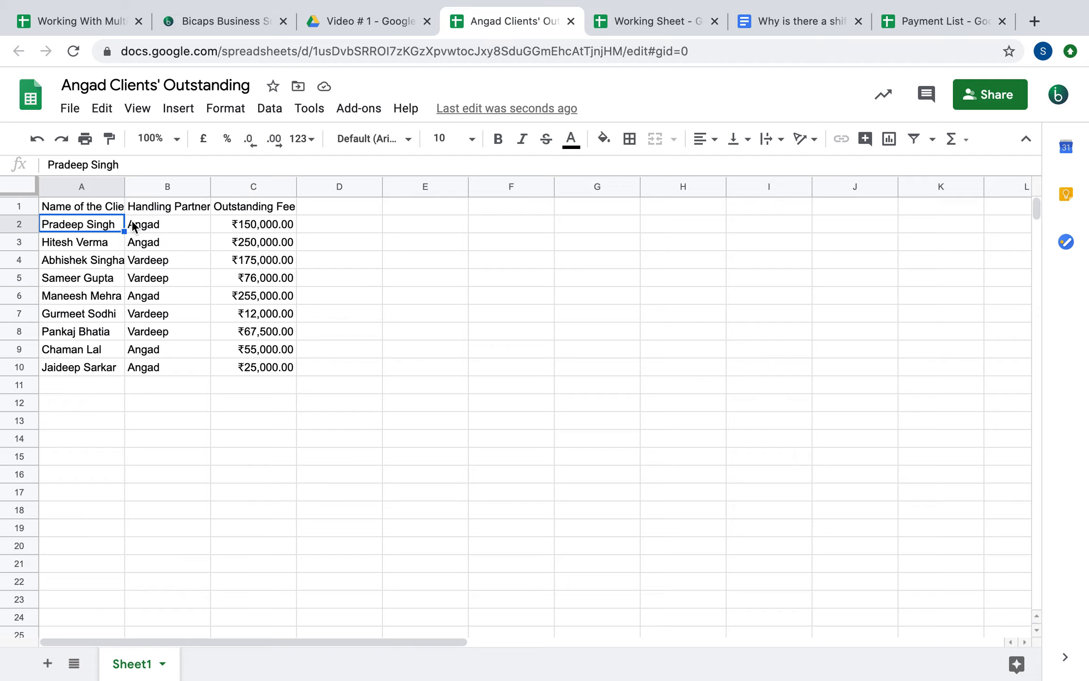
{"action": "double_click", "coordinate": [123, 188]}
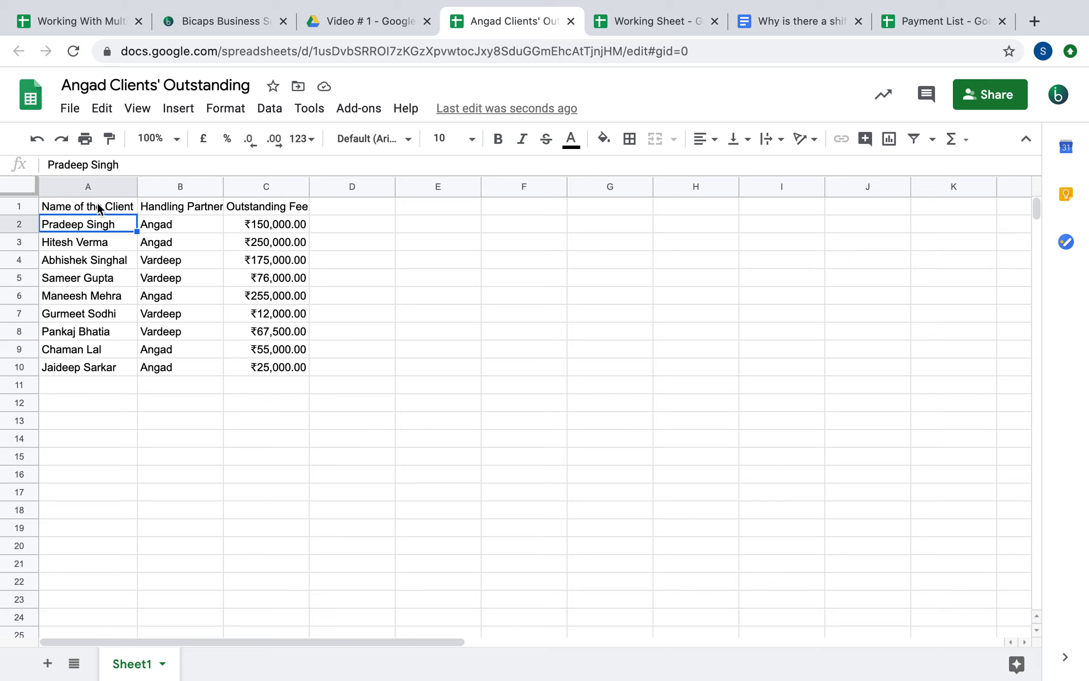
Compare with the source file and inspect the IMPORTRANGE formula in A1 without changing it
{"action": "left_click", "coordinate": [52, 21]}
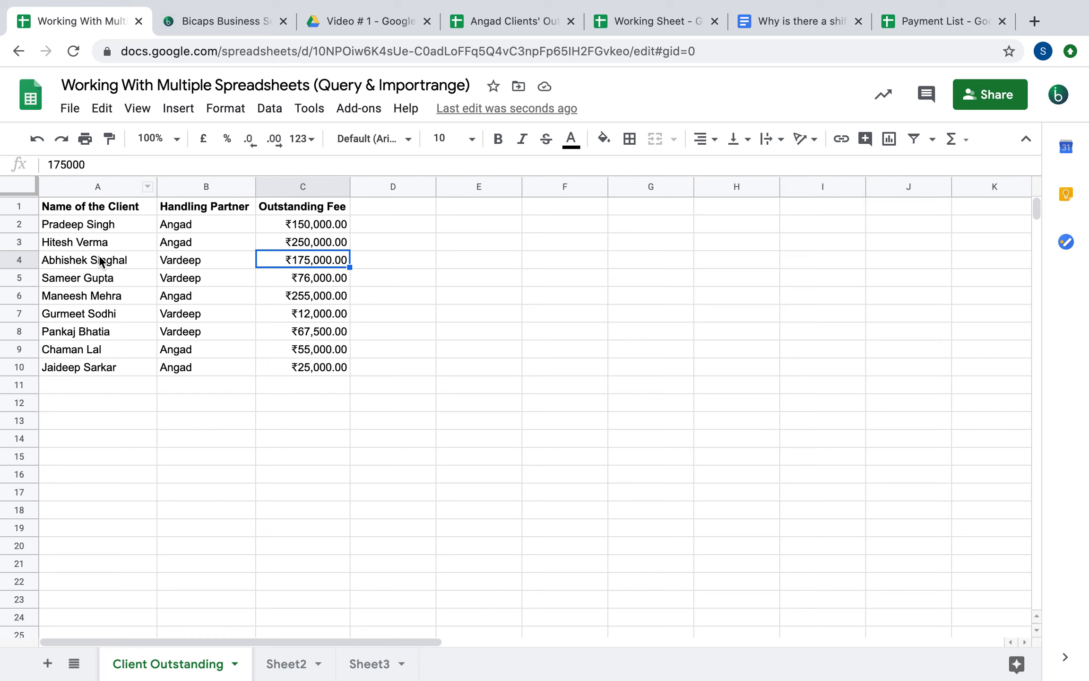
{"action": "left_click", "coordinate": [524, 24]}
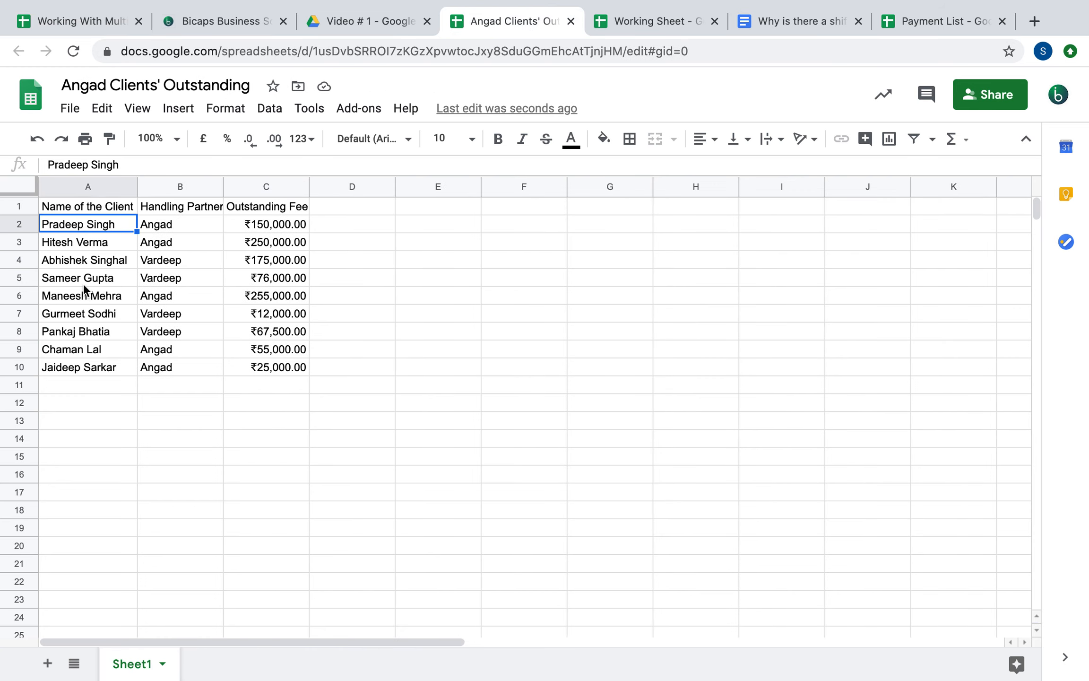
{"action": "left_click", "coordinate": [73, 204]}
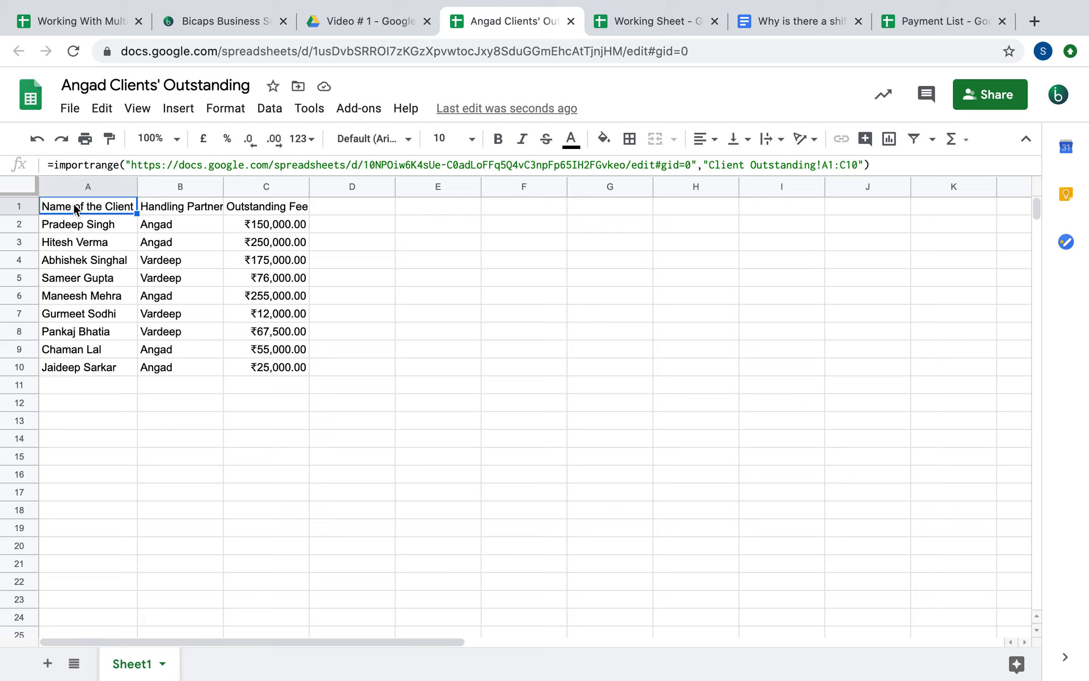
{"action": "double_click", "coordinate": [73, 204]}
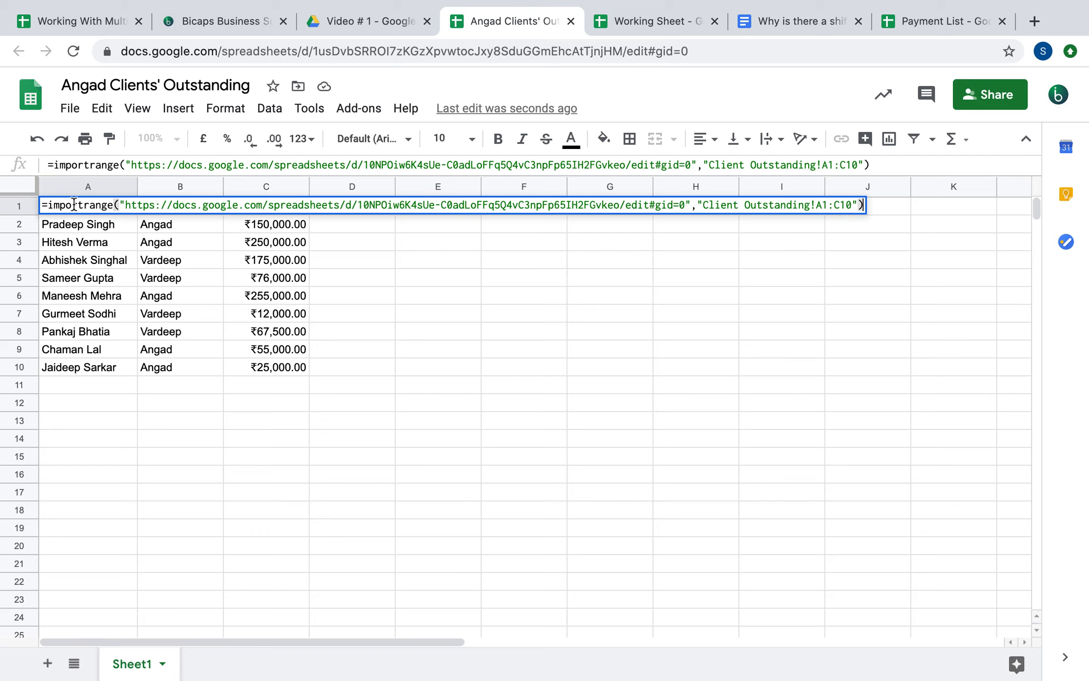
{"action": "key", "text": "Escape"}
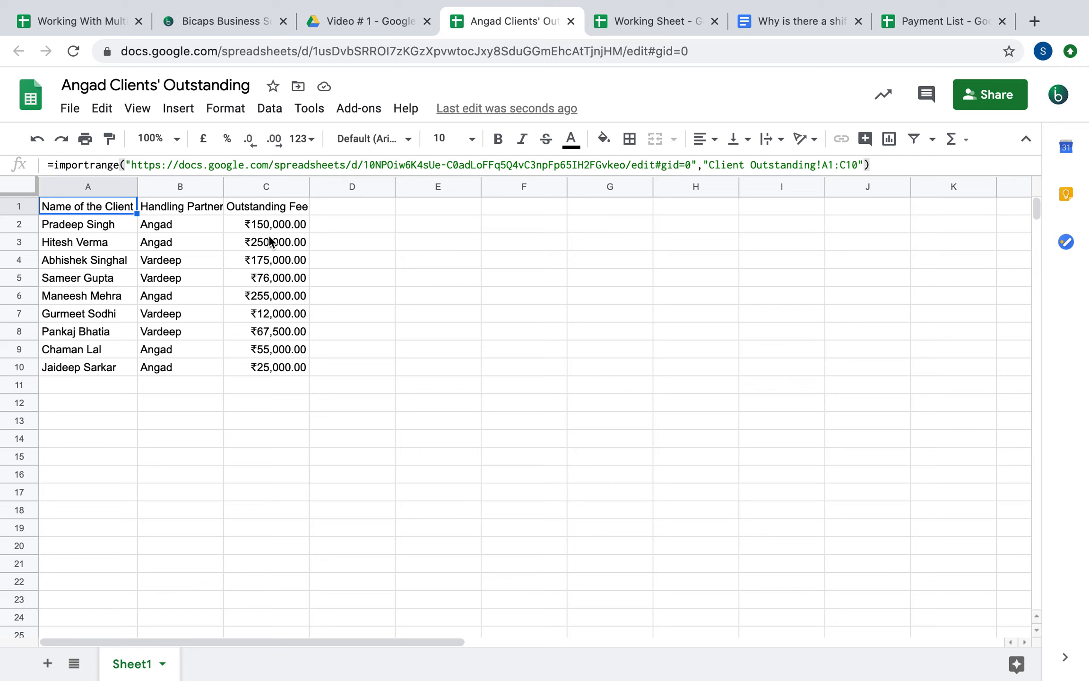
Bold the header row A1:C1, auto-fit columns B and C, and select cell E3
{"action": "left_click_drag", "start_coordinate": [96, 209], "coordinate": [304, 210]}
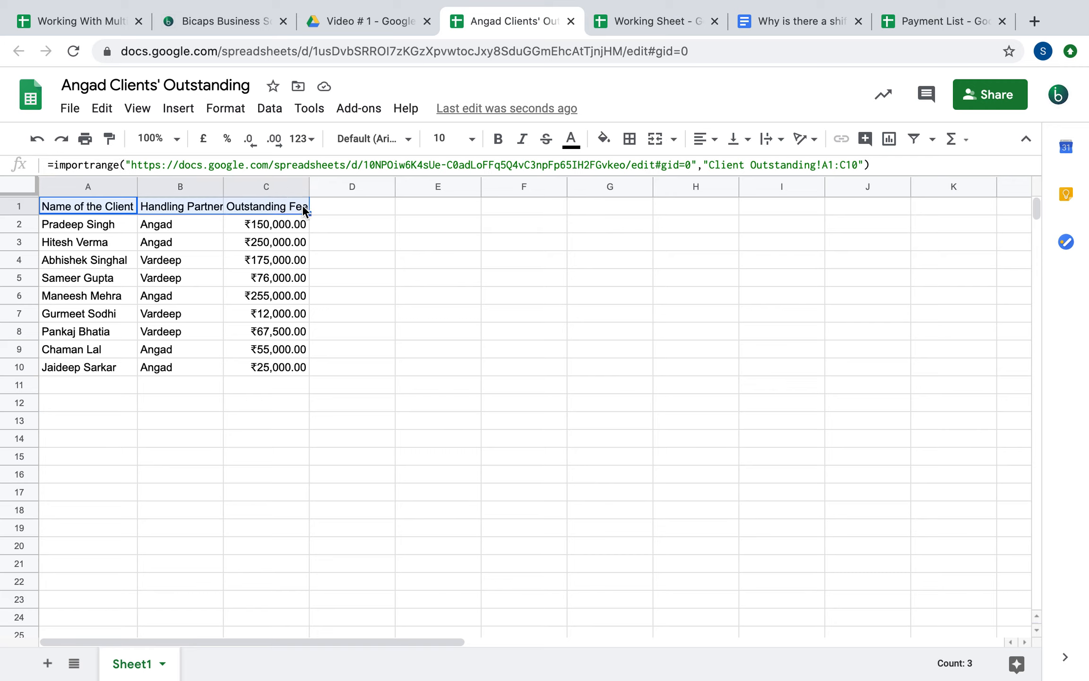
{"action": "key", "text": "super+b"}
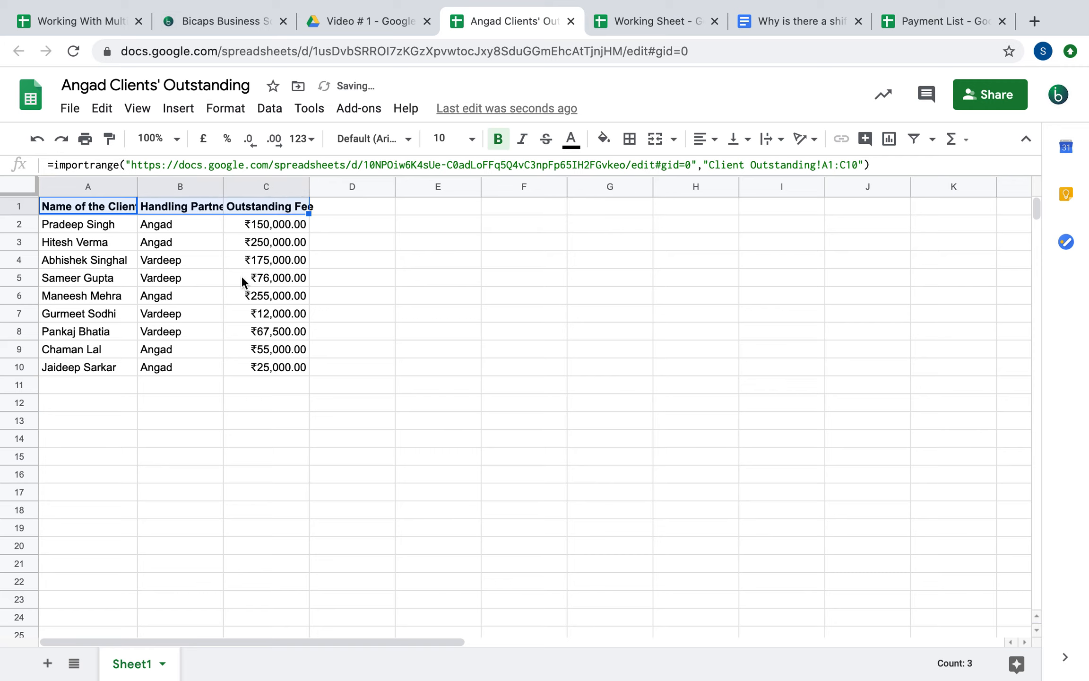
{"action": "left_click", "coordinate": [186, 224]}
{"action": "left_click_drag", "start_coordinate": [222, 183], "coordinate": [223, 183]}
{"action": "double_click", "coordinate": [222, 183]}
{"action": "double_click", "coordinate": [319, 186]}
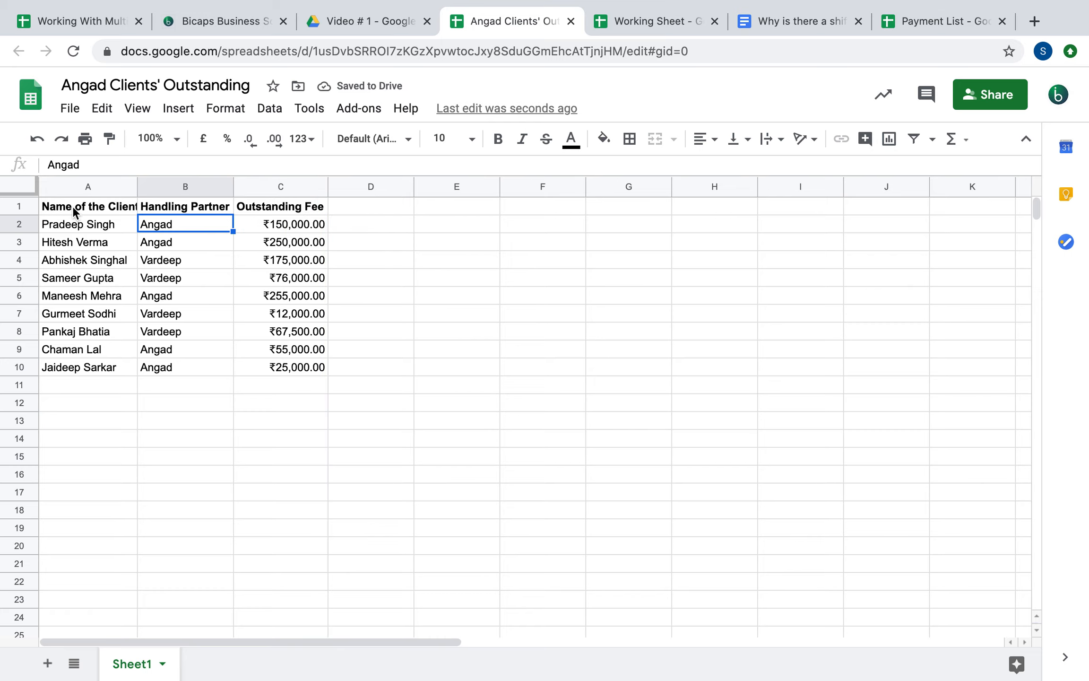
{"action": "left_click_drag", "start_coordinate": [73, 211], "coordinate": [310, 369]}
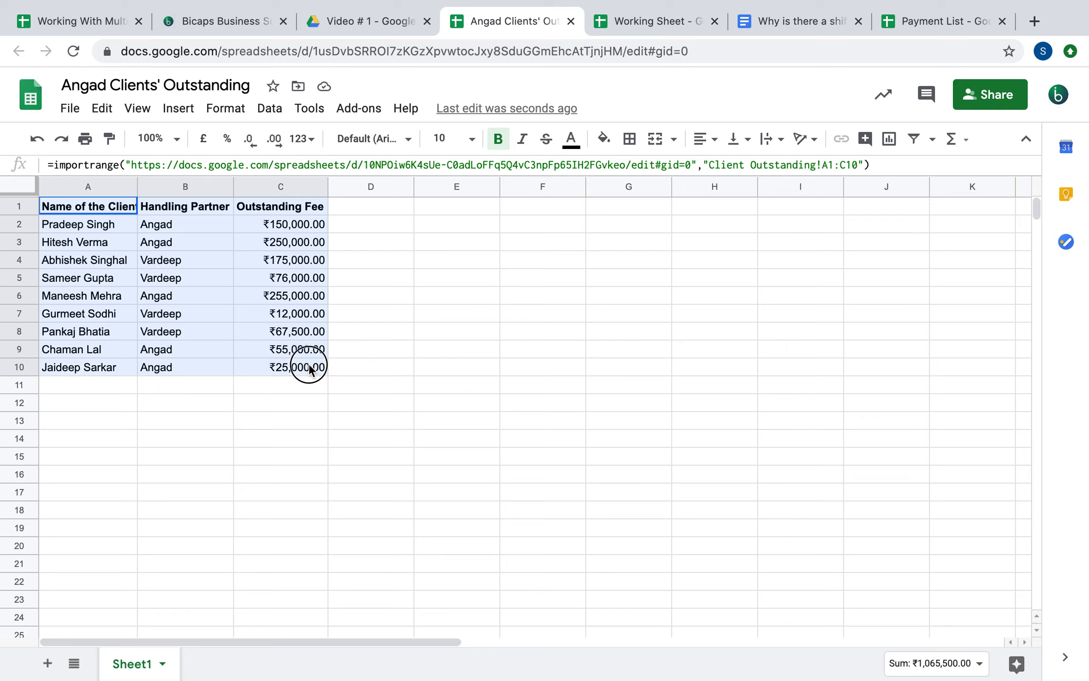
{"action": "left_click", "coordinate": [156, 245]}
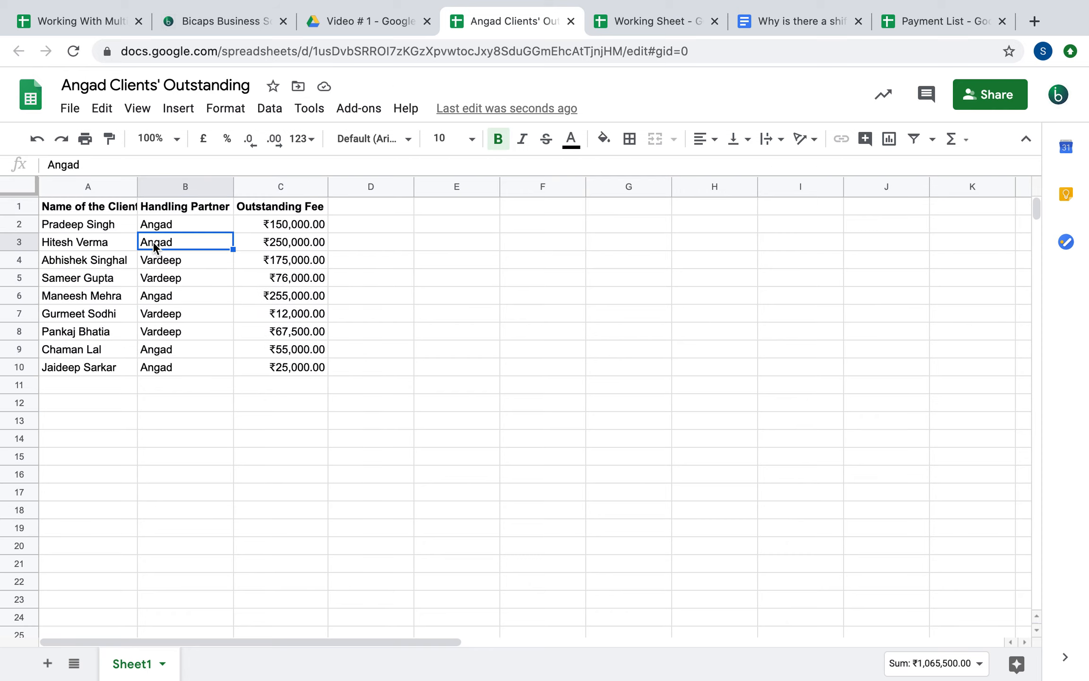
{"action": "left_click", "coordinate": [482, 238]}
In E3, start =Query(A1:C10,"Select A, C Where B='Angad'" to pull Angad's clients and fees
{"action": "type", "text": "=Query("}
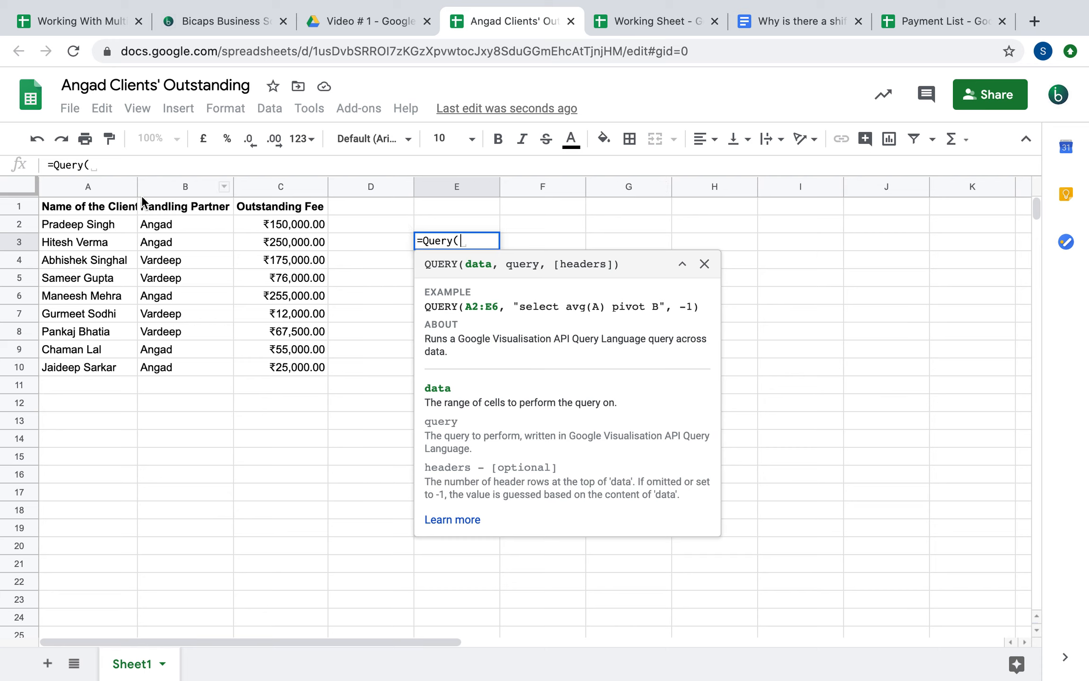
{"action": "left_click_drag", "start_coordinate": [89, 207], "coordinate": [312, 374]}
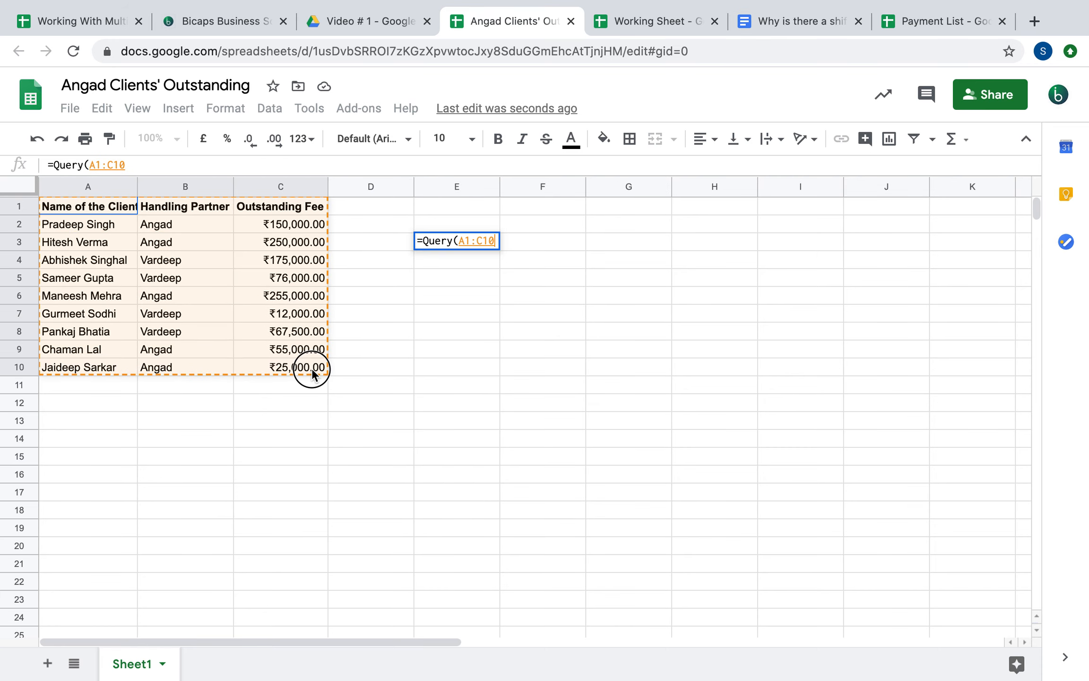
{"action": "type", "text": ", "}
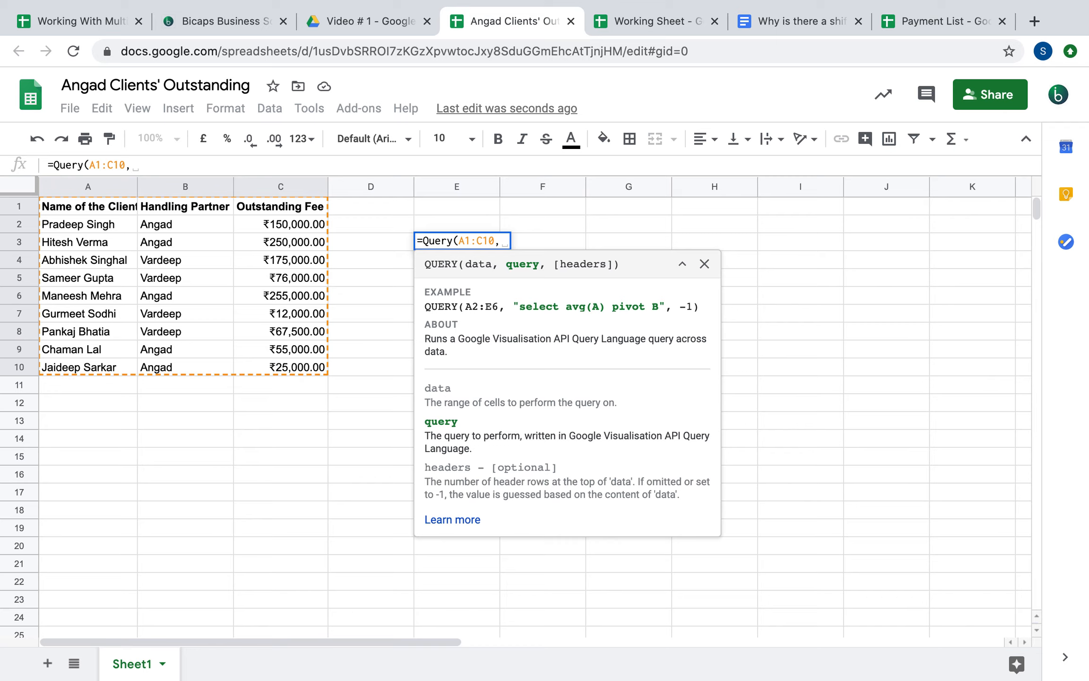
{"action": "type", "text": "\""}
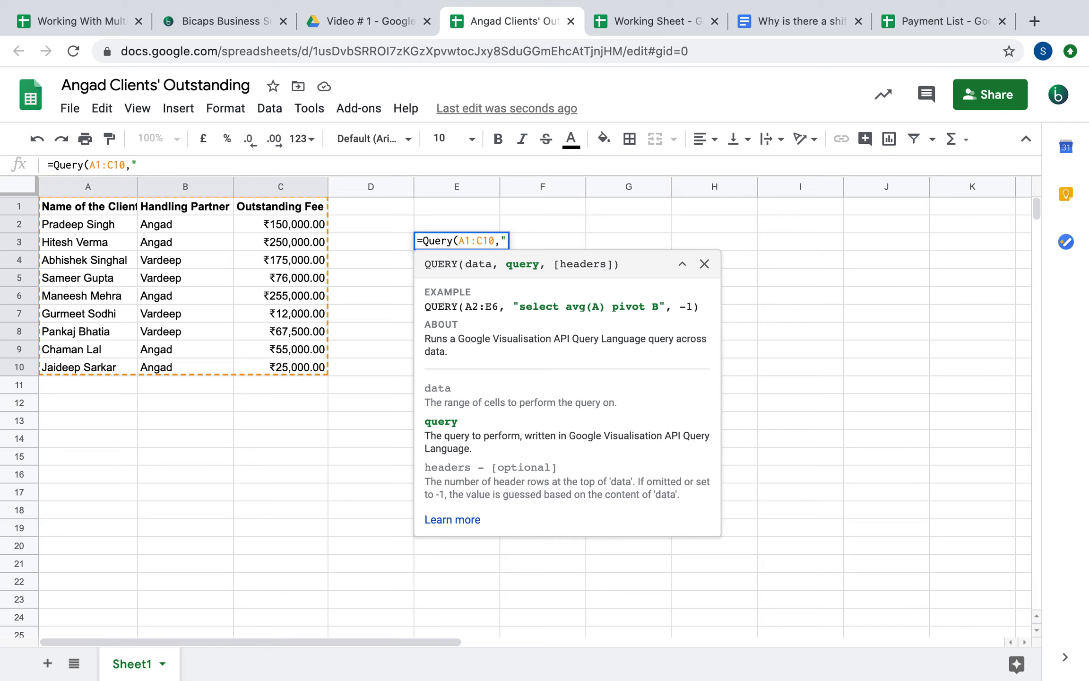
{"action": "type", "text": "Select"}
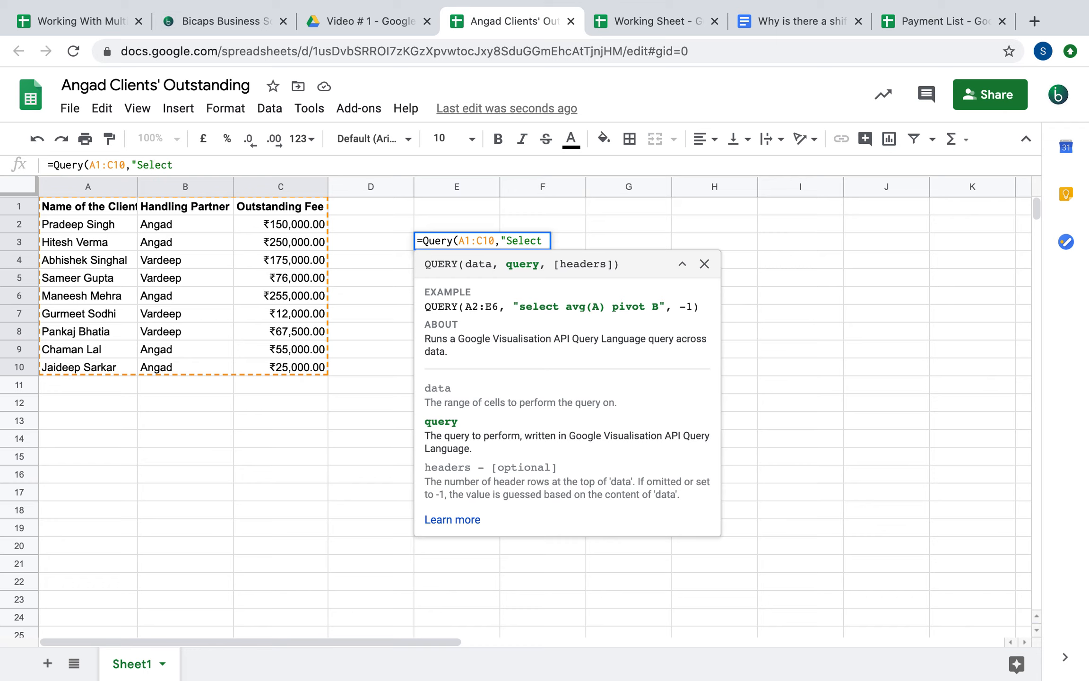
{"action": "type", "text": "A, C"}
{"action": "type", "text": "Wher"}
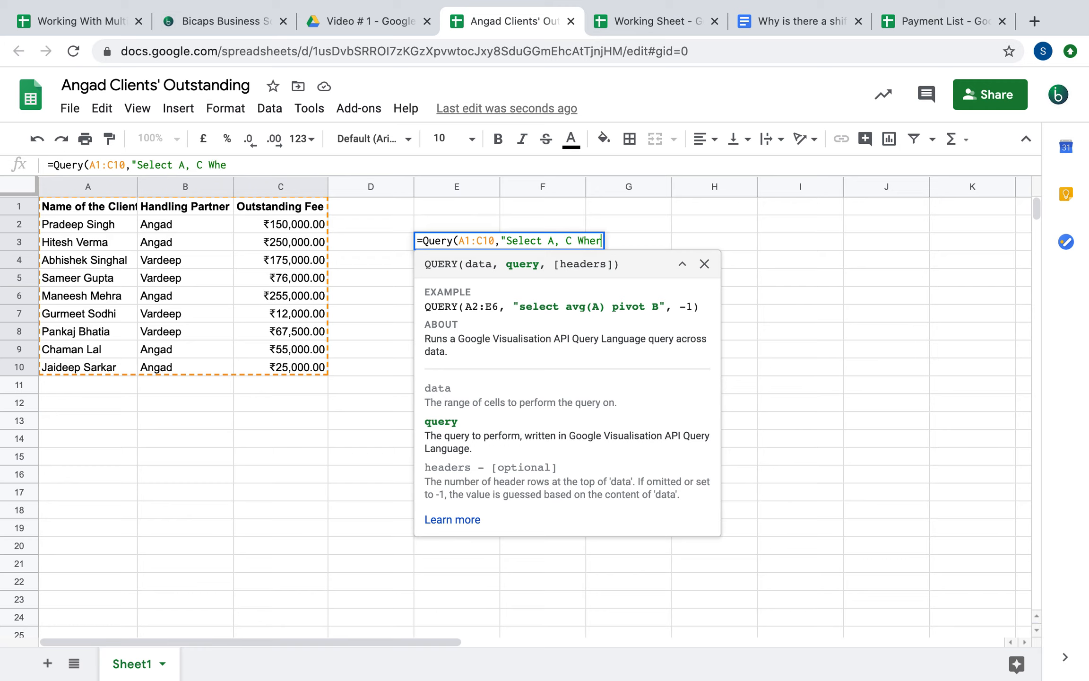
{"action": "type", "text": "e B='Angad'\""}
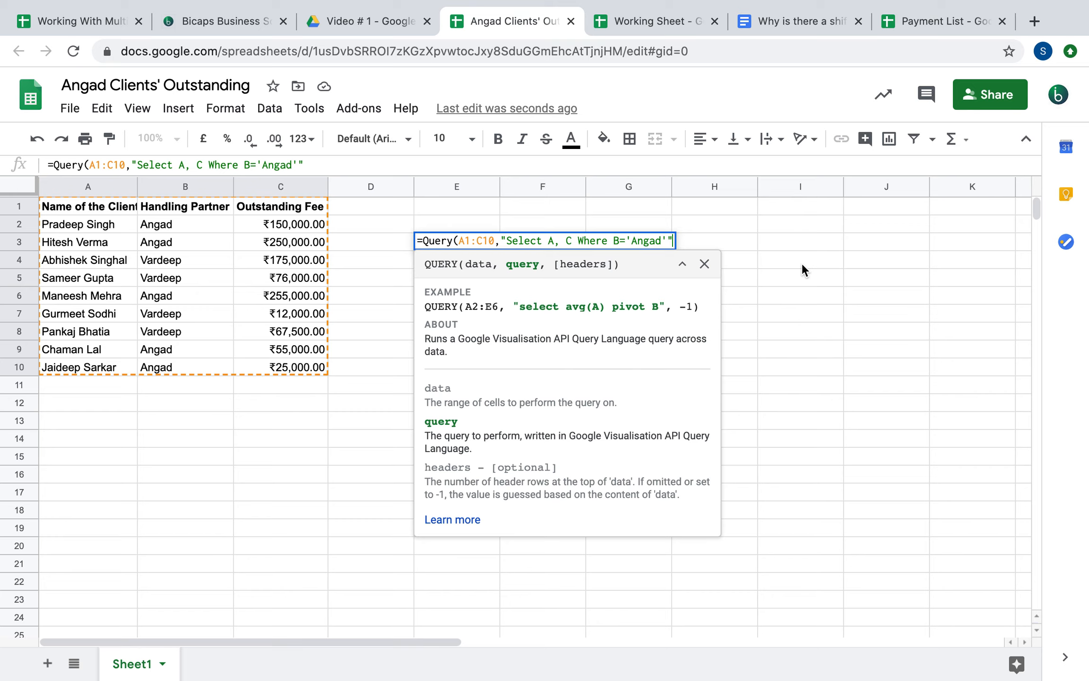
Finish E3's QUERY with header count 1, =Query(A1:C10,"Select A, C Where B='Angad'",1), and commit it
{"action": "type", "text": ","}
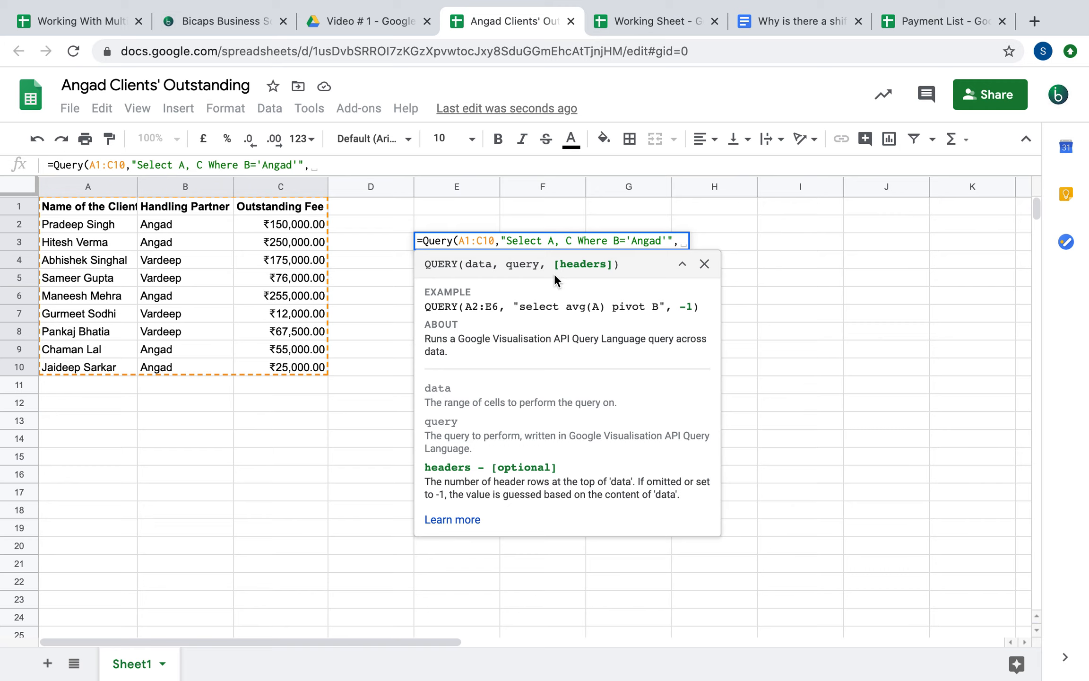
{"action": "type", "text": "1"}
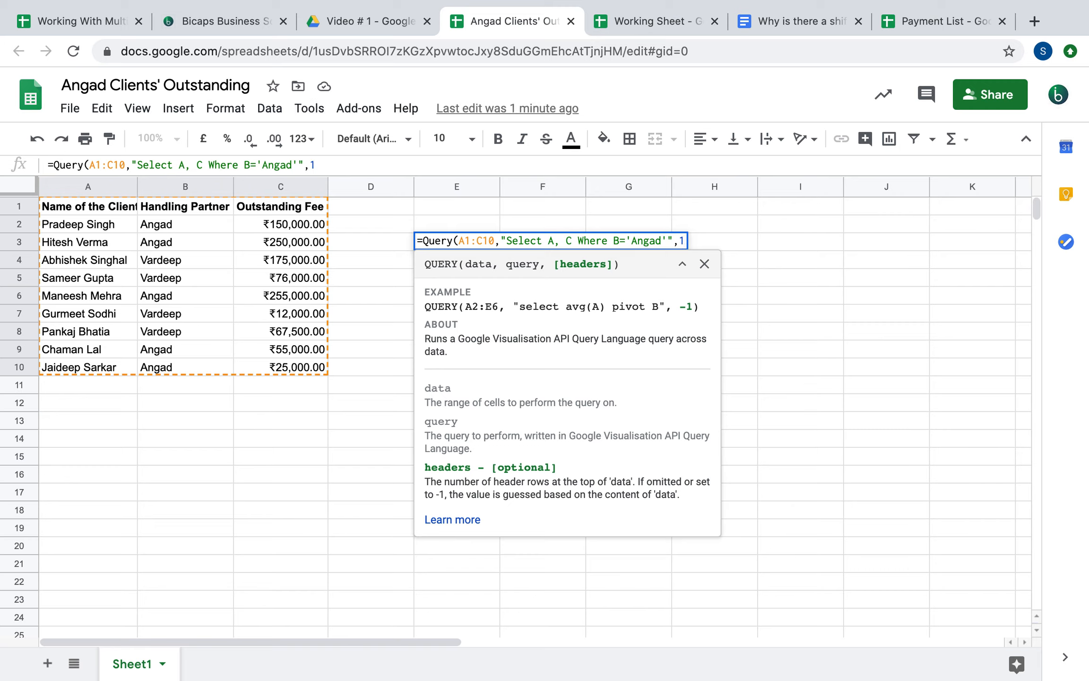
{"action": "type", "text": ")"}
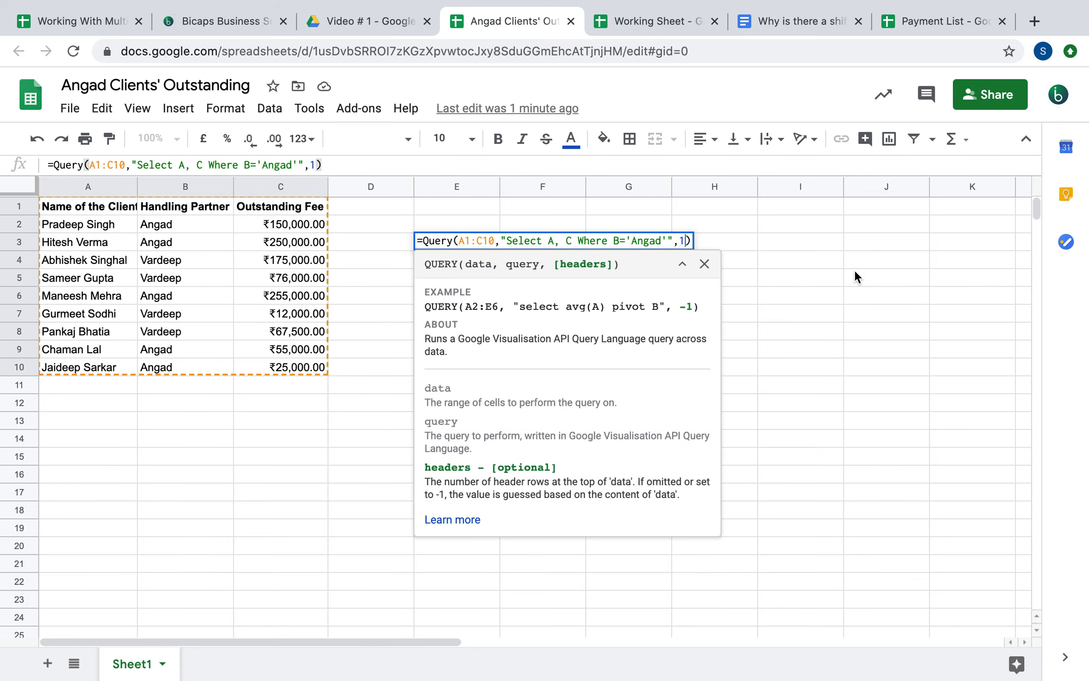
{"action": "key", "text": "Return"}
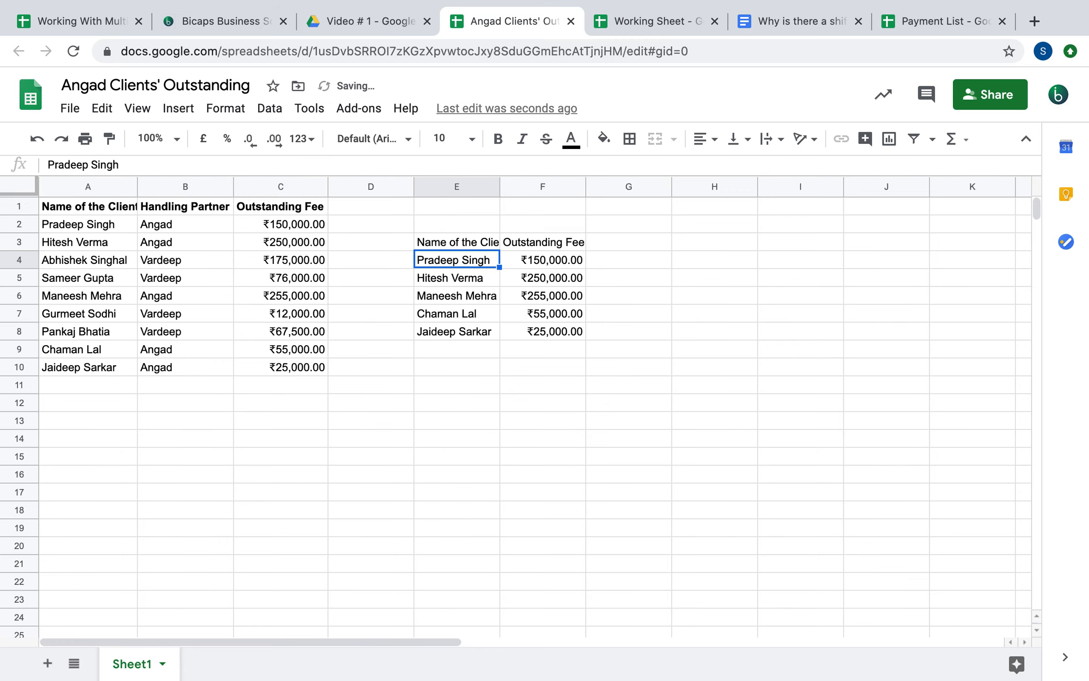
Auto-fit column E to the client names, then check the source names and E3's formula
{"action": "double_click", "coordinate": [499, 187]}
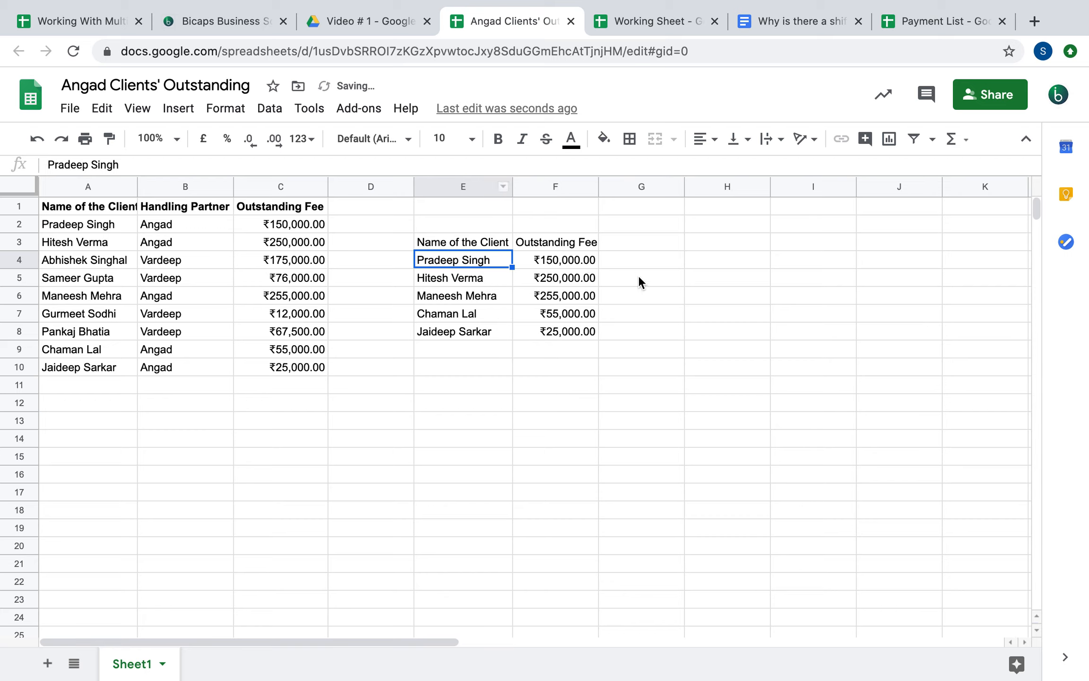
{"action": "left_click", "coordinate": [90, 226]}
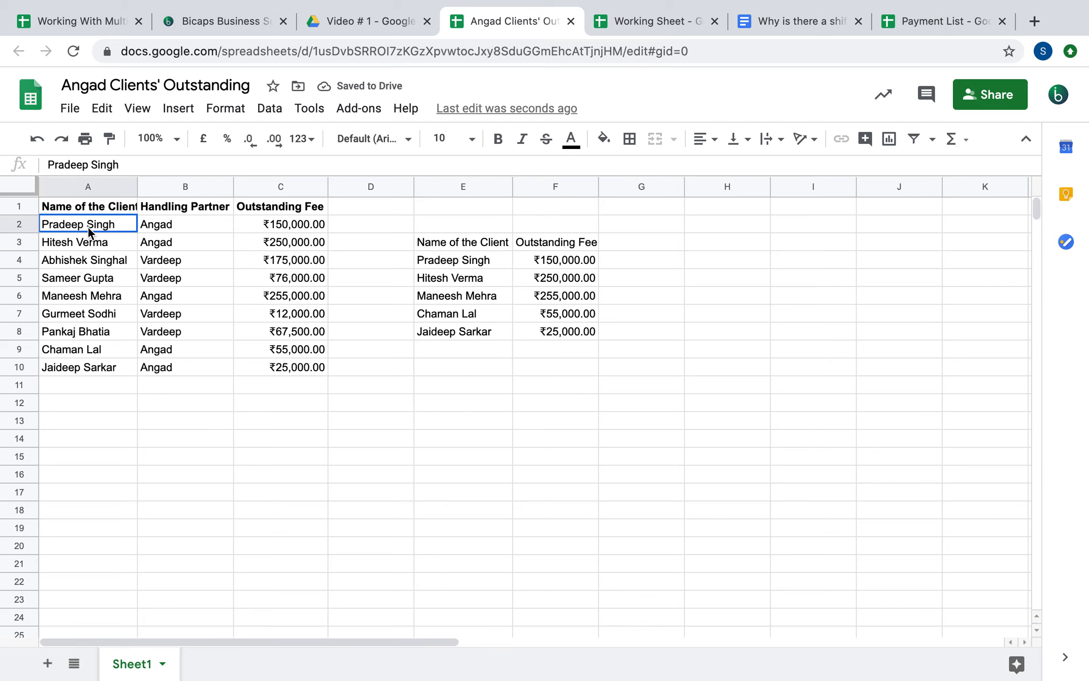
{"action": "key", "text": "Down"}
{"action": "key", "text": "Down"}
{"action": "key", "text": "Down"}
{"action": "key", "text": "Down"}
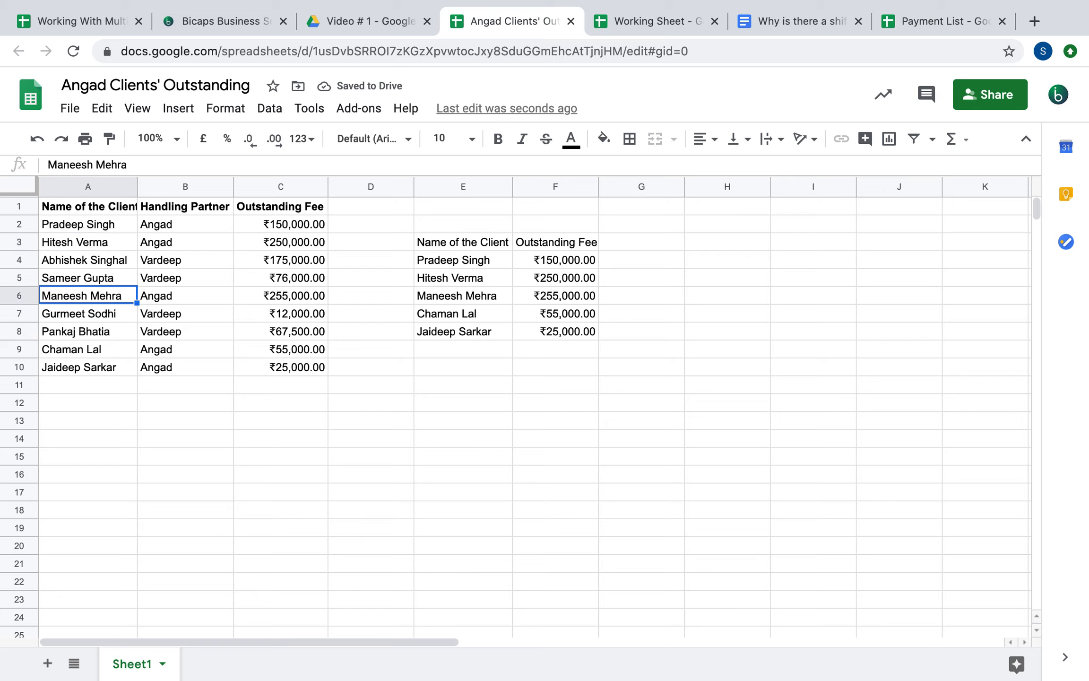
{"action": "key", "text": "Down"}
{"action": "key", "text": "Down"}
{"action": "key", "text": "Down"}
{"action": "key", "text": "Down"}
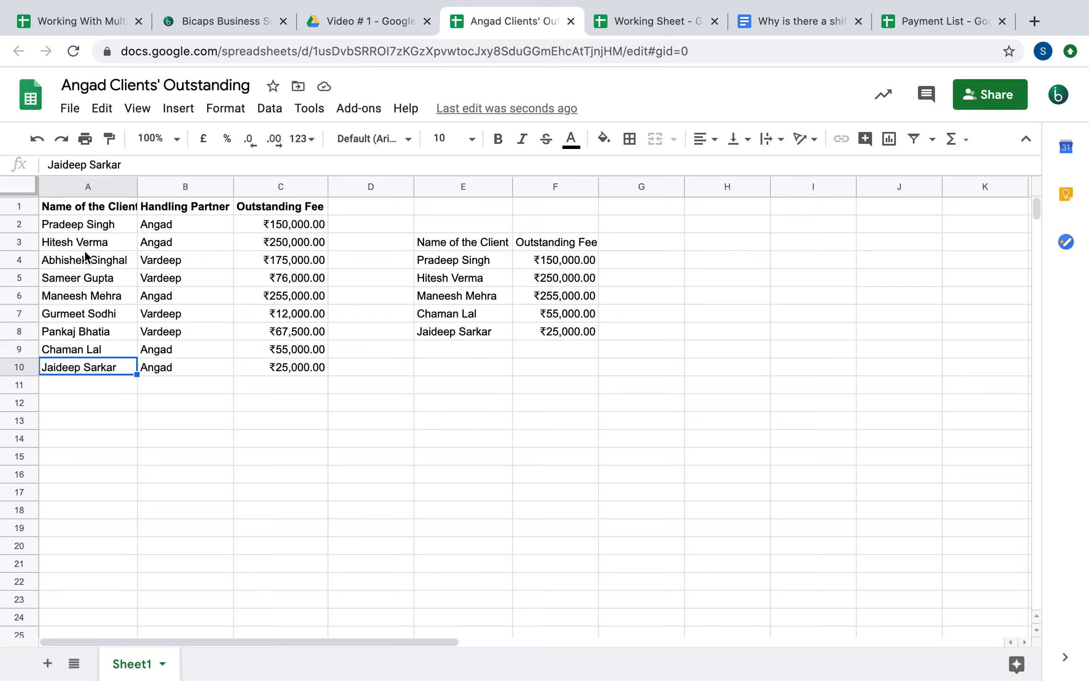
{"action": "double_click", "coordinate": [457, 243]}
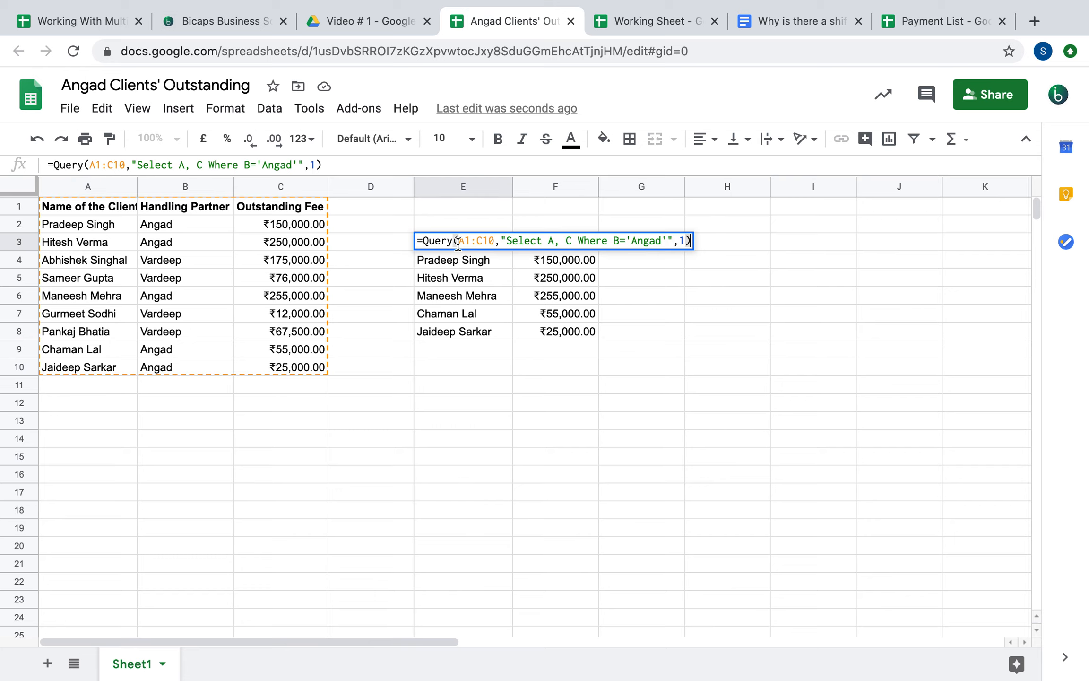
{"action": "key", "text": "Escape"}
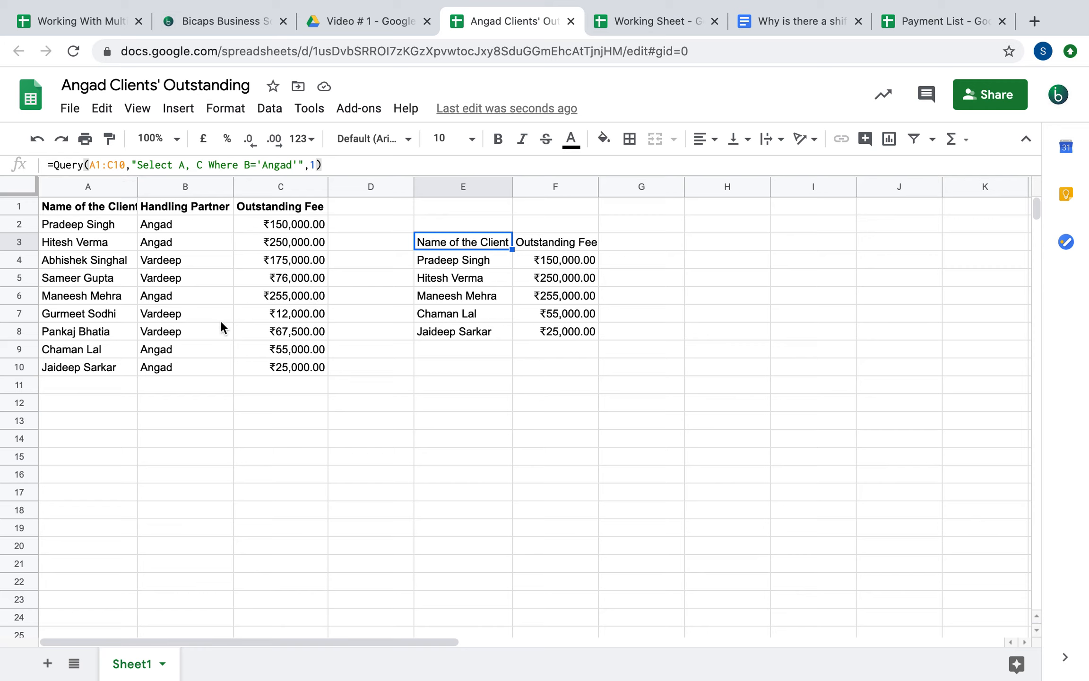
Bold the E3:F3 result headers and widen column E slightly
{"action": "left_click_drag", "start_coordinate": [472, 245], "coordinate": [566, 246]}
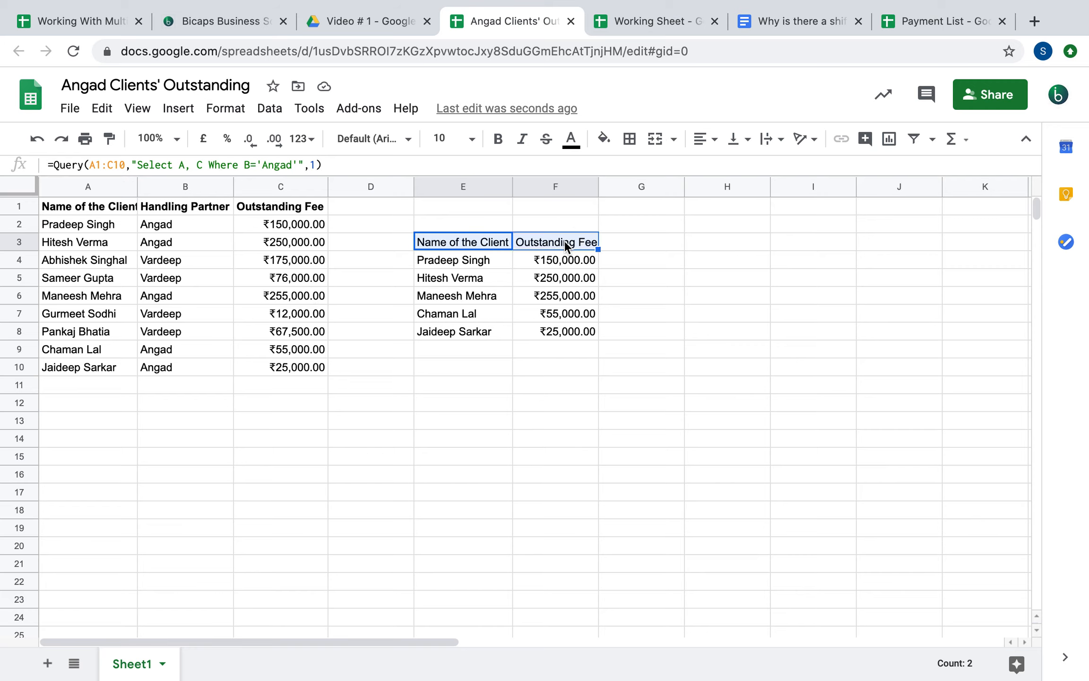
{"action": "key", "text": "ctrl+b"}
{"action": "left_click_drag", "start_coordinate": [511, 185], "coordinate": [518, 210]}
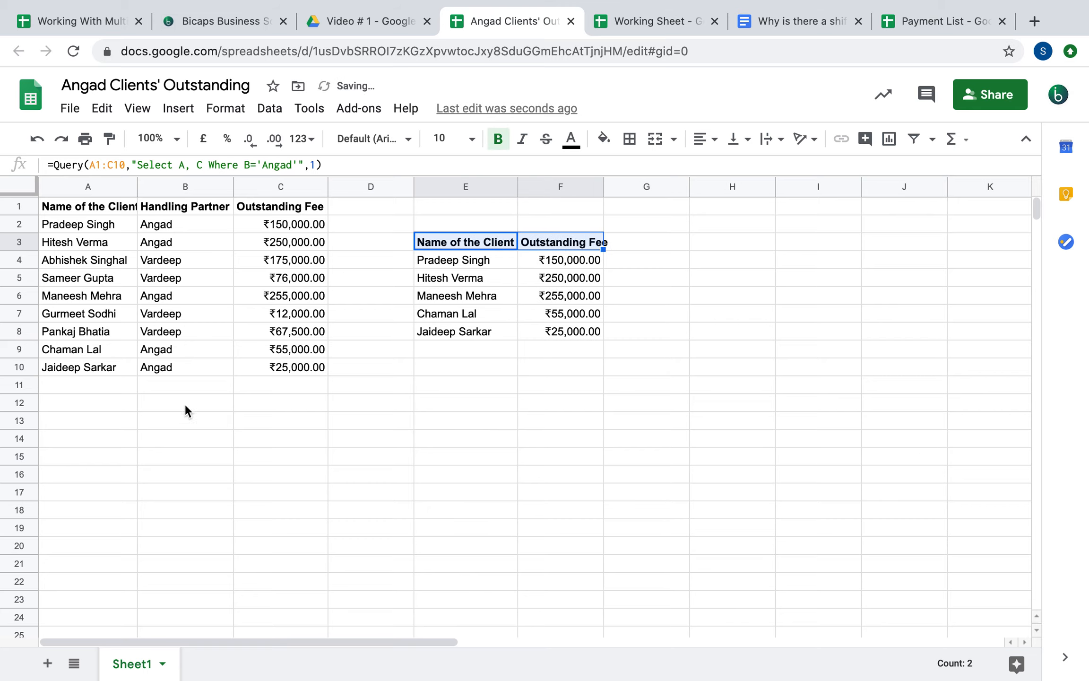
{"action": "left_click", "coordinate": [331, 370]}
Compare A1's IMPORTRANGE formula with the QUERY formula in E3
{"action": "left_click_drag", "start_coordinate": [282, 187], "coordinate": [88, 184]}
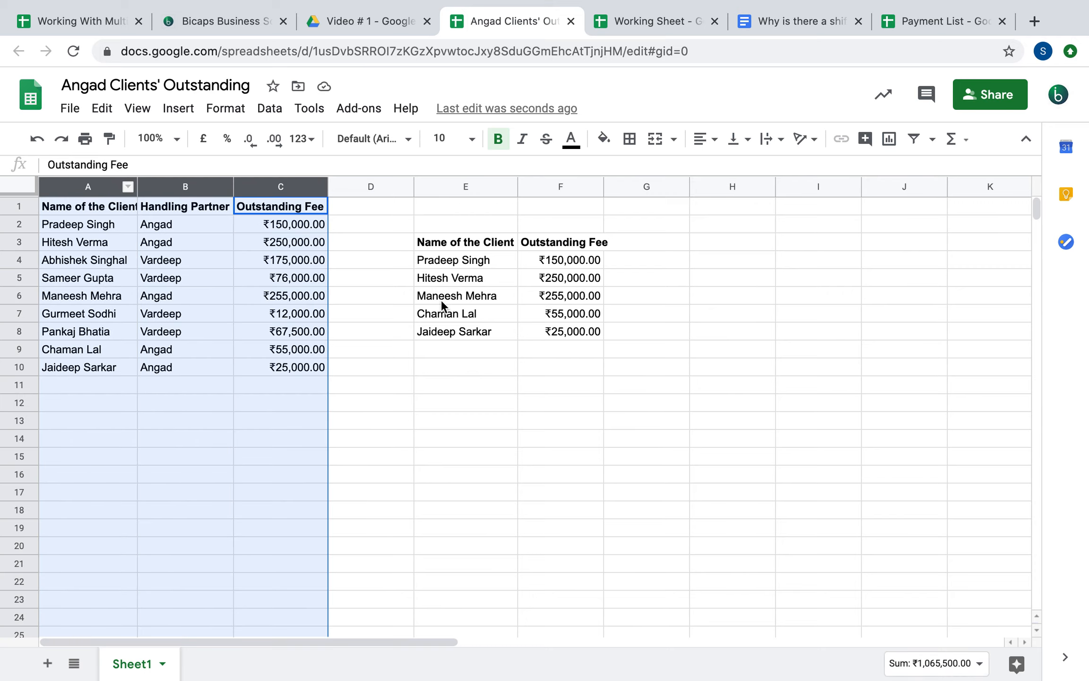
{"action": "left_click", "coordinate": [395, 395]}
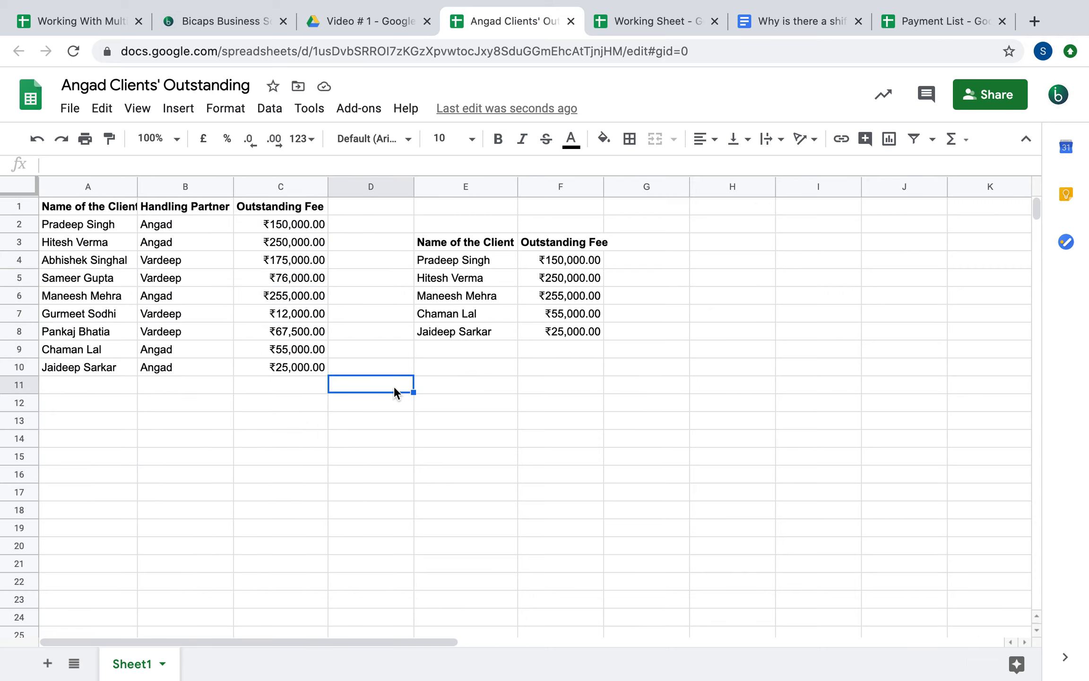
{"action": "left_click", "coordinate": [85, 212]}
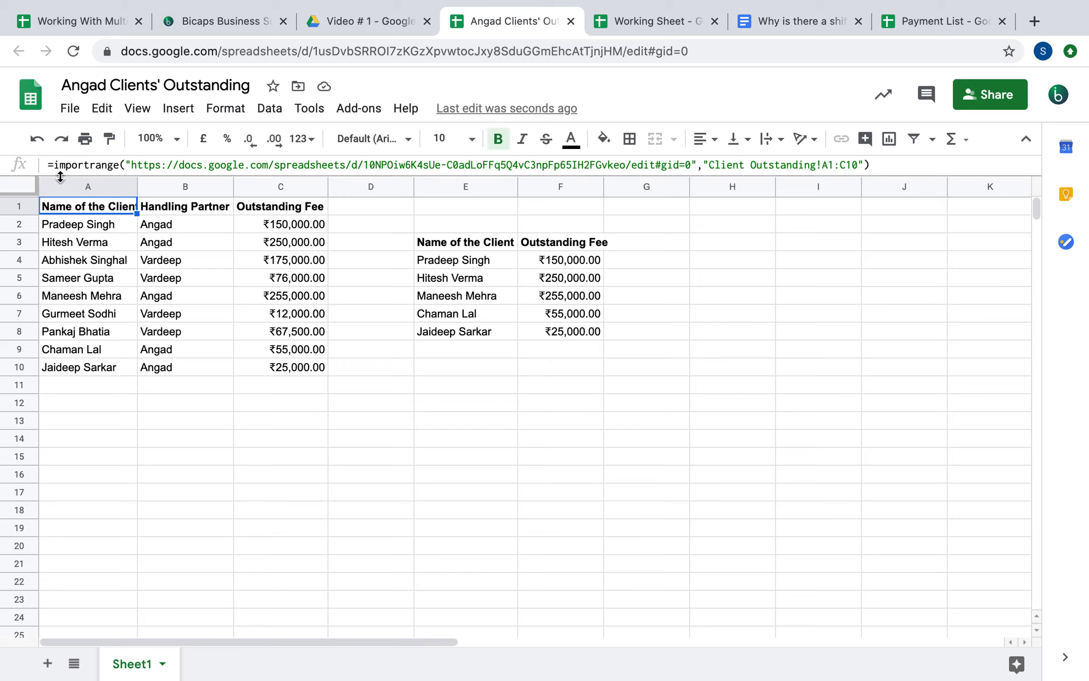
{"action": "left_click", "coordinate": [432, 245]}
Edit E3's QUERY and delete its A1:C10 data range
{"action": "double_click", "coordinate": [432, 245]}
{"action": "triple_click", "coordinate": [497, 241]}
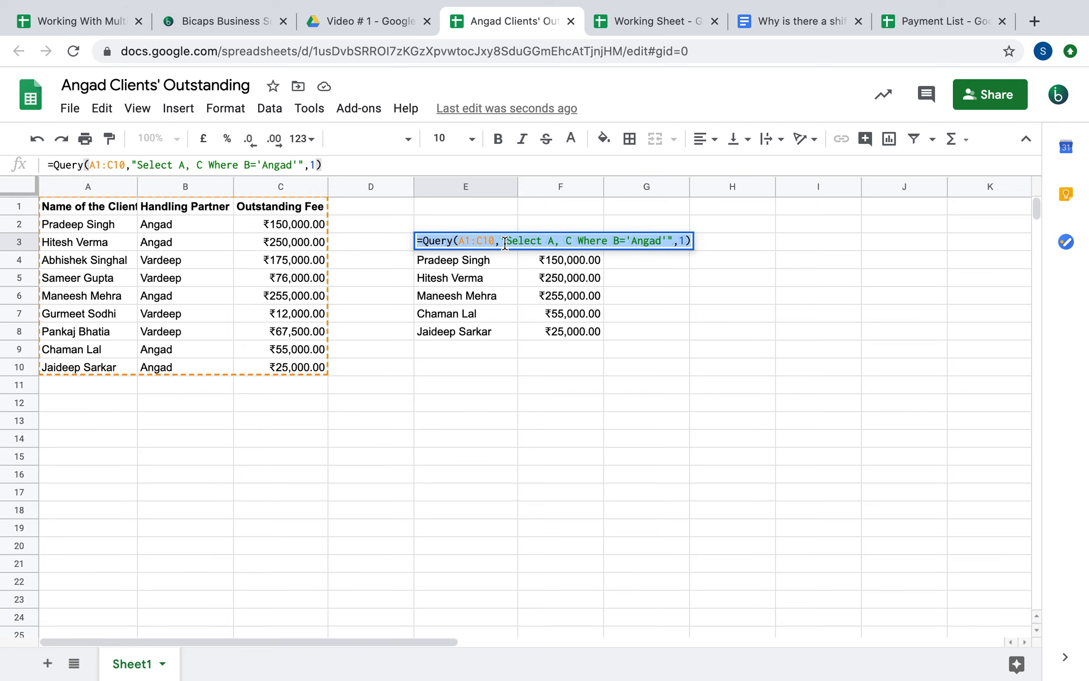
{"action": "left_click", "coordinate": [495, 242]}
{"action": "key", "text": "BackSpace"}
{"action": "key", "text": "BackSpace"}
{"action": "key", "text": "BackSpace"}
{"action": "key", "text": "BackSpace"}
{"action": "key", "text": "BackSpace"}
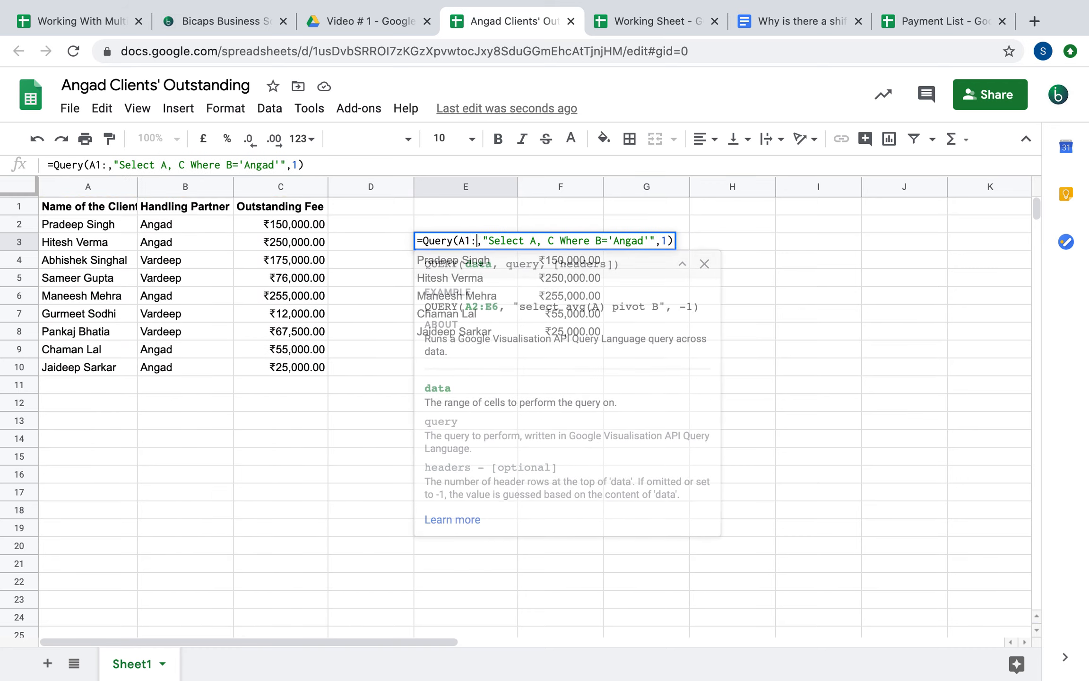
{"action": "key", "text": "BackSpace"}
{"action": "key", "text": "BackSpace"}
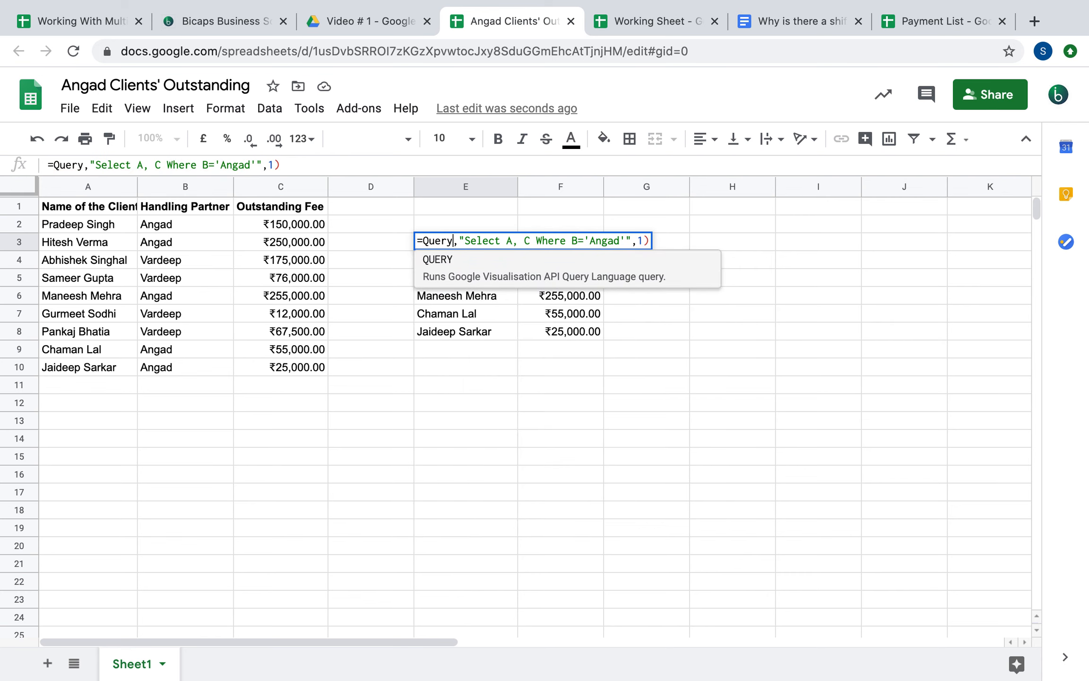
{"action": "type", "text": "("}
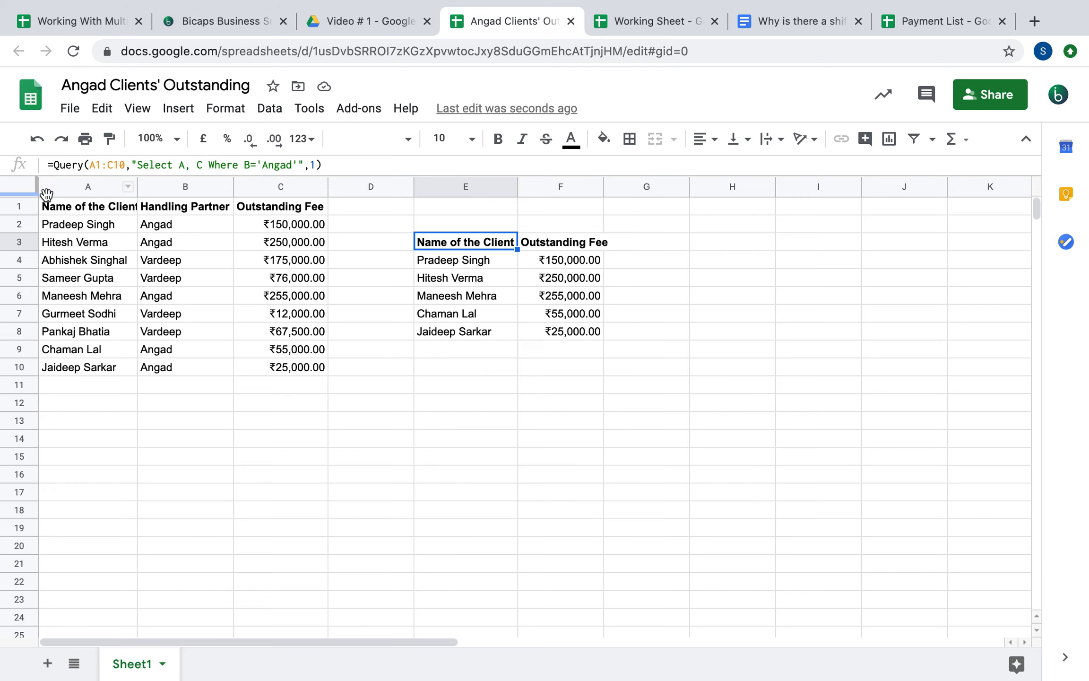
Copy the IMPORTRANGE call from A1 and paste it in place of A1:C10 in E3's QUERY
{"action": "double_click", "coordinate": [62, 208]}
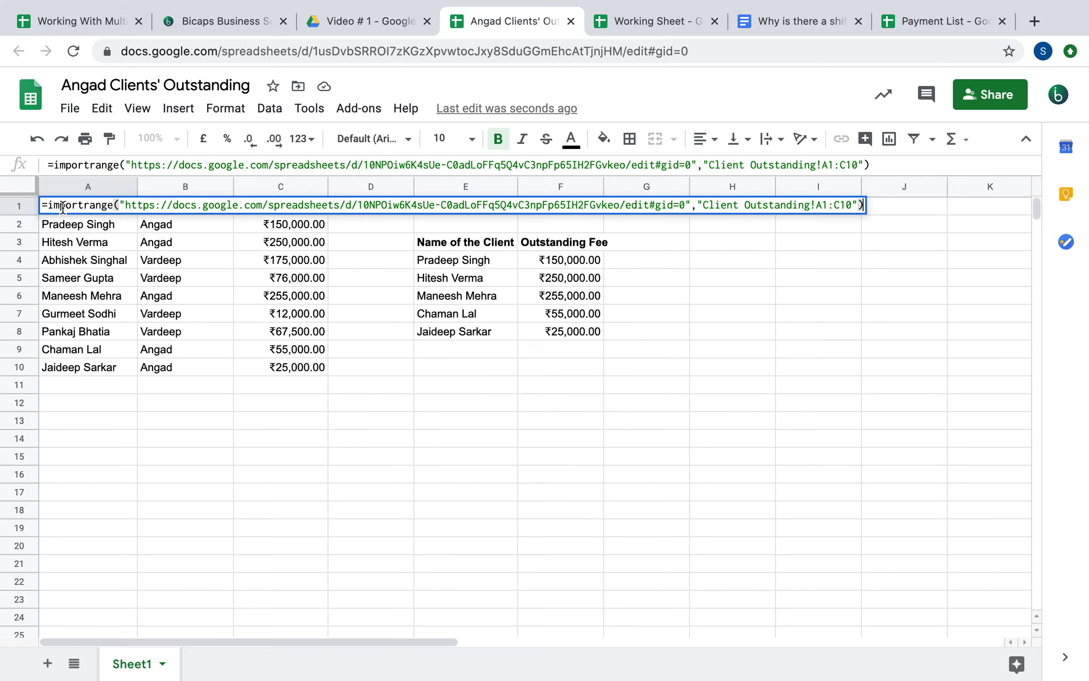
{"action": "left_click_drag", "start_coordinate": [48, 205], "coordinate": [888, 208]}
{"action": "key", "text": "super+c"}
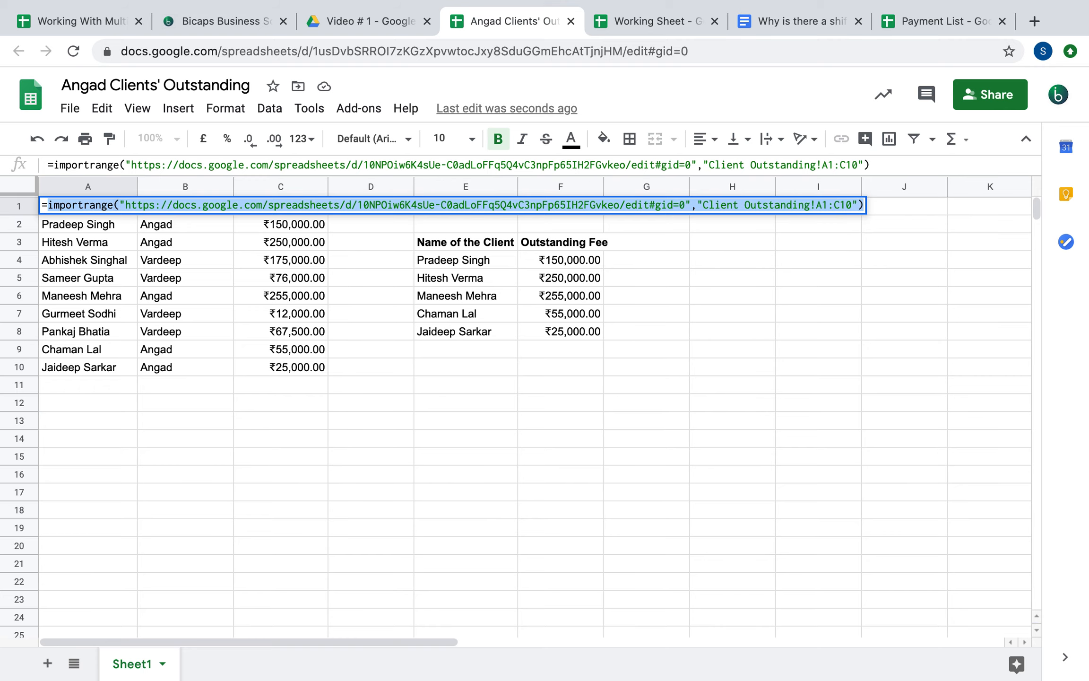
{"action": "key", "text": "Escape"}
{"action": "double_click", "coordinate": [475, 242]}
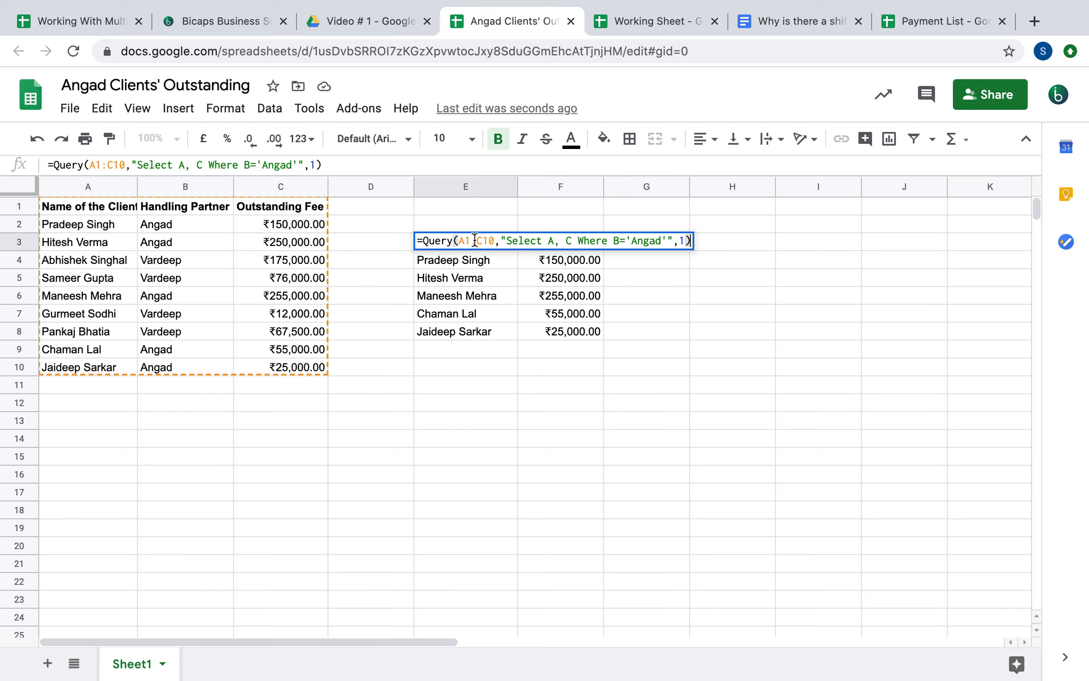
{"action": "left_click_drag", "start_coordinate": [496, 241], "coordinate": [458, 240]}
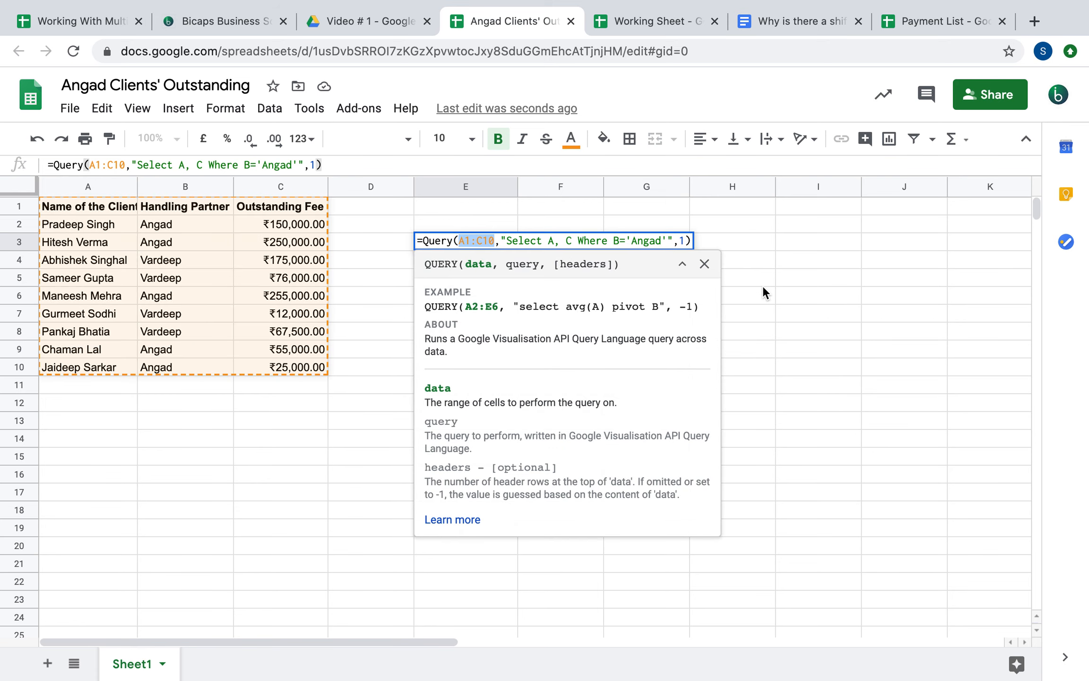
{"action": "key", "text": "super+v"}
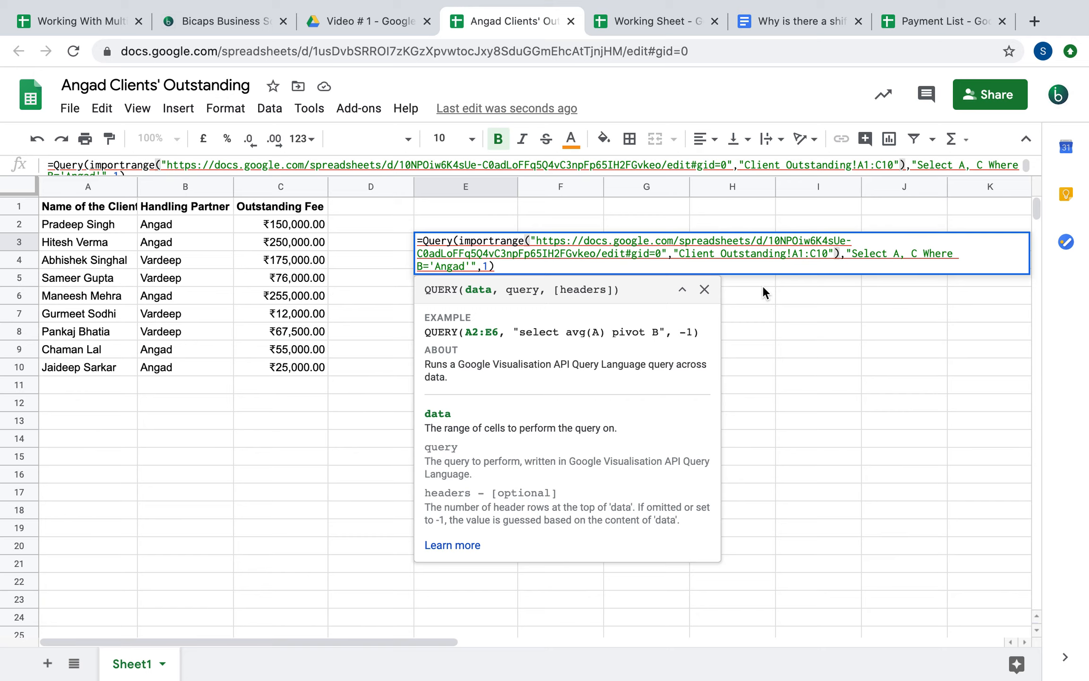
{"action": "key", "text": "Return"}
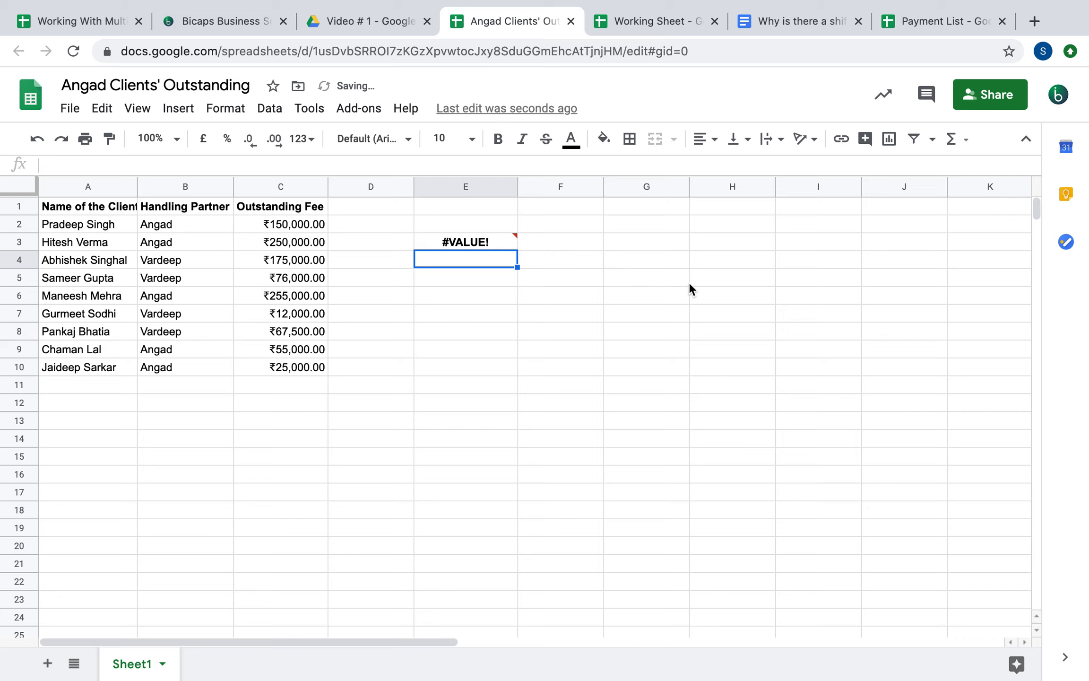
In E3's query string, change Select A to Select Col1
{"action": "mouse_move", "coordinate": [478, 245]}
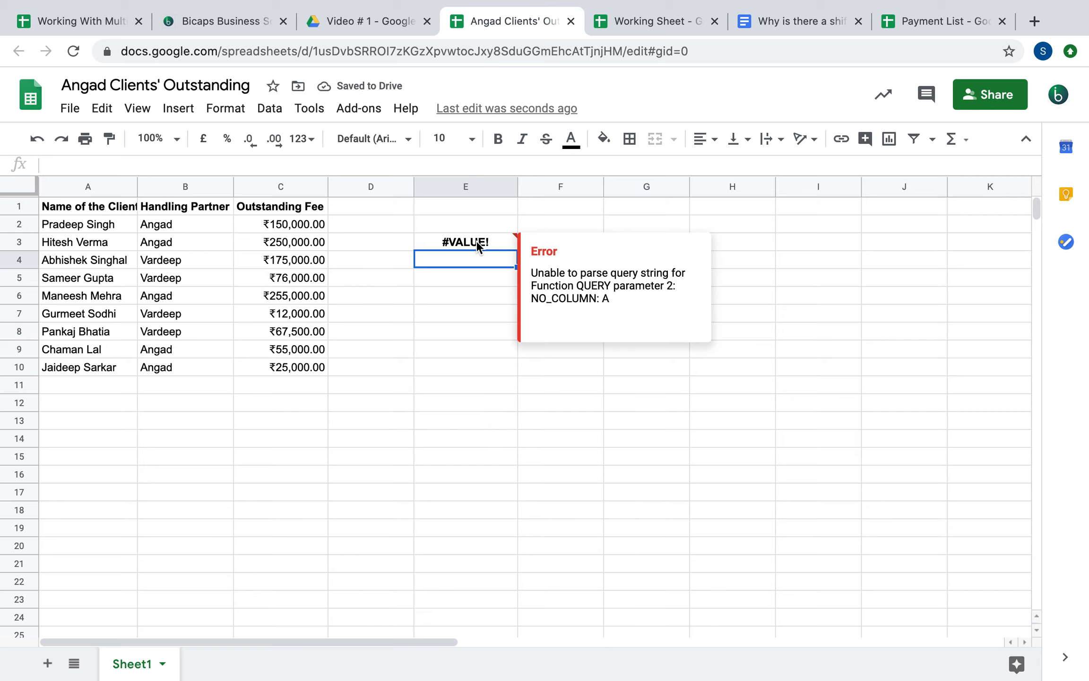
{"action": "double_click", "coordinate": [478, 246]}
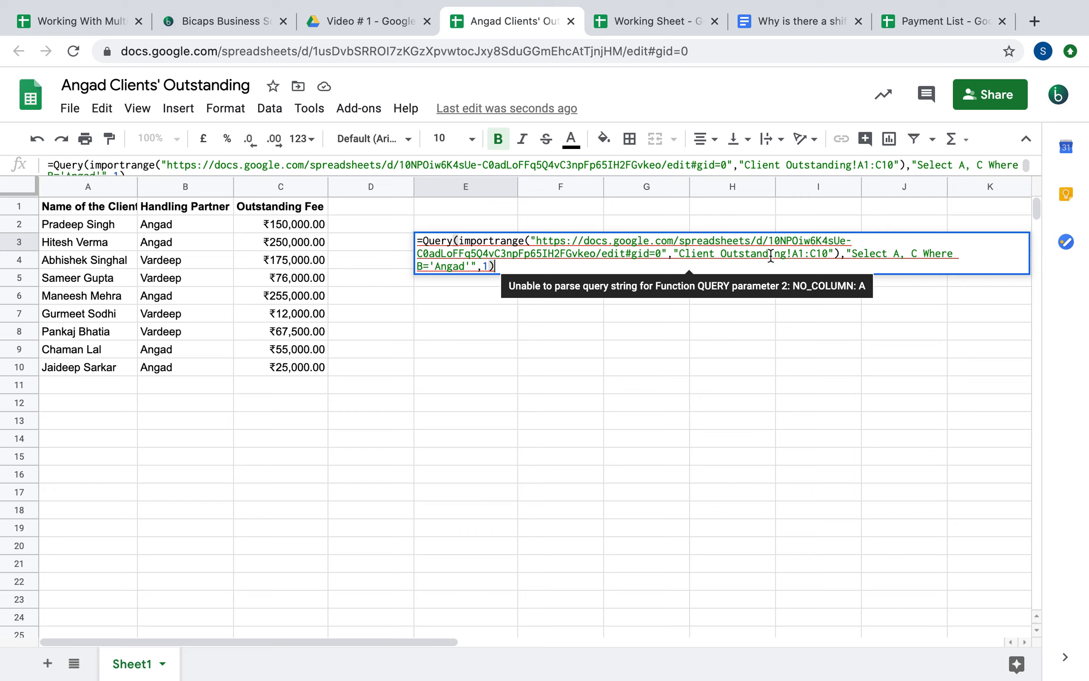
{"action": "left_click", "coordinate": [857, 255]}
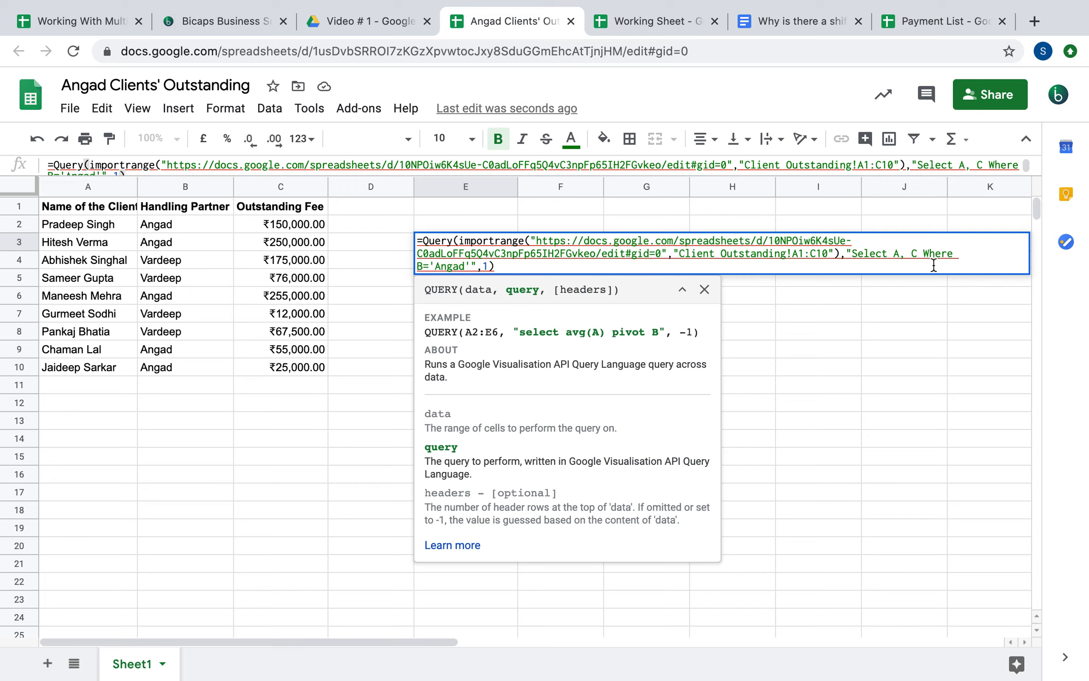
{"action": "left_click", "coordinate": [899, 258]}
{"action": "left_click", "coordinate": [900, 253]}
{"action": "key", "text": "BackSpace"}
{"action": "type", "text": "Col1"}
Change C to Col3 and the where-clause B to Col2='Angad', then commit the query
{"action": "key", "text": "Right"}
{"action": "key", "text": "Right"}
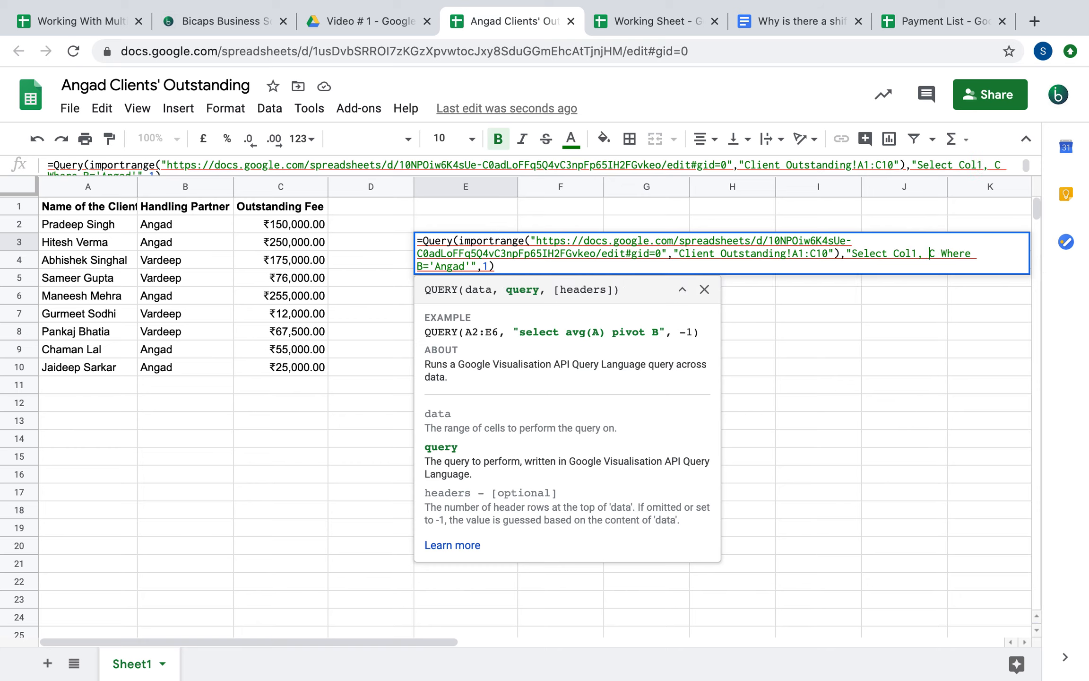
{"action": "key", "text": "Right"}
{"action": "type", "text": "ol3"}
{"action": "key", "text": "Right"}
{"action": "key", "text": "Right"}
{"action": "key", "text": "Right"}
{"action": "key", "text": "Right"}
{"action": "key", "text": "Right"}
{"action": "key", "text": "Right"}
{"action": "key", "text": "Right"}
{"action": "key", "text": "Right"}
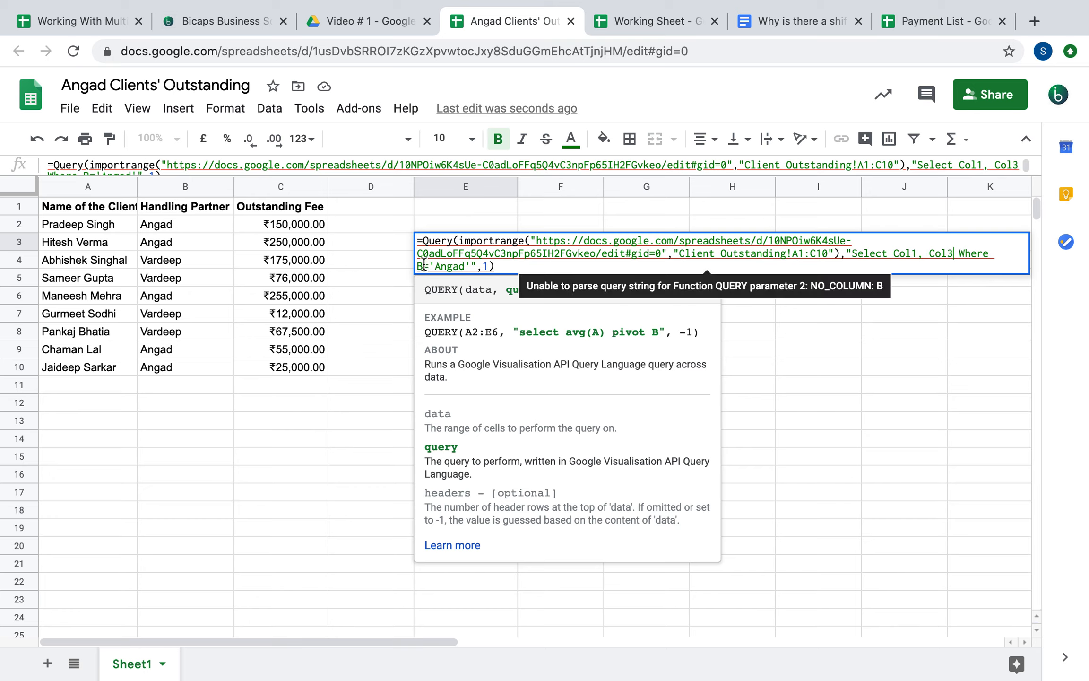
{"action": "key", "text": "BackSpace"}
{"action": "type", "text": "Col2"}
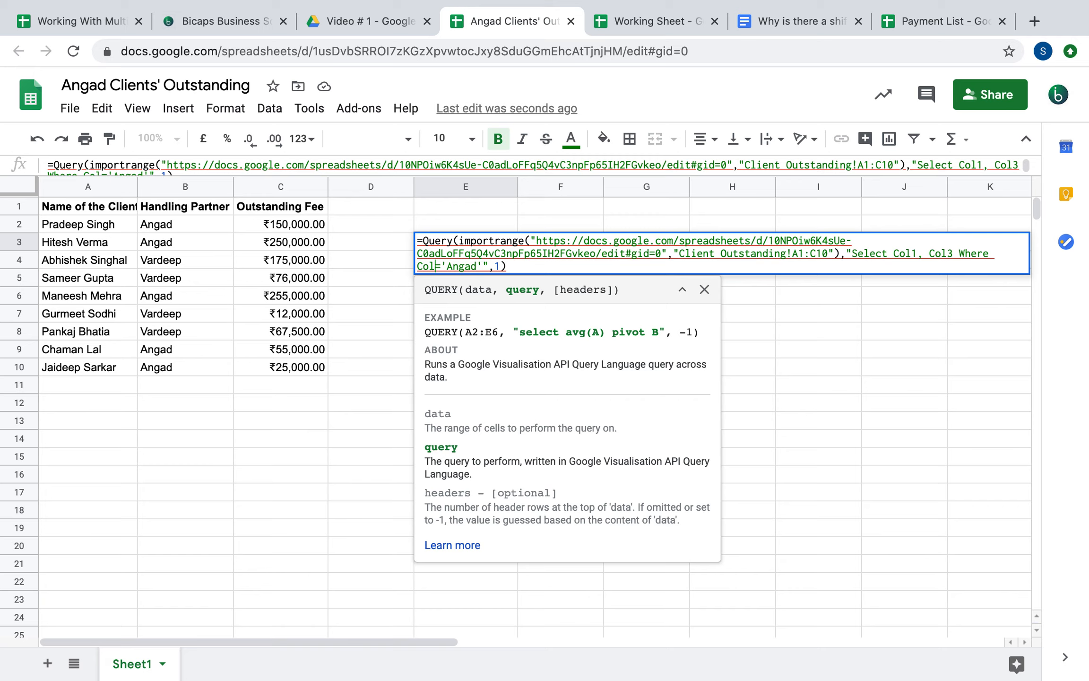
{"action": "key", "text": "Return"}
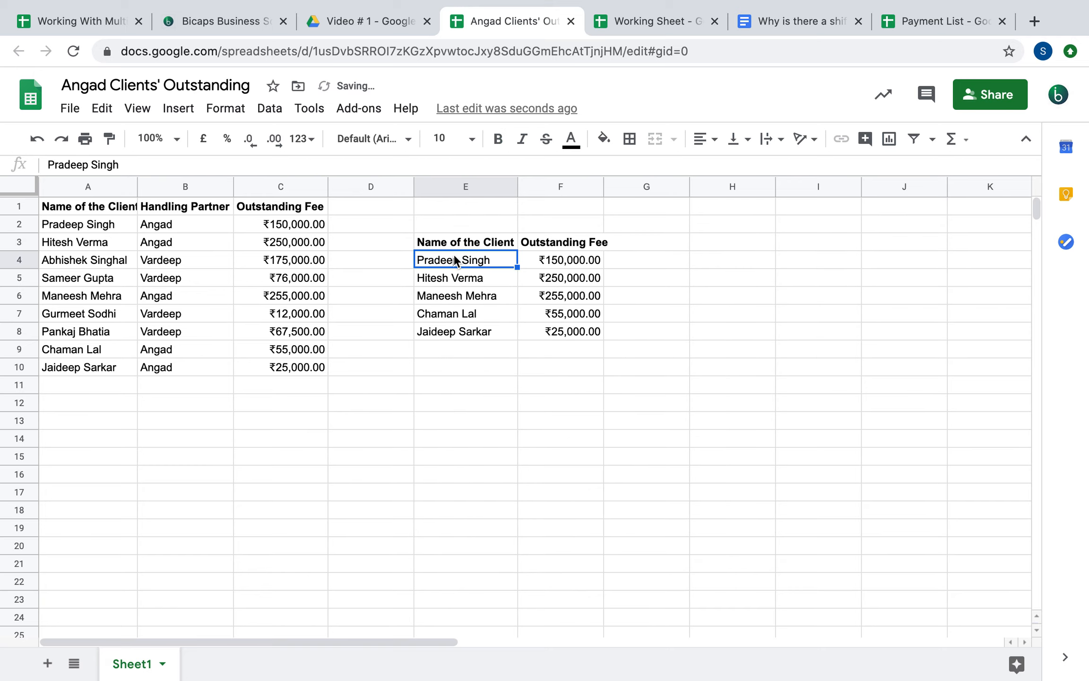
Auto-fit columns E and F and clear the old data from columns A–C
{"action": "double_click", "coordinate": [518, 191]}
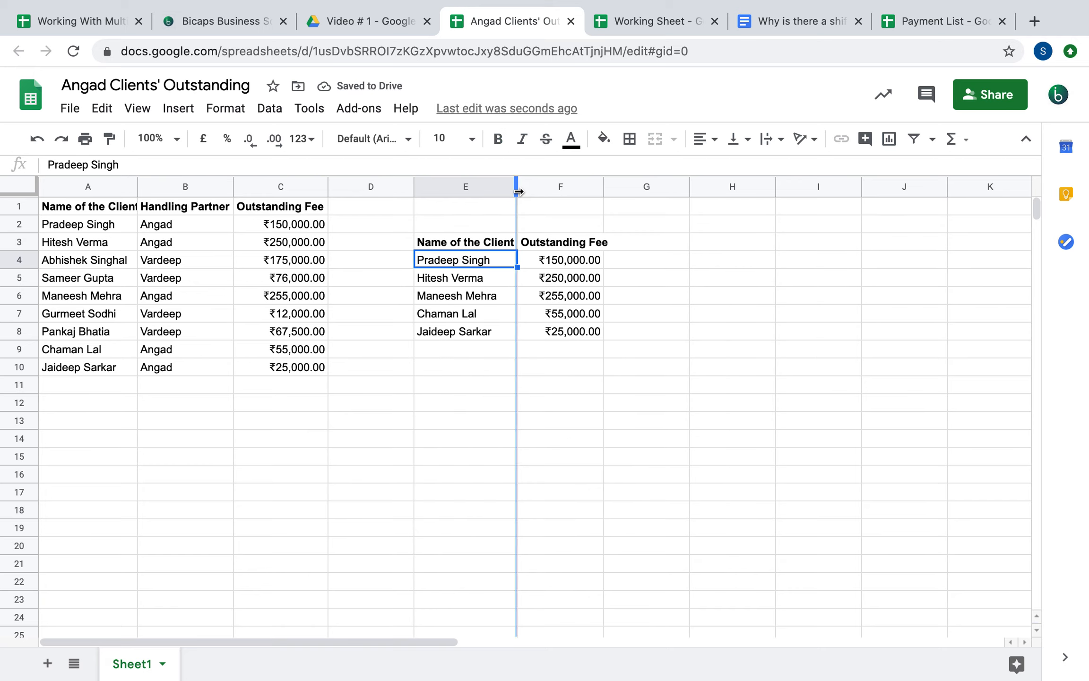
{"action": "double_click", "coordinate": [604, 186]}
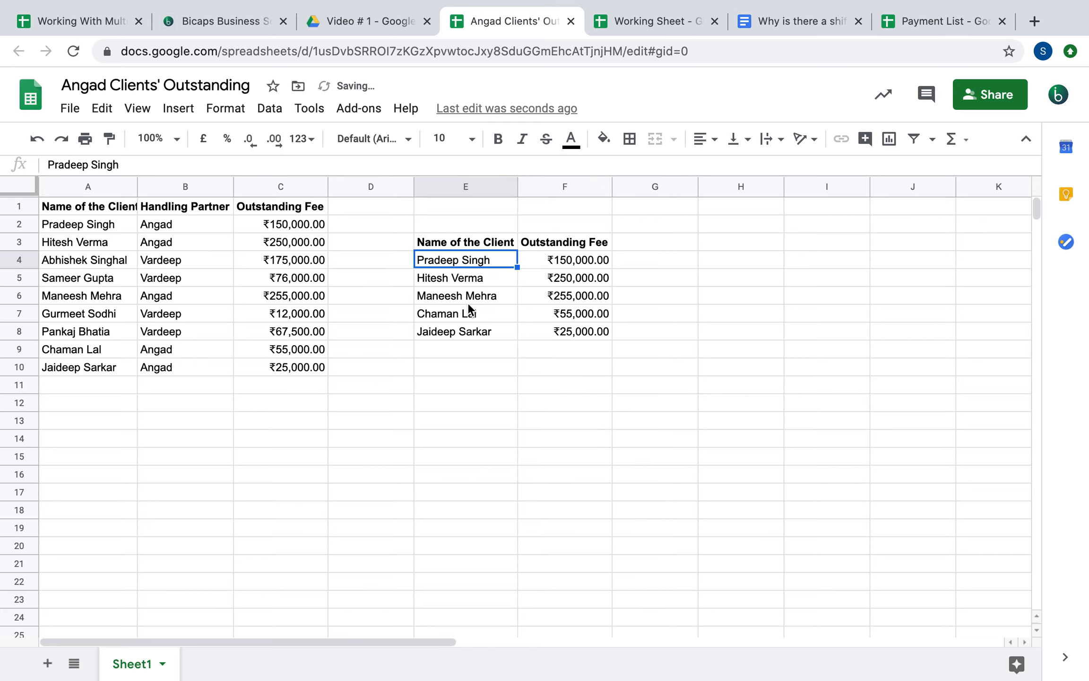
{"action": "left_click_drag", "start_coordinate": [274, 186], "coordinate": [92, 177]}
{"action": "key", "text": "Delete"}
Move the query results from E3 to A1, fit column A, and open Working With Multiple Spreadsheets
{"action": "left_click", "coordinate": [445, 236]}
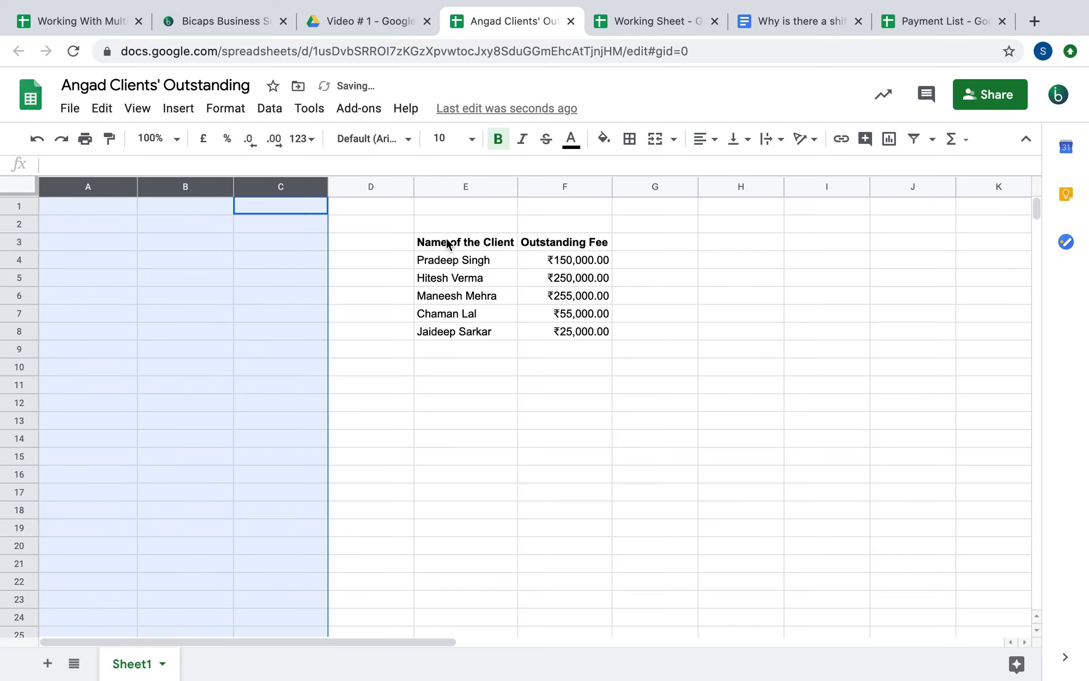
{"action": "left_click_drag", "start_coordinate": [466, 231], "coordinate": [97, 208]}
{"action": "left_click", "coordinate": [417, 391]}
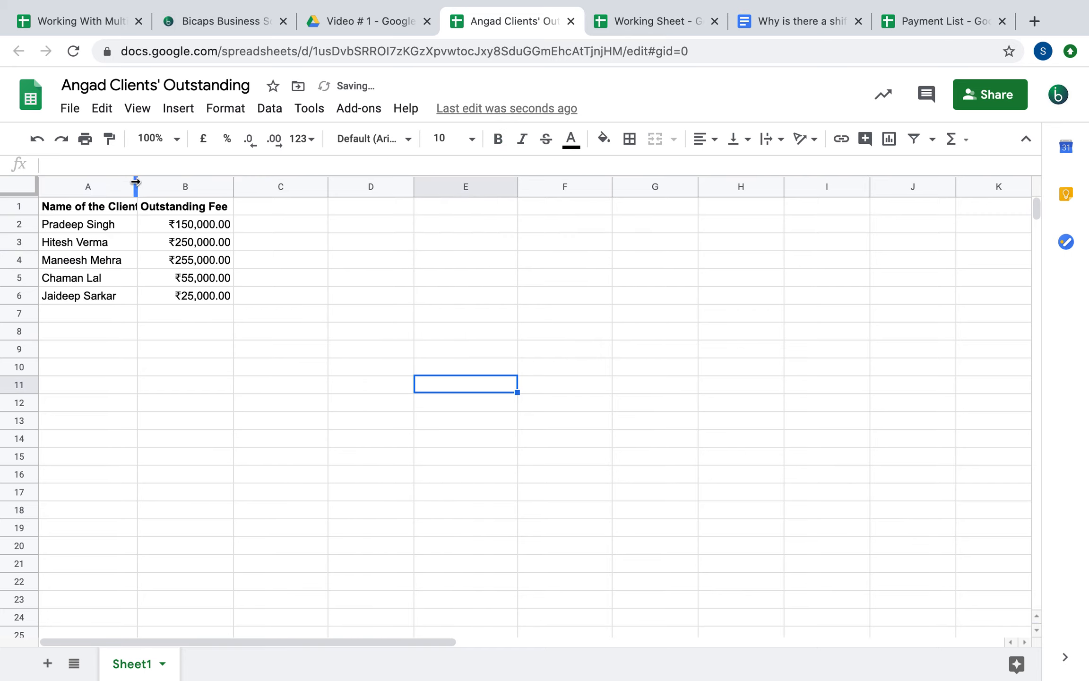
{"action": "double_click", "coordinate": [136, 186]}
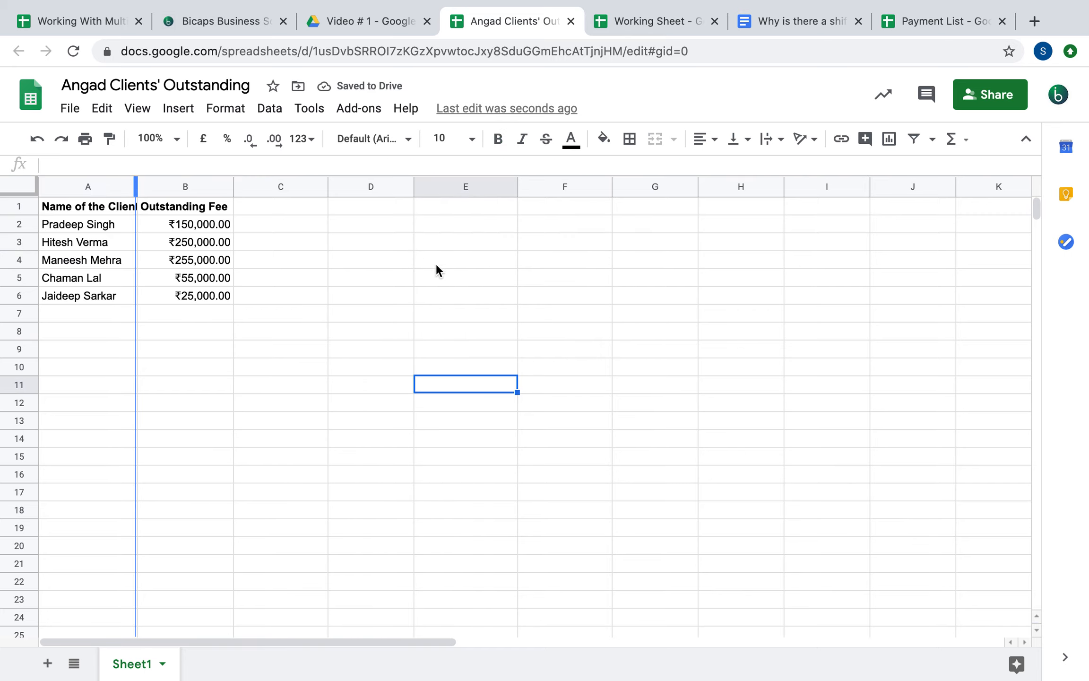
{"action": "left_click", "coordinate": [449, 272]}
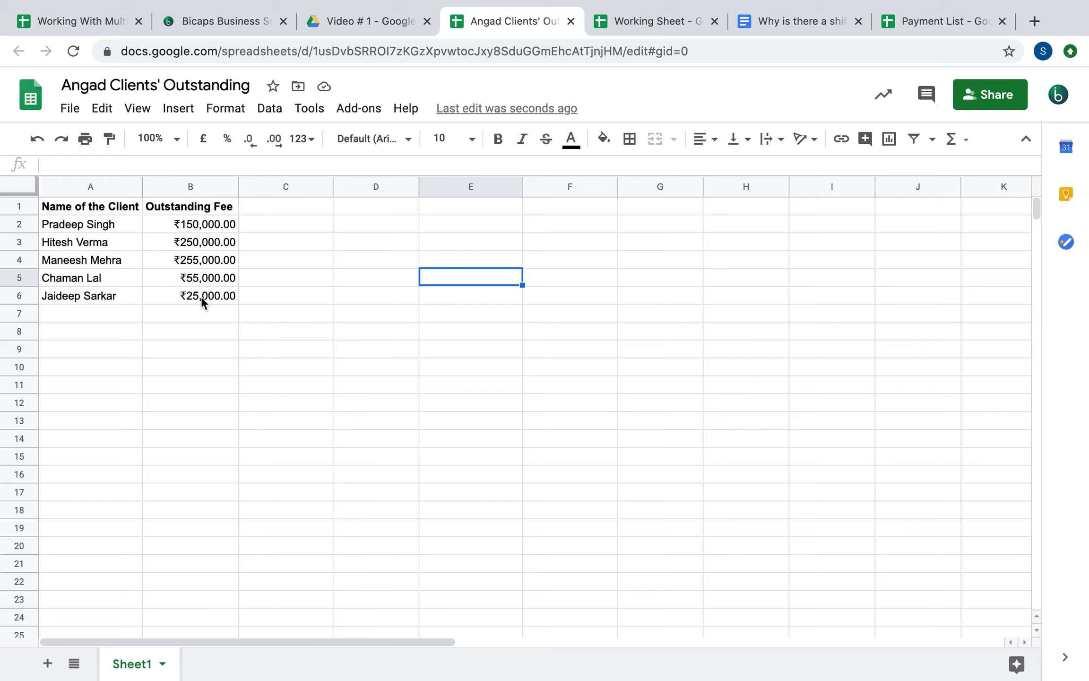
{"action": "left_click", "coordinate": [51, 24]}
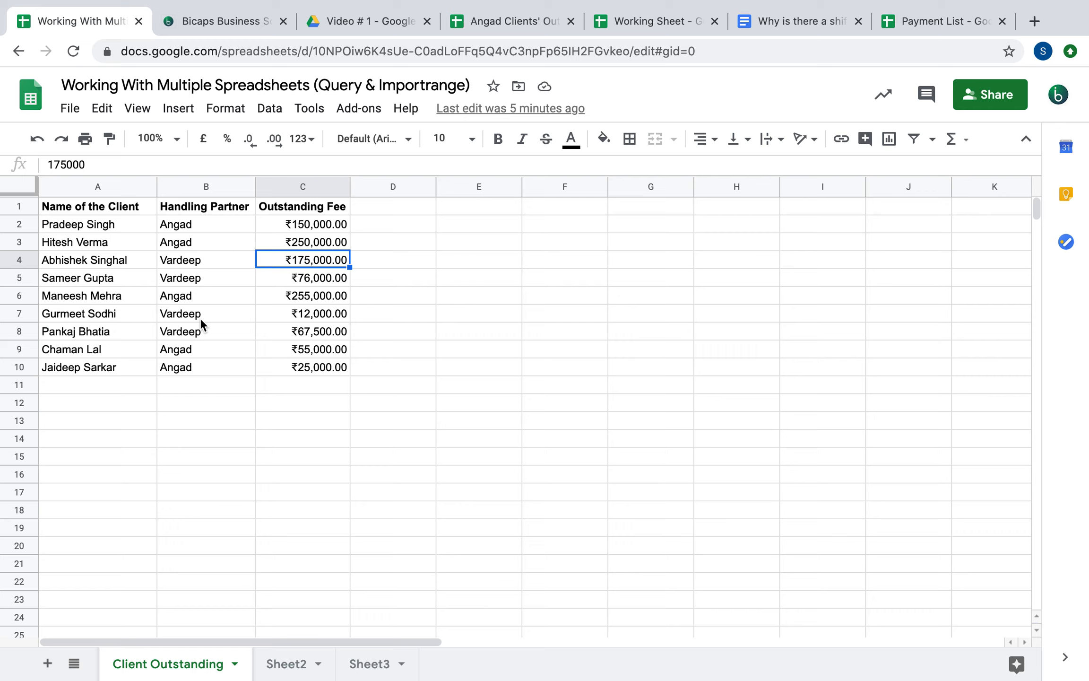
Review the query formula in A1 of the clients' outstanding sheet, then switch to Payment List
{"action": "left_click", "coordinate": [499, 27]}
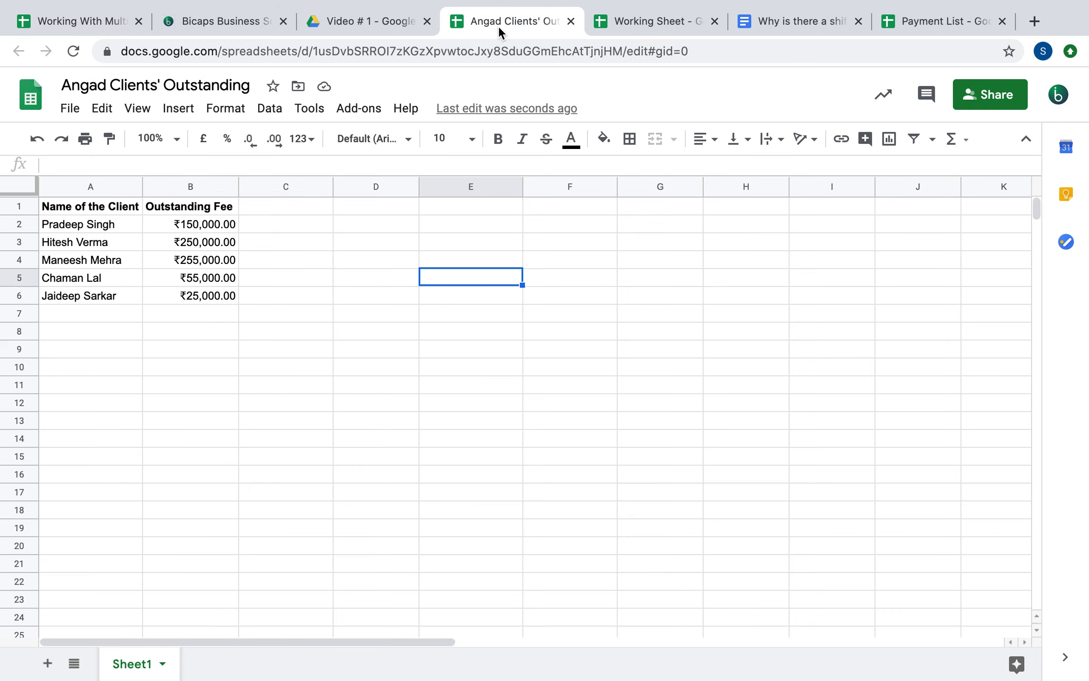
{"action": "left_click", "coordinate": [109, 207]}
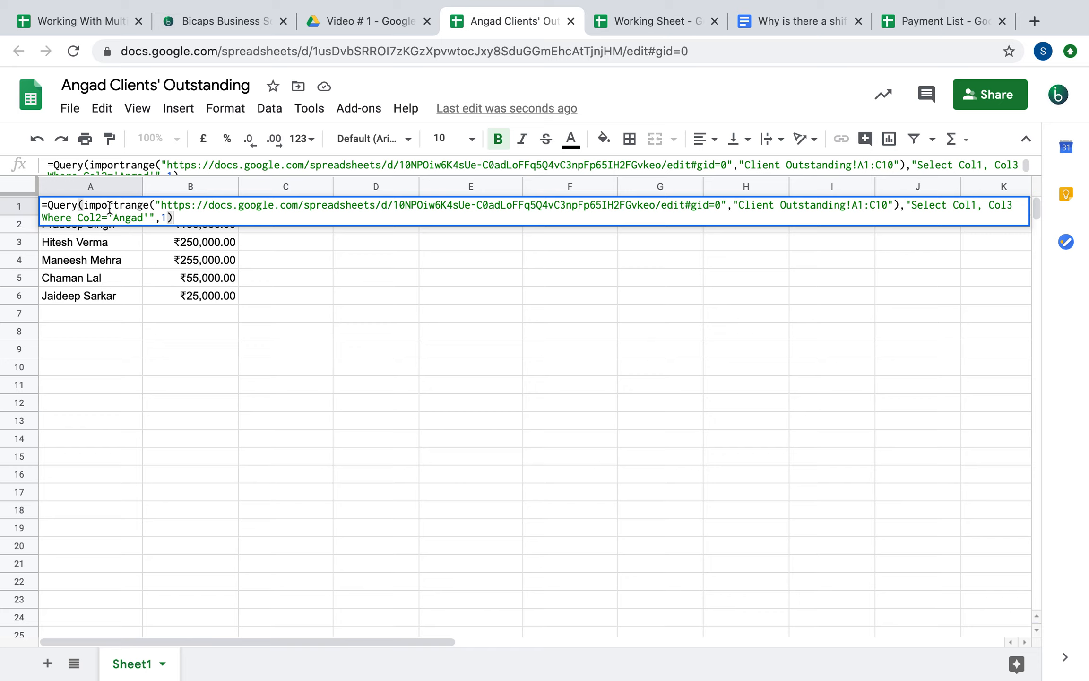
{"action": "key", "text": "Return"}
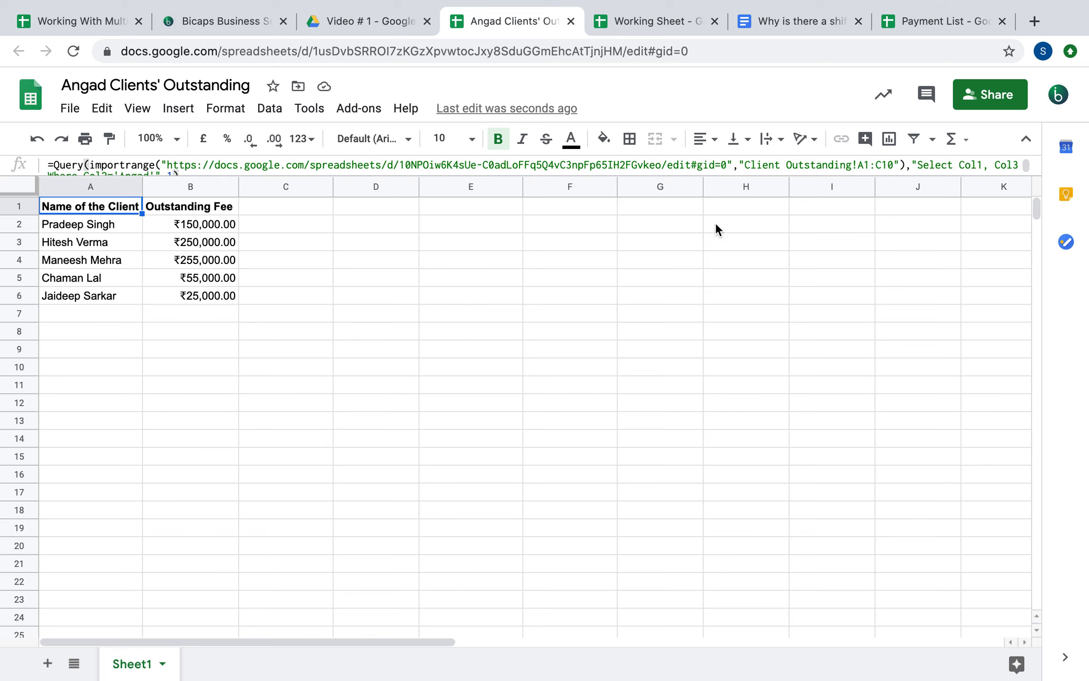
{"action": "left_click", "coordinate": [941, 20]}
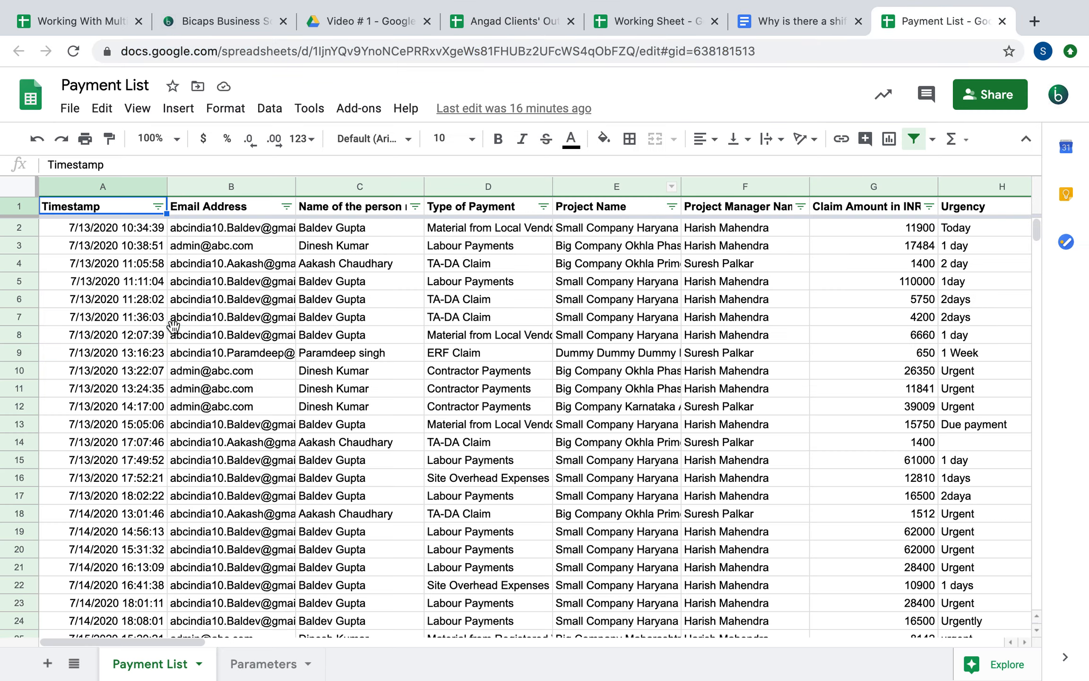
Scroll through the Payment List's claims, up and down and across its columns
{"action": "left_click", "coordinate": [173, 327]}
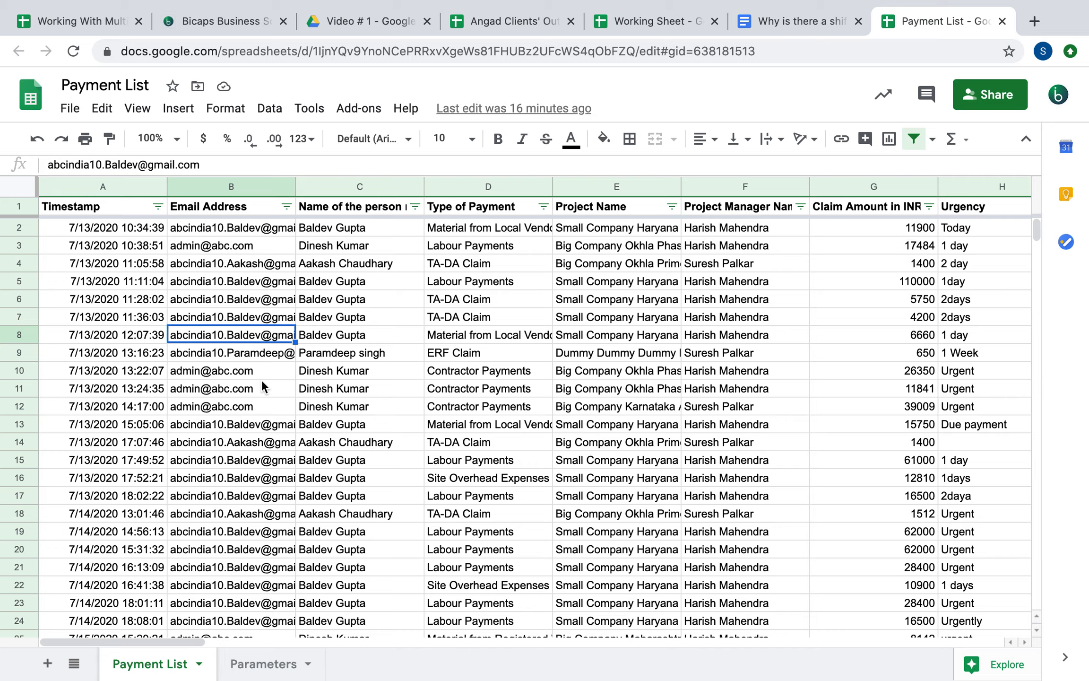
{"action": "scroll", "coordinate": [262, 379], "scroll_direction": "down", "scroll_amount": 10}
{"action": "scroll", "coordinate": [262, 383], "scroll_direction": "down", "scroll_amount": 20}
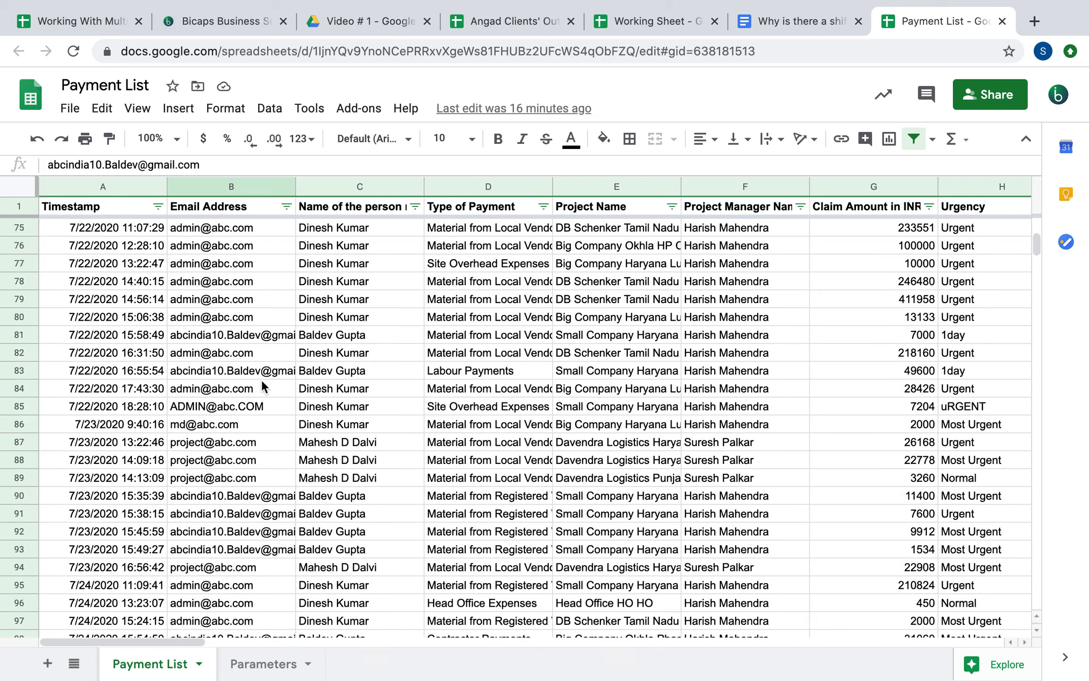
{"action": "scroll", "coordinate": [263, 386], "scroll_direction": "down", "scroll_amount": 20}
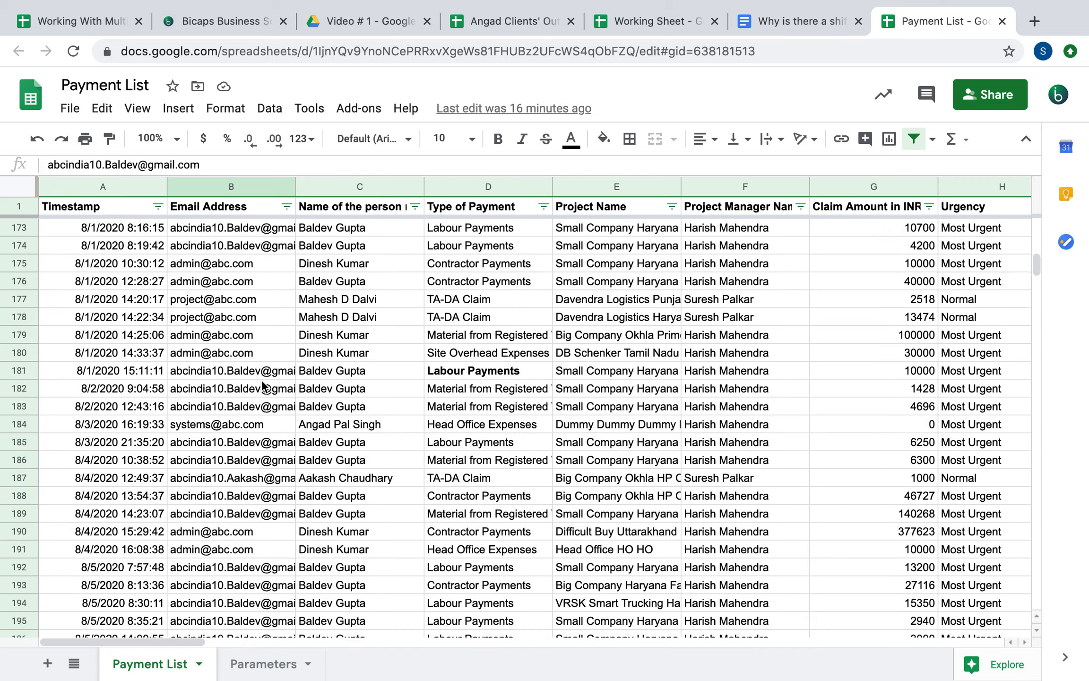
{"action": "scroll", "coordinate": [263, 387], "scroll_direction": "down", "scroll_amount": 20}
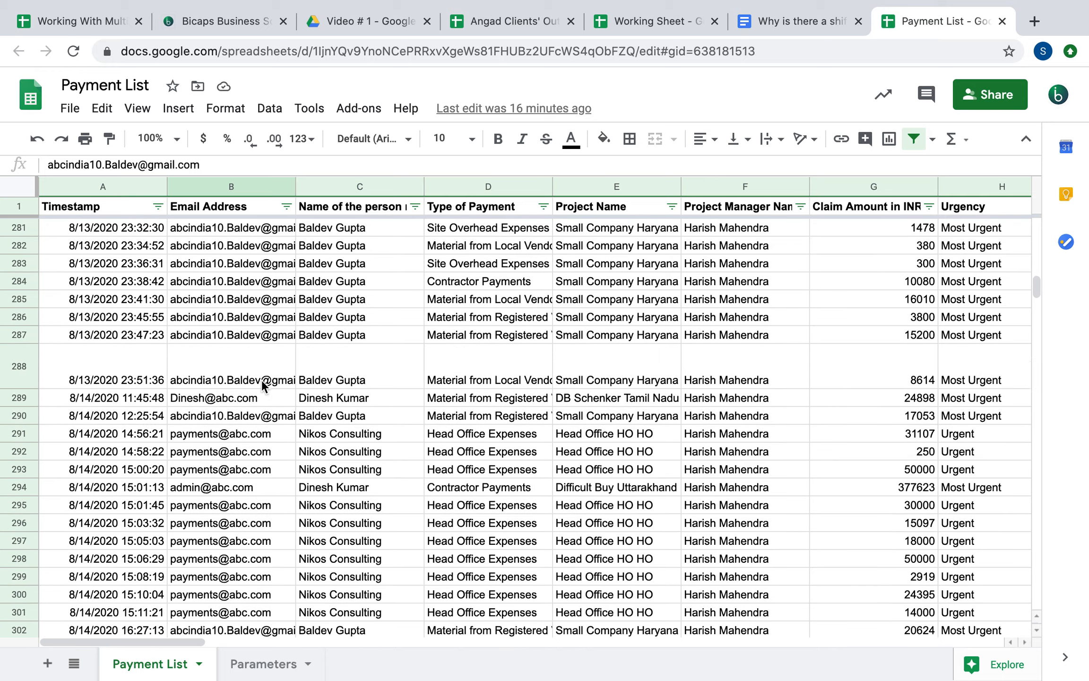
{"action": "scroll", "coordinate": [262, 381], "scroll_direction": "up", "scroll_amount": 20}
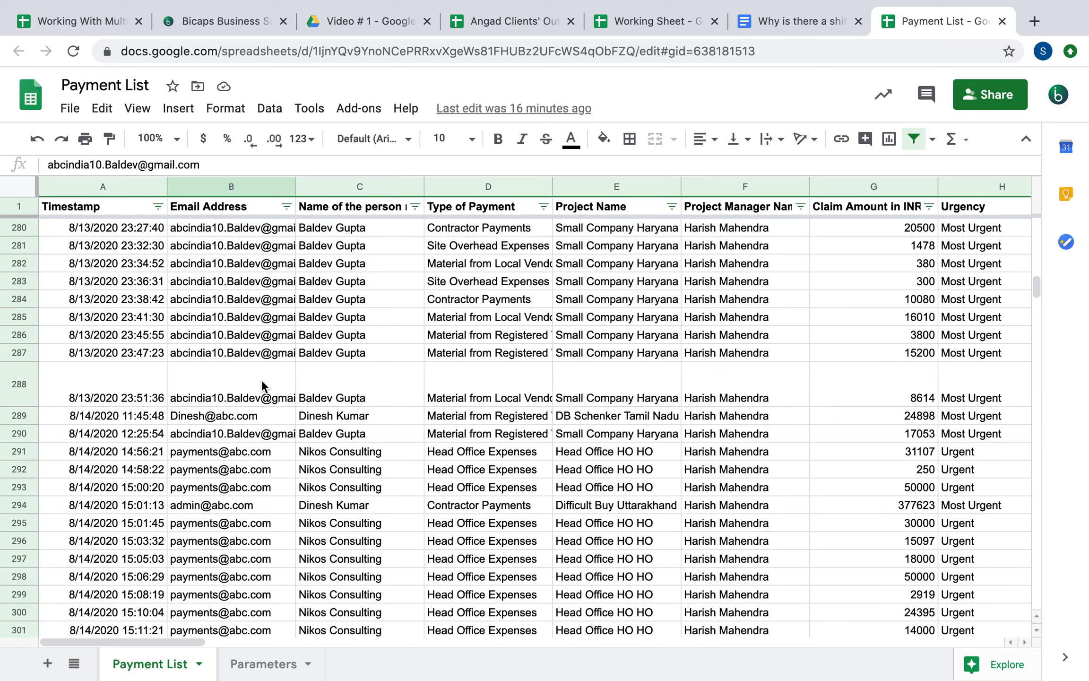
{"action": "scroll", "coordinate": [263, 386], "scroll_direction": "up", "scroll_amount": 20}
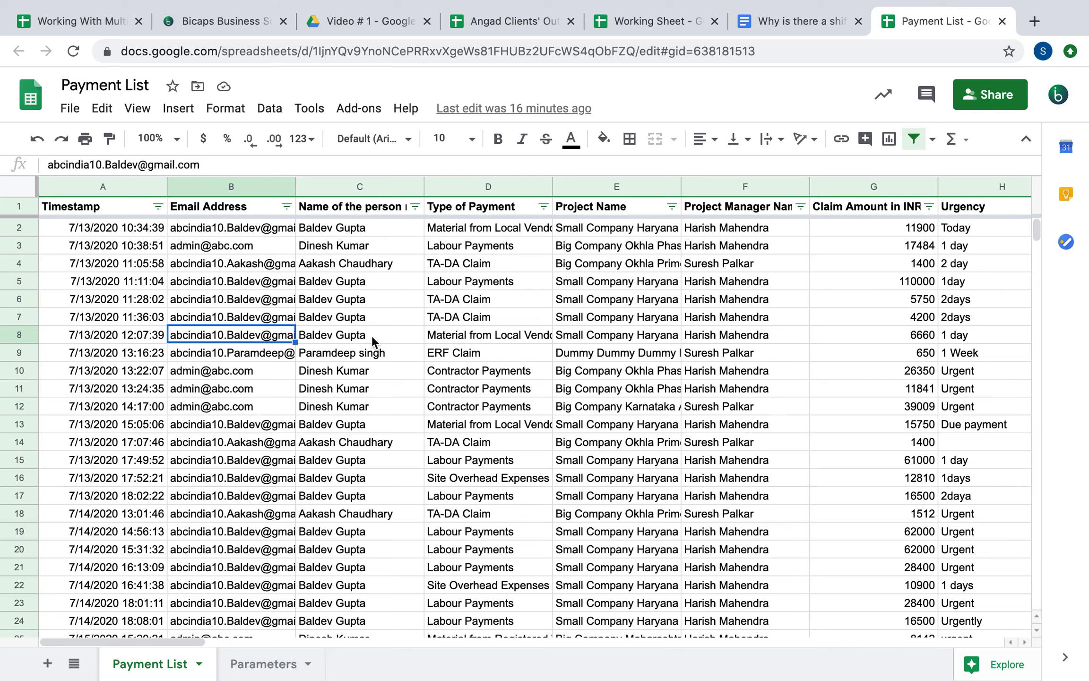
{"action": "scroll", "coordinate": [557, 358], "scroll_direction": "right", "scroll_amount": 20}
{"action": "scroll", "coordinate": [557, 358], "scroll_direction": "right", "scroll_amount": 5}
{"action": "scroll", "coordinate": [557, 358], "scroll_direction": "left", "scroll_amount": 15}
{"action": "scroll", "coordinate": [557, 359], "scroll_direction": "right", "scroll_amount": 4}
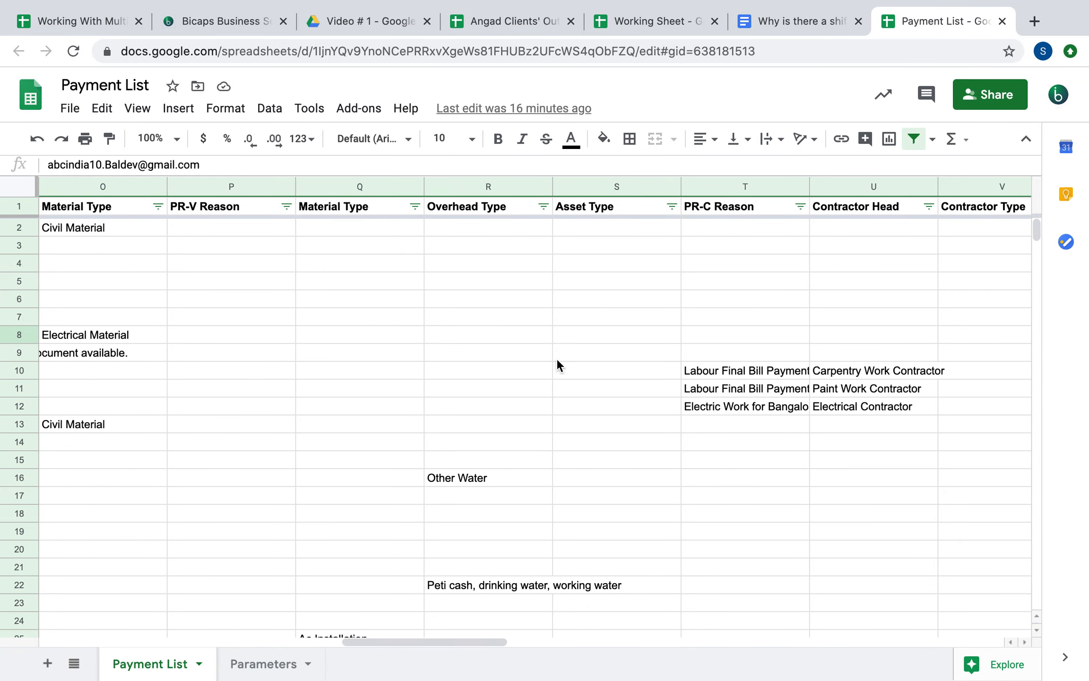
{"action": "scroll", "coordinate": [557, 358], "scroll_direction": "right", "scroll_amount": 2}
{"action": "scroll", "coordinate": [557, 358], "scroll_direction": "right", "scroll_amount": 10}
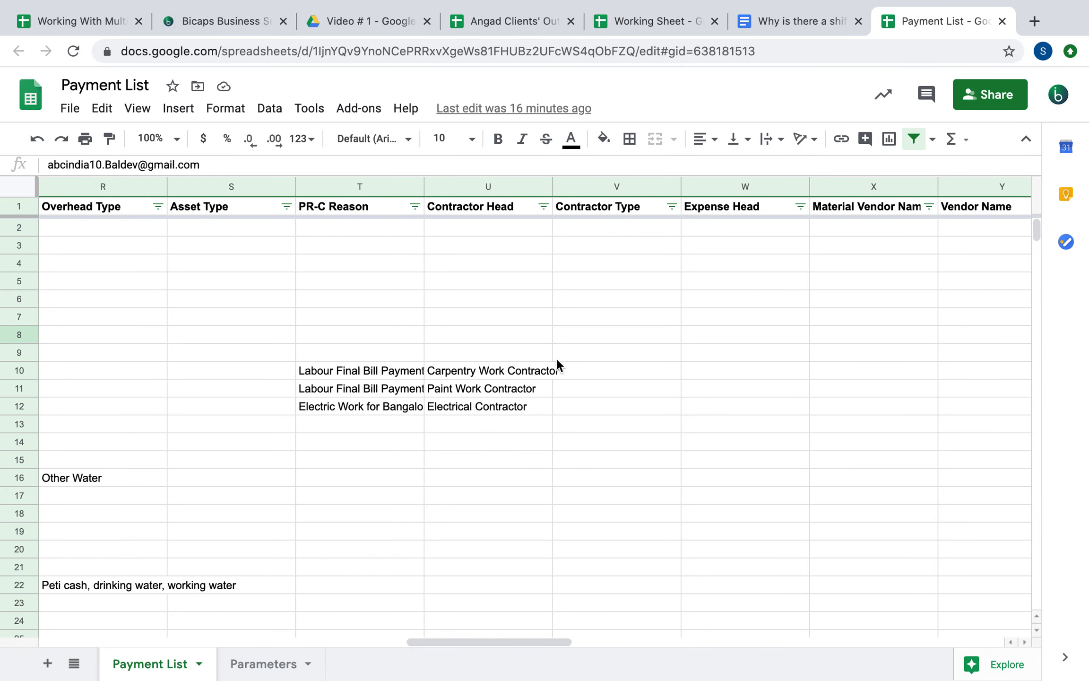
{"action": "scroll", "coordinate": [557, 358], "scroll_direction": "right", "scroll_amount": 2}
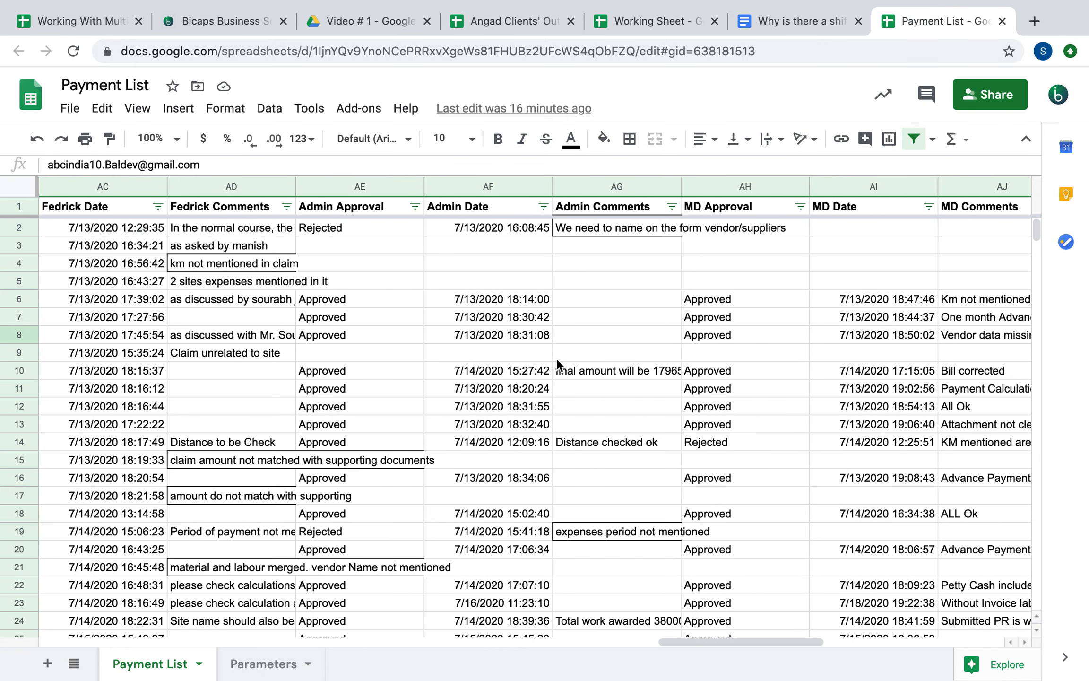
{"action": "scroll", "coordinate": [557, 358], "scroll_direction": "left", "scroll_amount": 1}
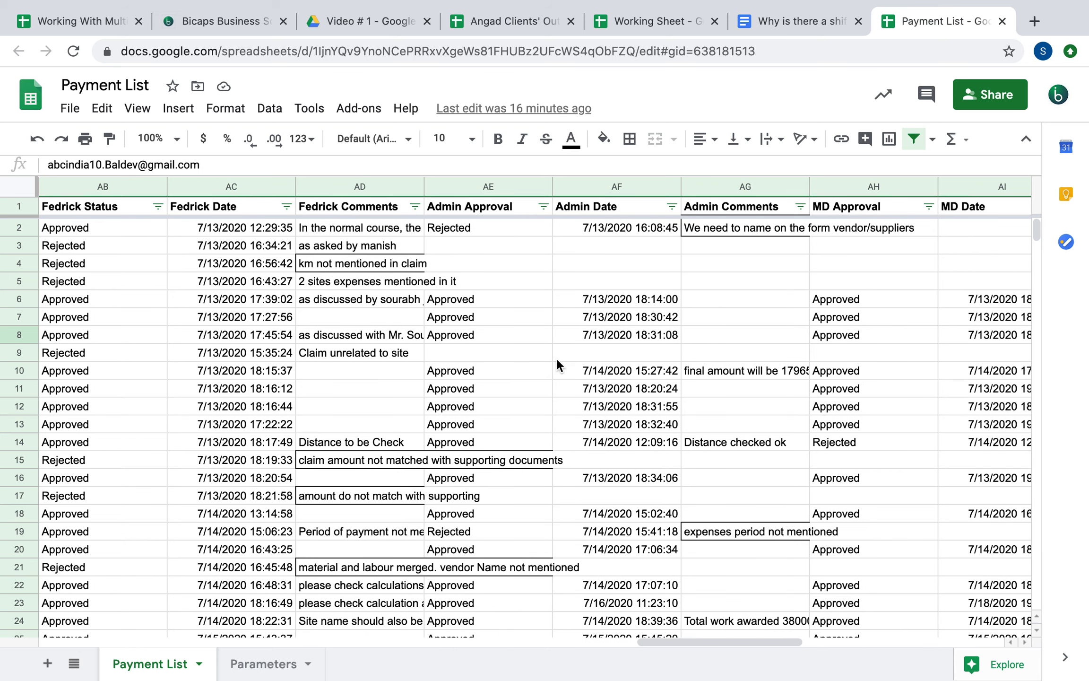
{"action": "scroll", "coordinate": [296, 334], "scroll_direction": "left", "scroll_amount": 1}
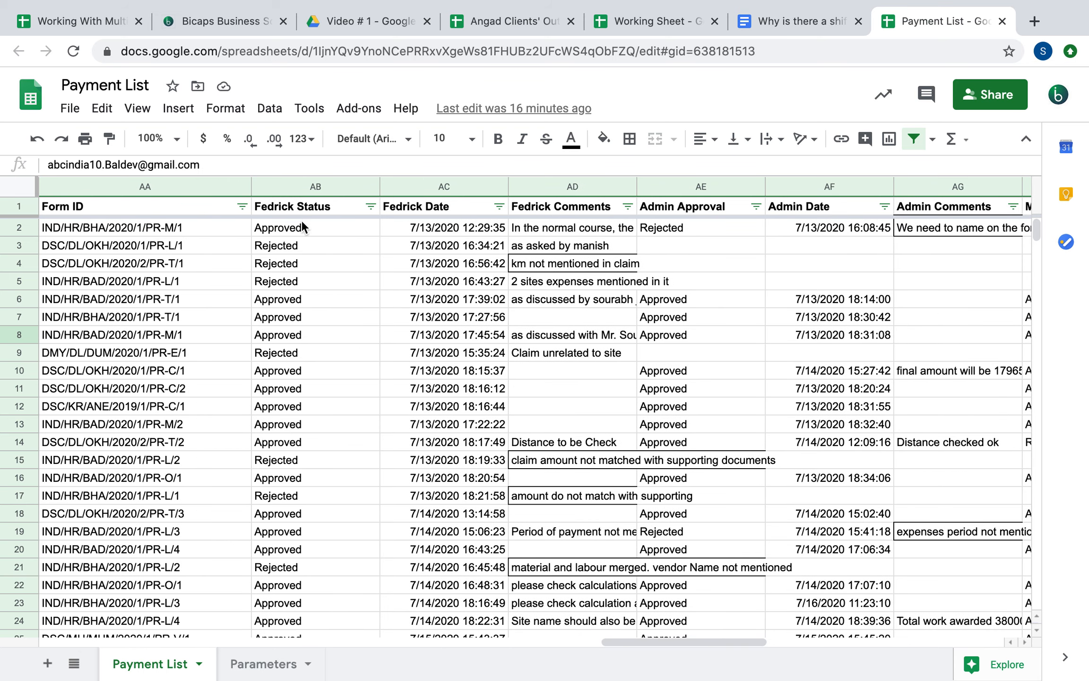
Inspect the Fedrick Status column and one of its Rejected values
{"action": "left_click", "coordinate": [316, 206]}
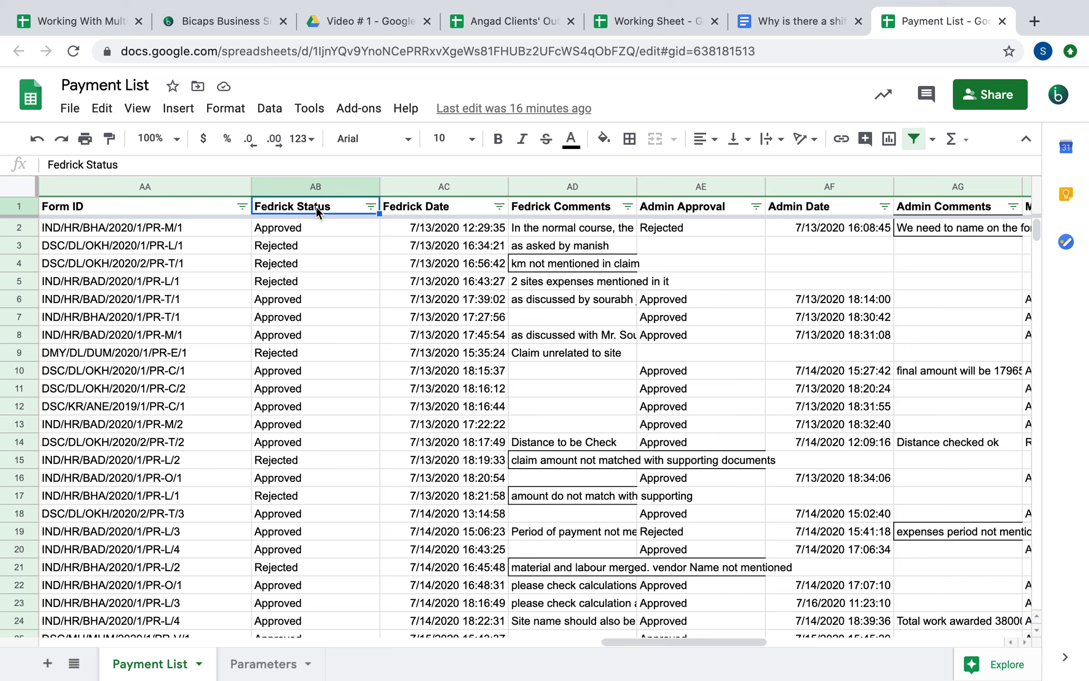
{"action": "left_click", "coordinate": [315, 247]}
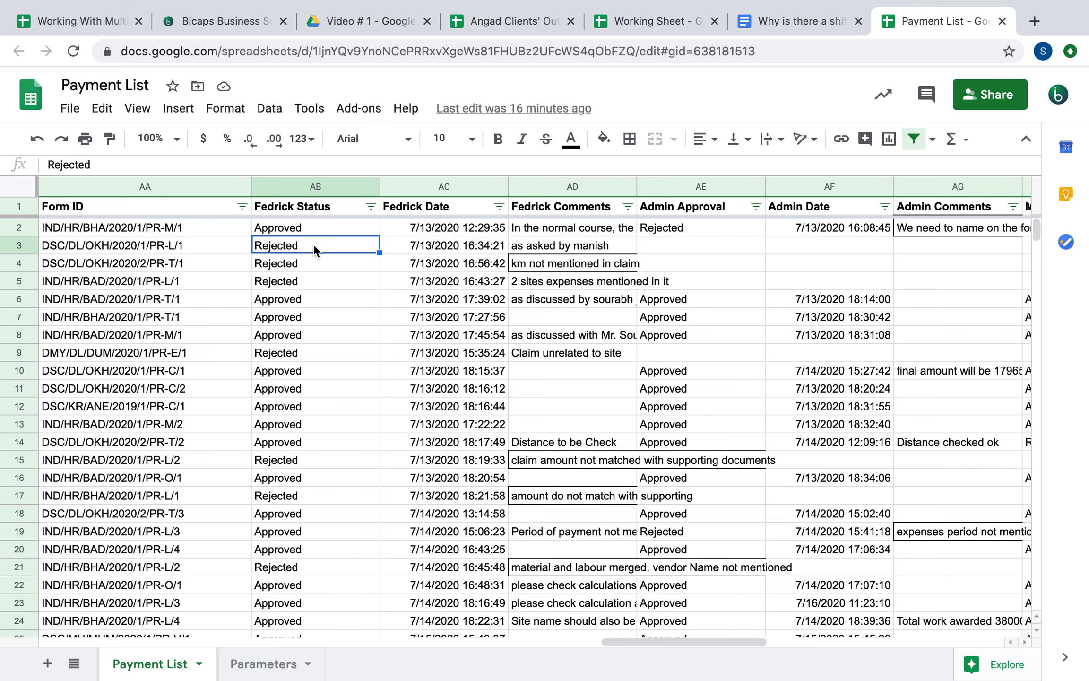
{"action": "scroll", "coordinate": [313, 244], "scroll_direction": "left", "scroll_amount": 5}
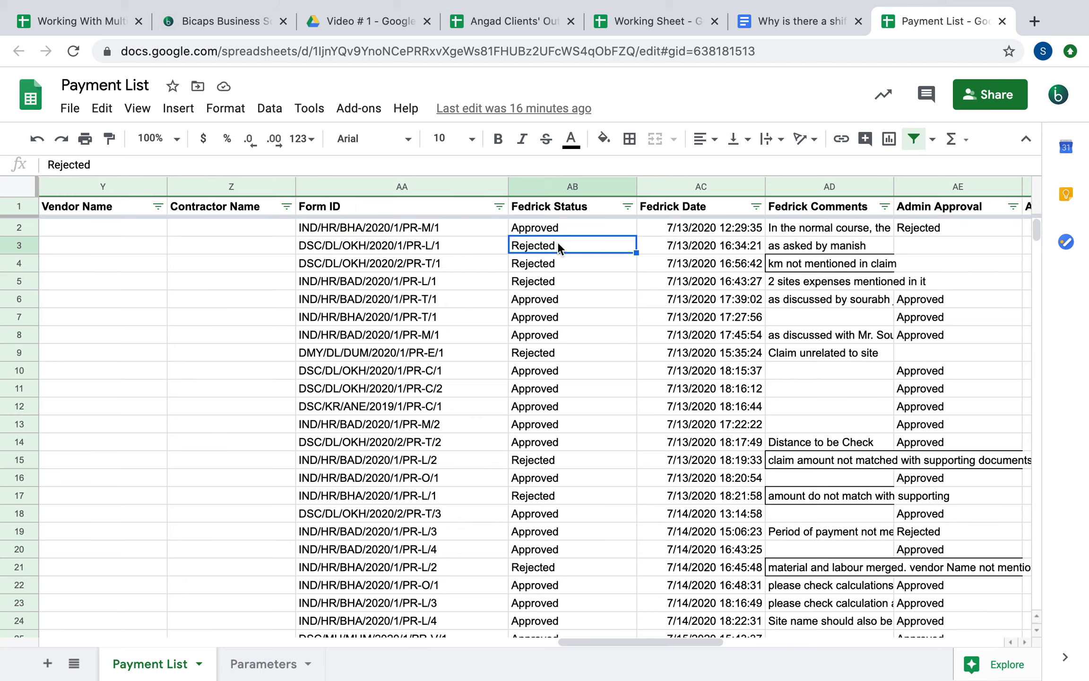
{"action": "scroll", "coordinate": [559, 247], "scroll_direction": "right", "scroll_amount": 3}
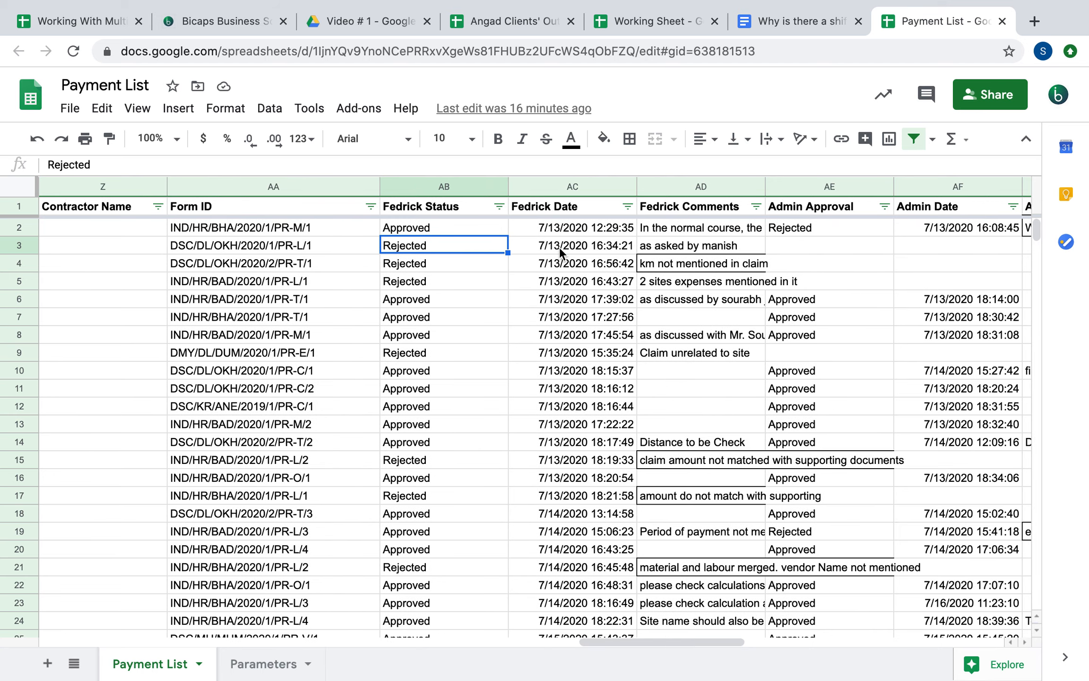
{"action": "scroll", "coordinate": [559, 247], "scroll_direction": "right", "scroll_amount": 3}
{"action": "scroll", "coordinate": [559, 247], "scroll_direction": "left", "scroll_amount": 15}
{"action": "scroll", "coordinate": [560, 246], "scroll_direction": "left", "scroll_amount": 5}
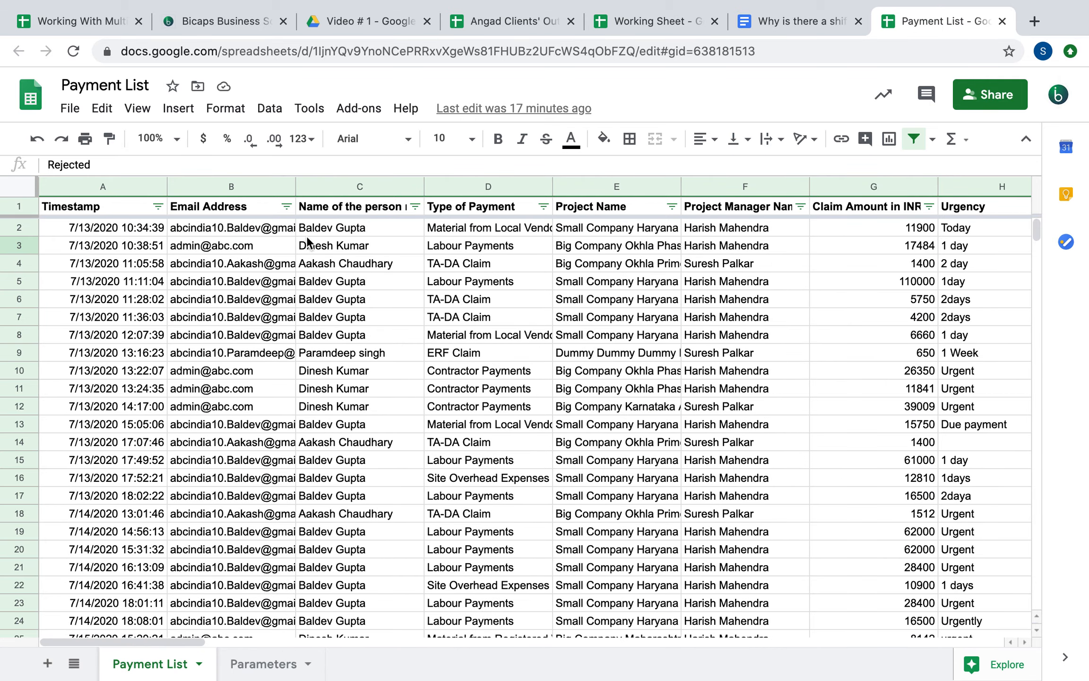
Inspect the first claim's Project Name and its 11900 amount, then switch to Working Sheet
{"action": "left_click", "coordinate": [613, 232]}
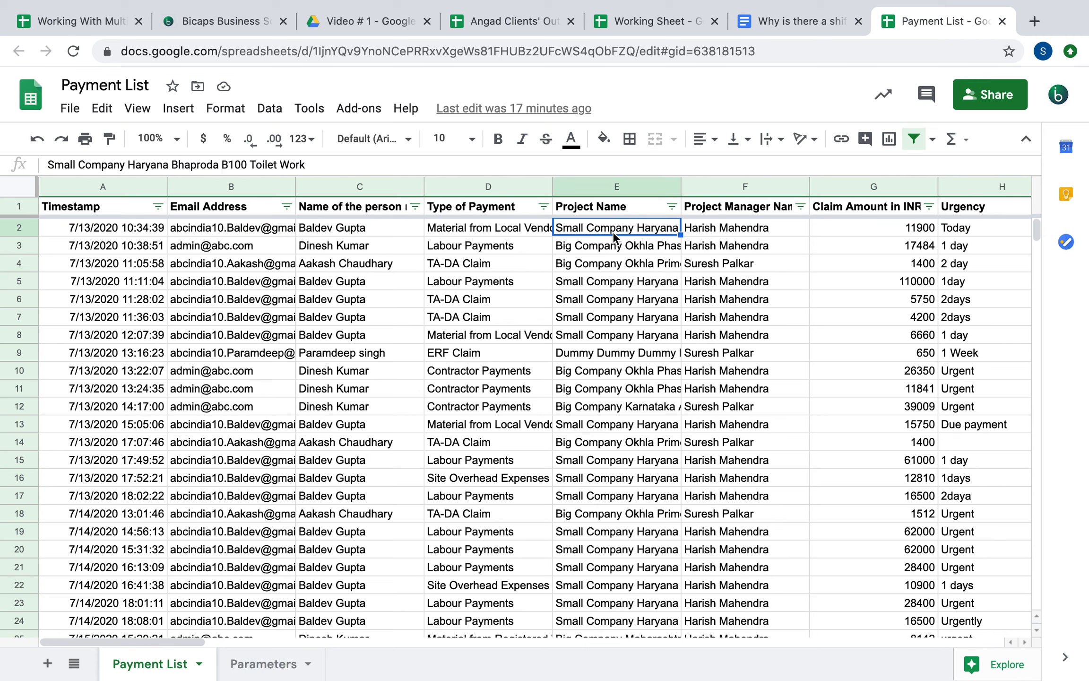
{"action": "left_click", "coordinate": [861, 231]}
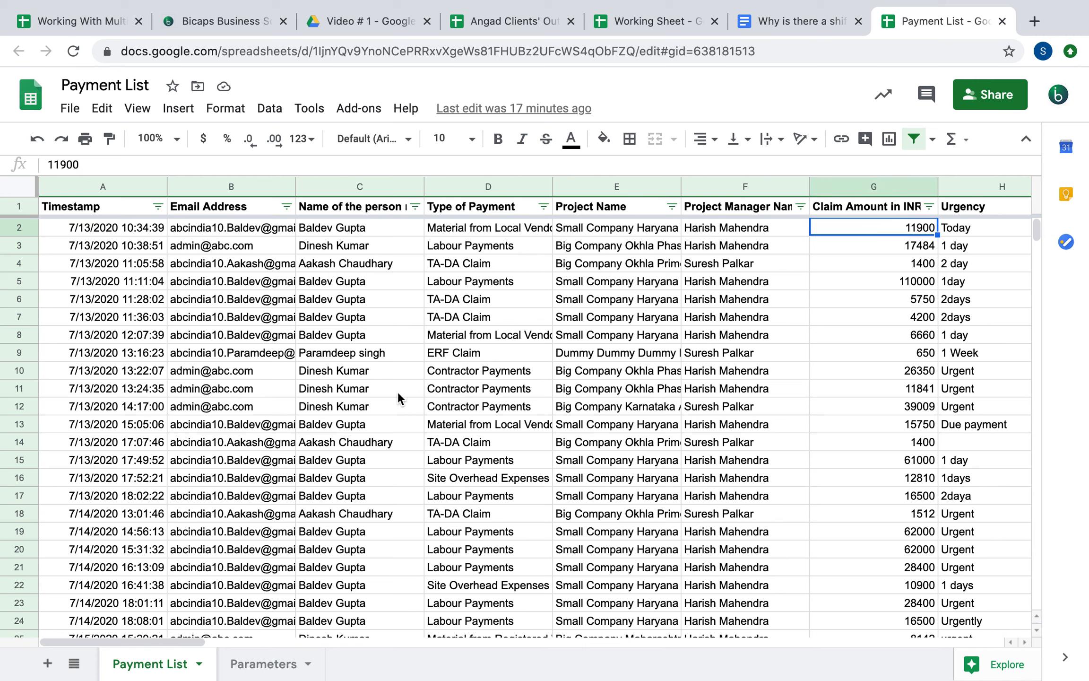
{"action": "left_click", "coordinate": [628, 229]}
{"action": "left_click", "coordinate": [861, 228]}
{"action": "scroll", "coordinate": [862, 226], "scroll_direction": "right", "scroll_amount": 15}
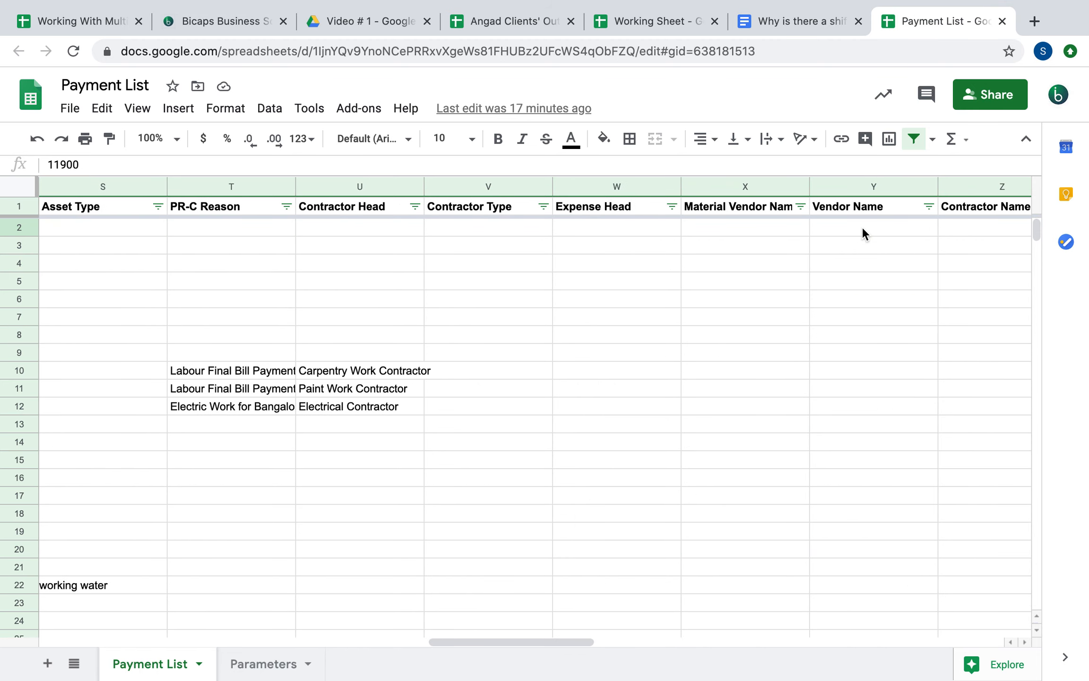
{"action": "scroll", "coordinate": [862, 226], "scroll_direction": "right", "scroll_amount": 2}
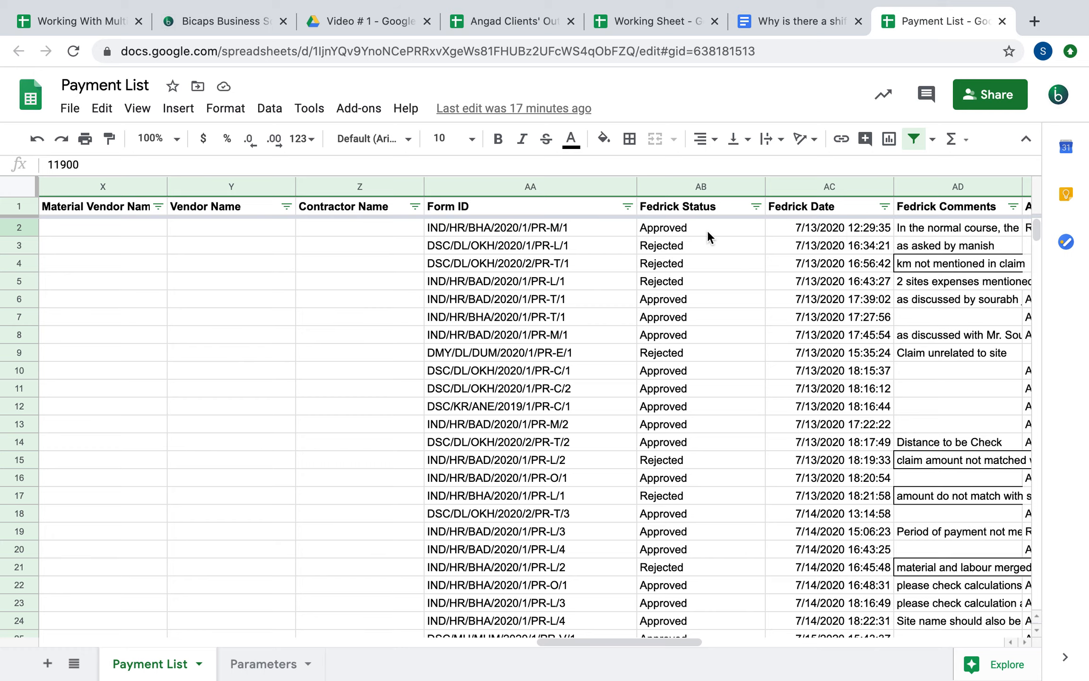
{"action": "left_click", "coordinate": [620, 19]}
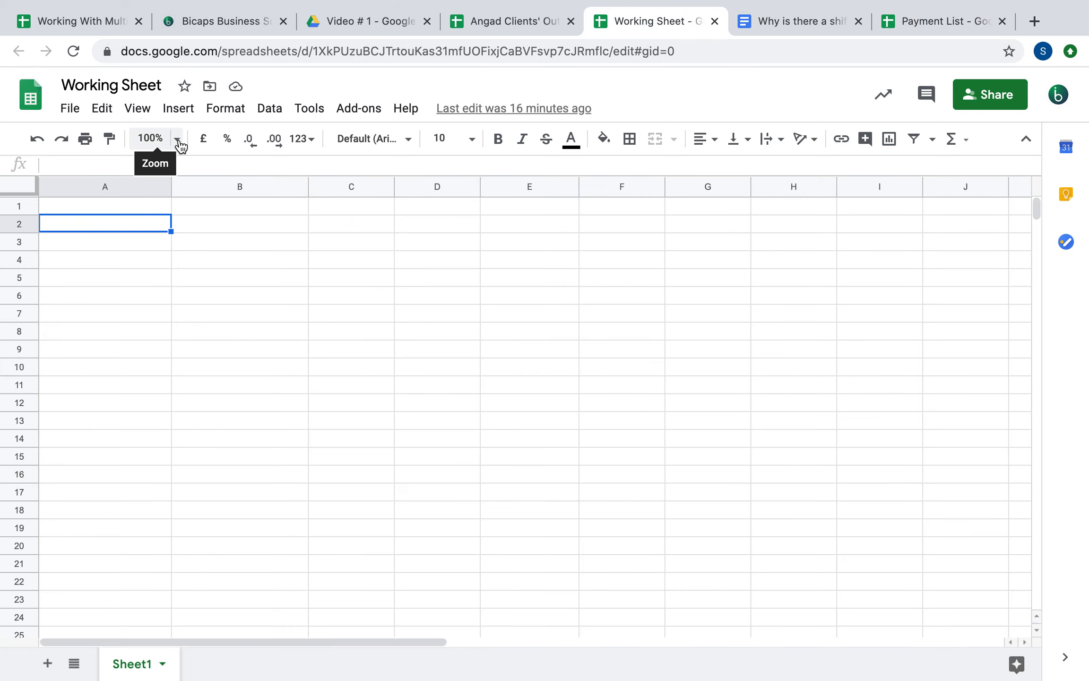
In A2, start =importrange( with the Payment List spreadsheet's pasted URL as first argument
{"action": "type", "text": "="}
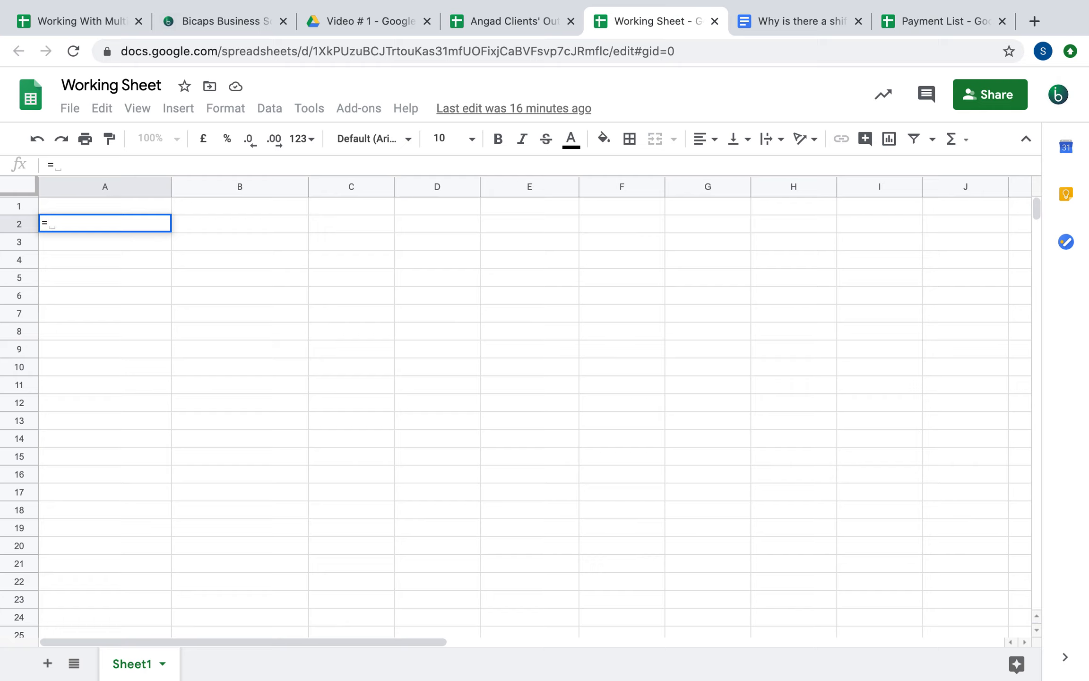
{"action": "type", "text": "importrange("}
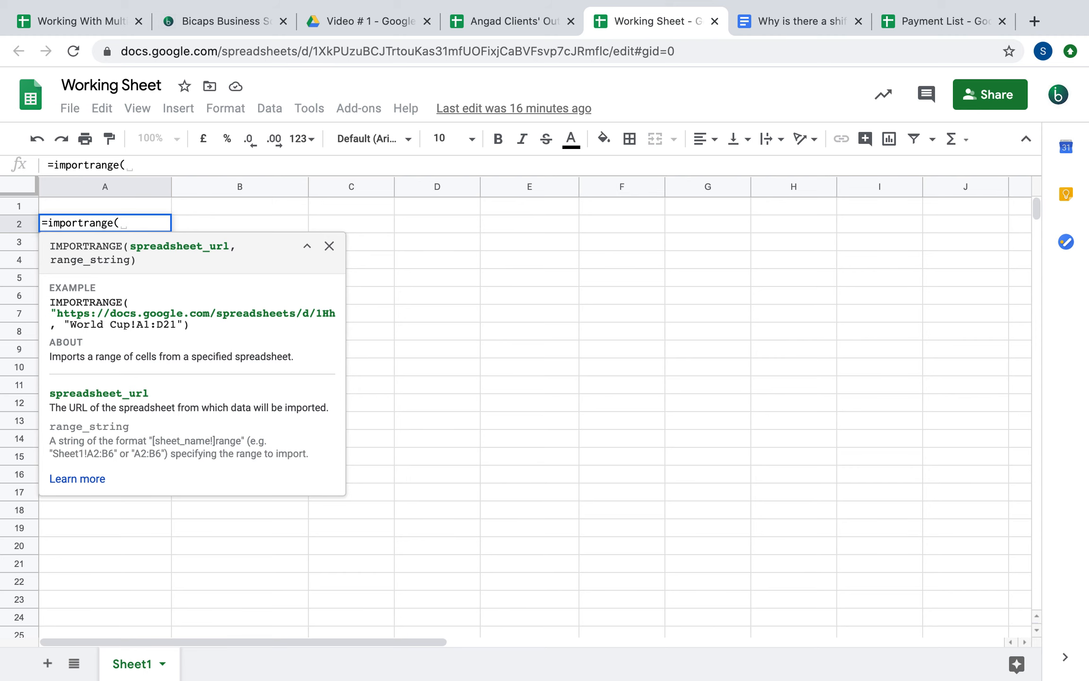
{"action": "type", "text": "\""}
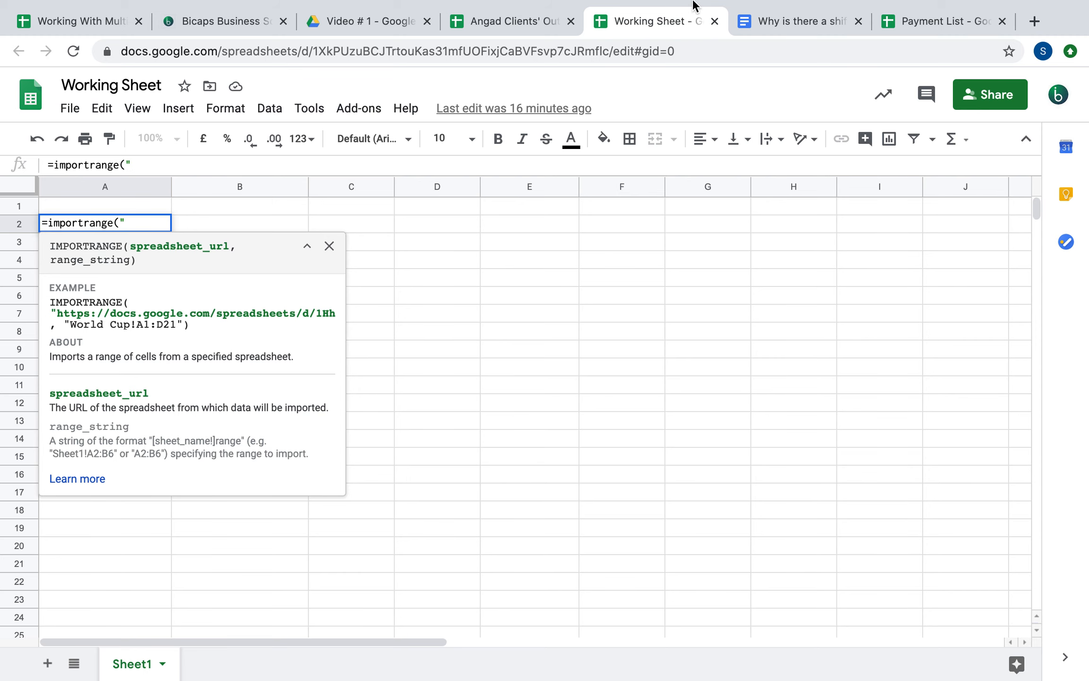
{"action": "left_click", "coordinate": [937, 22]}
{"action": "left_click", "coordinate": [627, 51]}
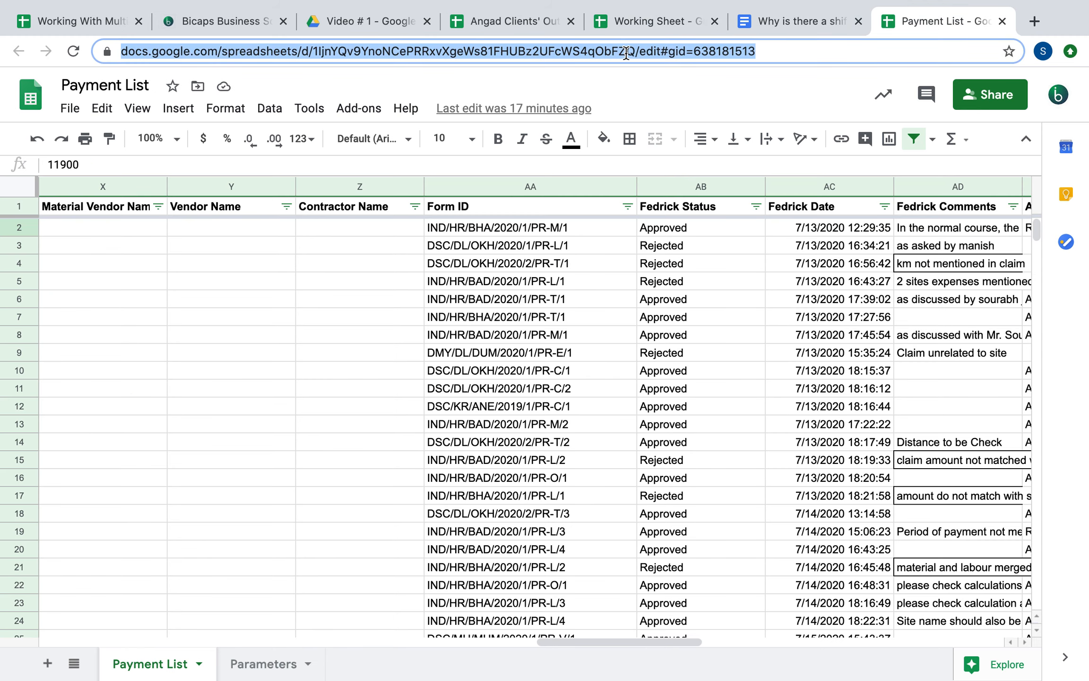
{"action": "left_click", "coordinate": [640, 20]}
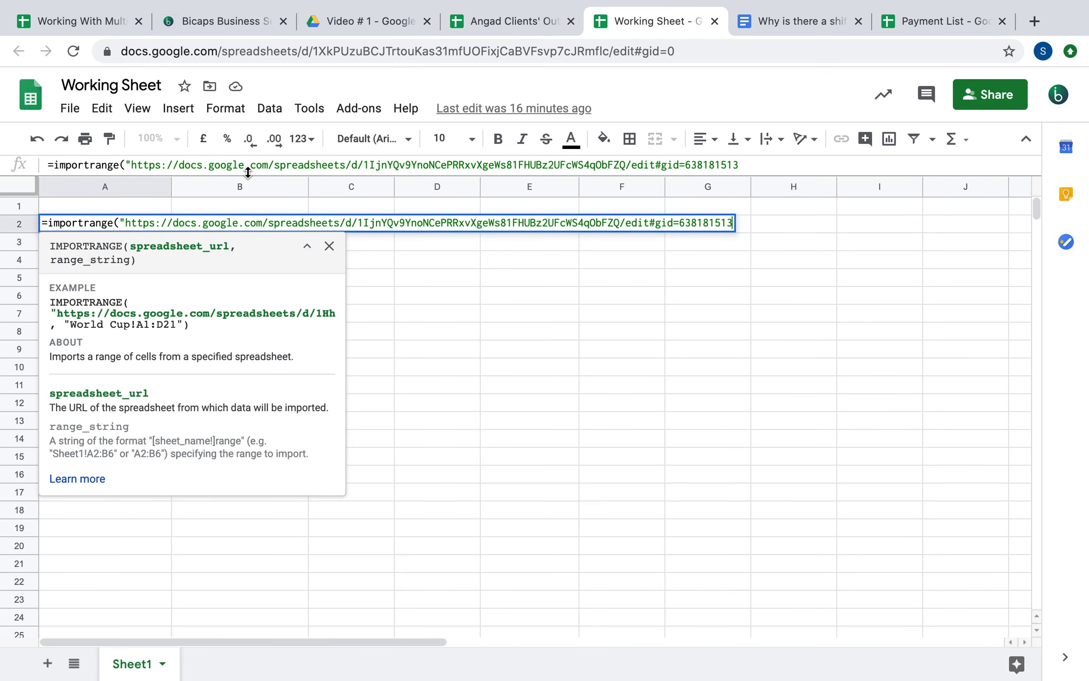
{"action": "type", "text": "\","}
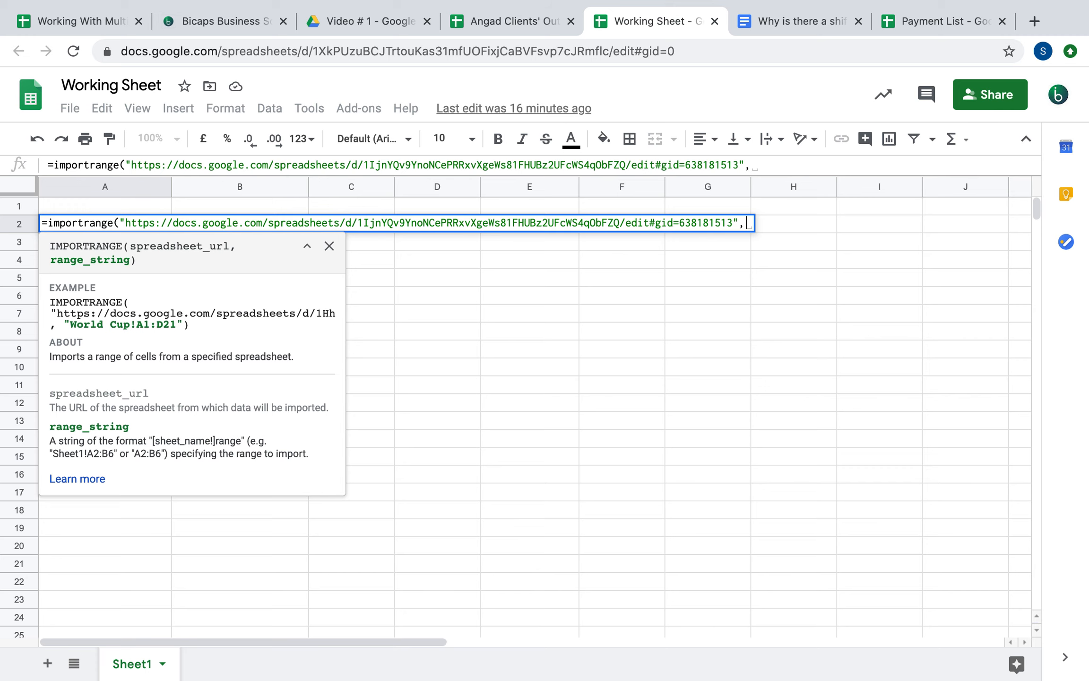
{"action": "key", "text": "BackSpace"}
{"action": "type", "text": "\""}
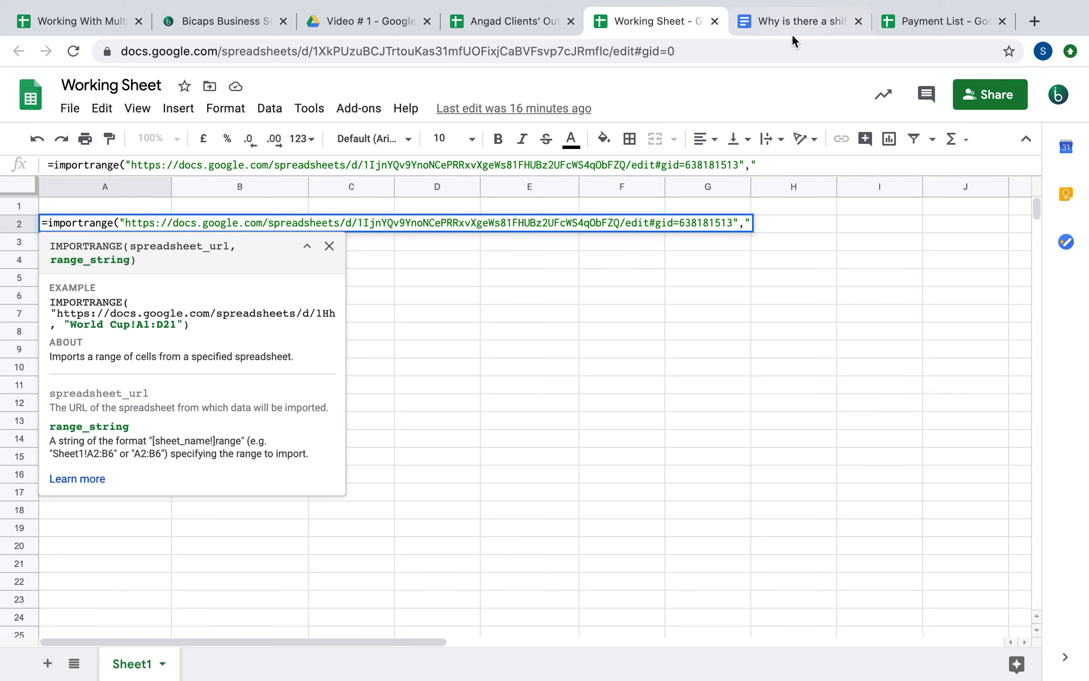
Add the range "Payment List!A1:AP", close the formula and commit it
{"action": "left_click", "coordinate": [917, 26]}
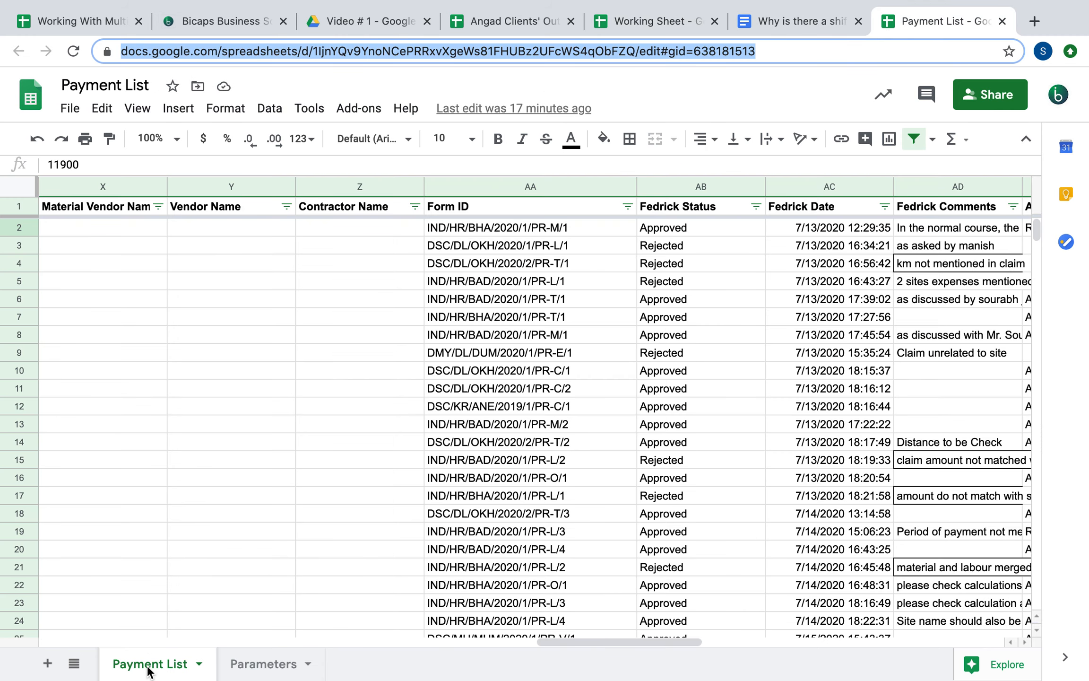
{"action": "scroll", "coordinate": [134, 330], "scroll_direction": "left", "scroll_amount": 15}
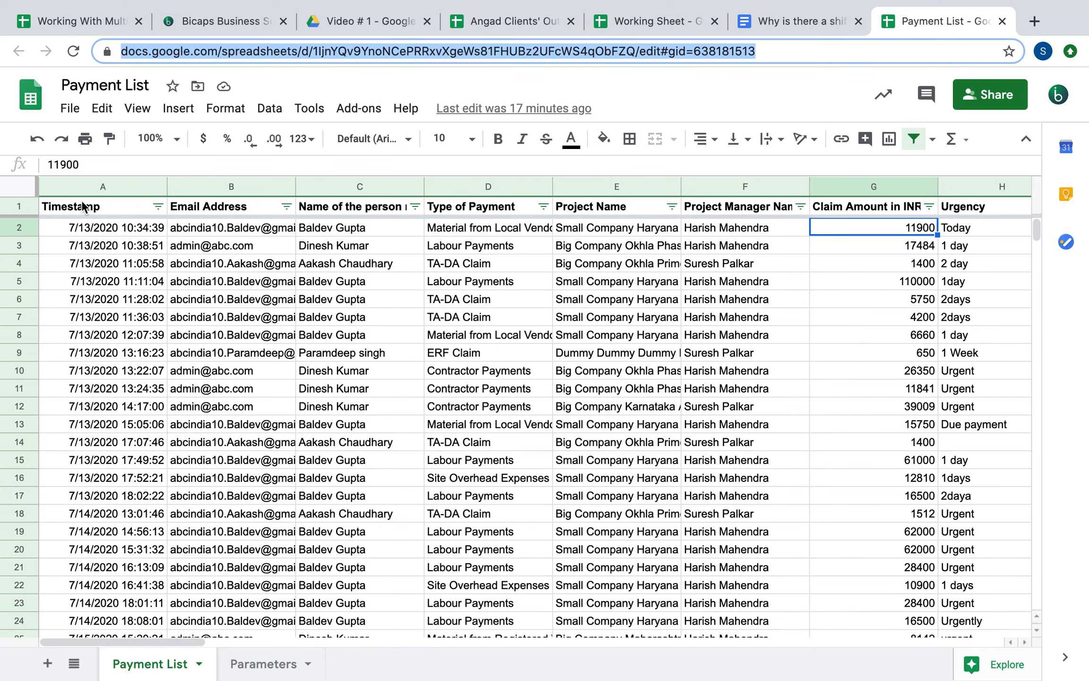
{"action": "scroll", "coordinate": [327, 320], "scroll_direction": "right", "scroll_amount": 20}
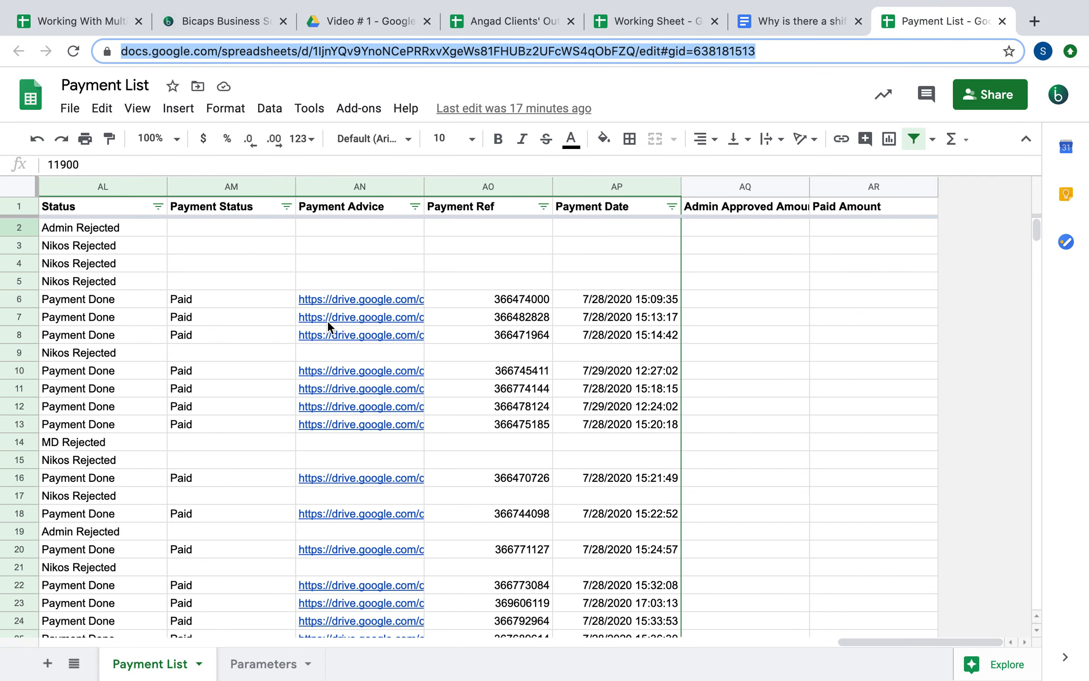
{"action": "left_click", "coordinate": [641, 20]}
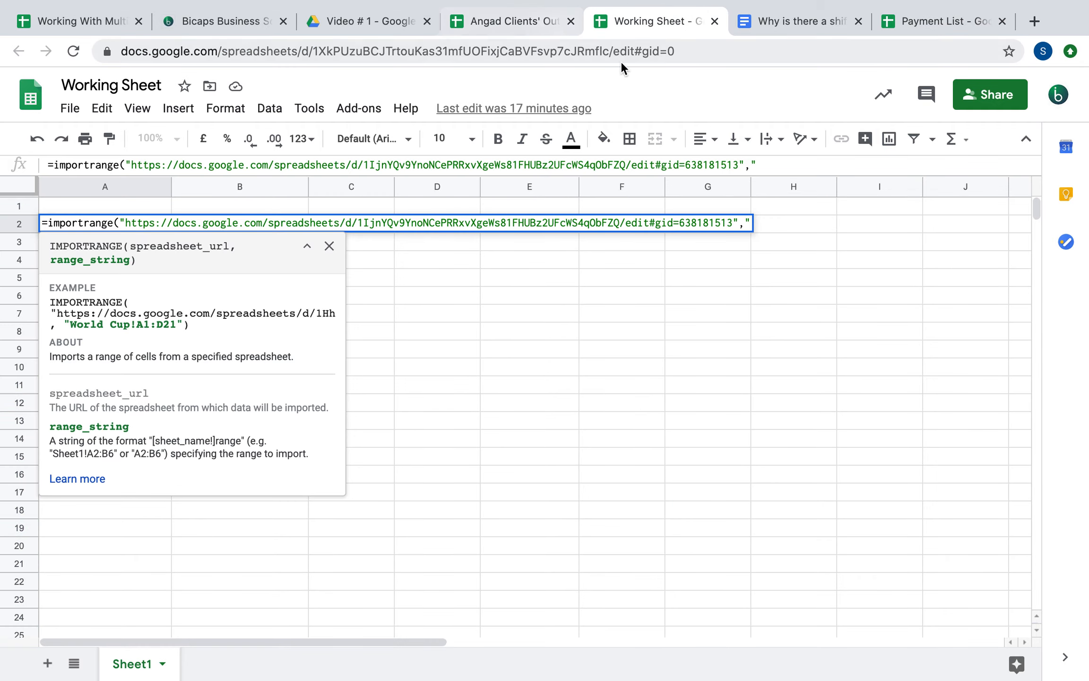
{"action": "type", "text": "A"}
{"action": "key", "text": "BackSpace"}
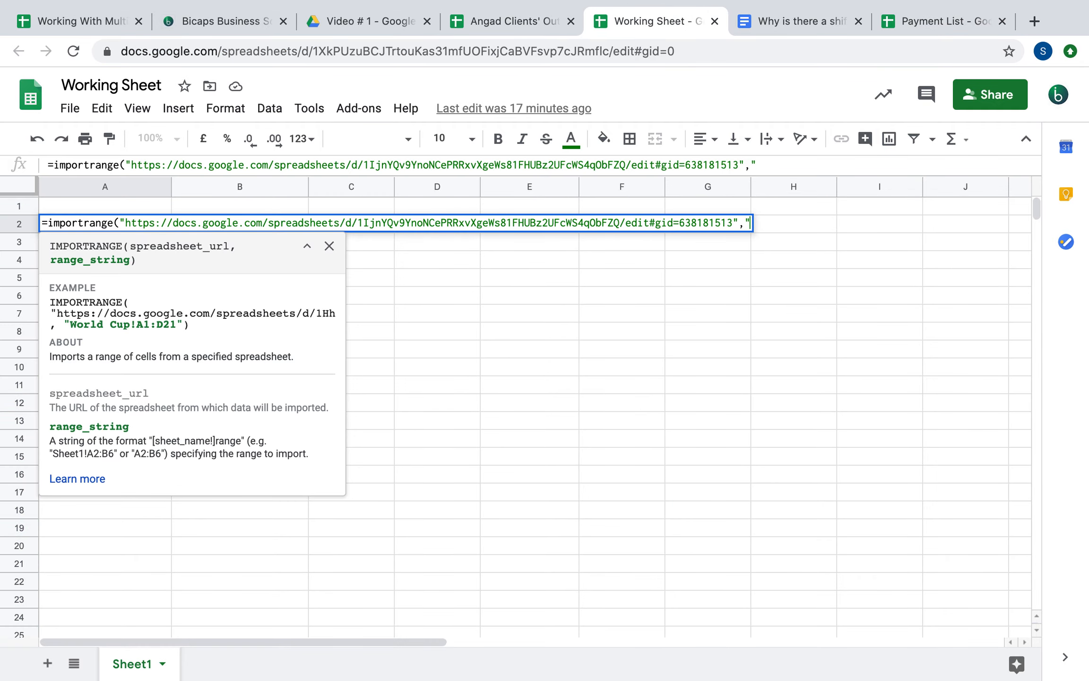
{"action": "type", "text": "Payment "}
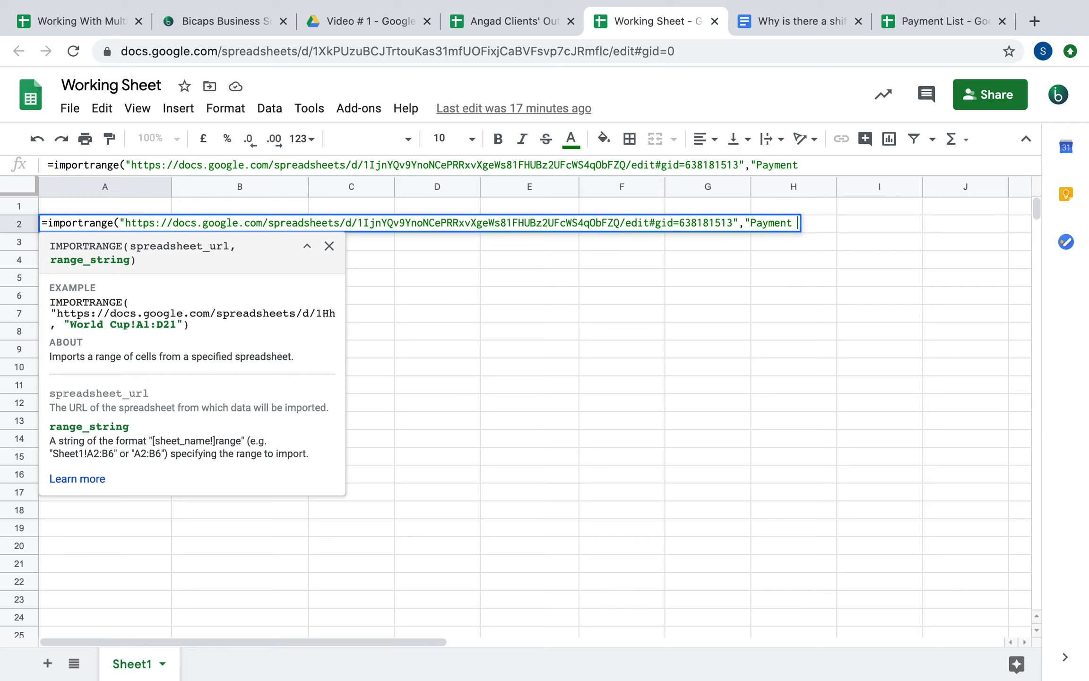
{"action": "type", "text": "List!"}
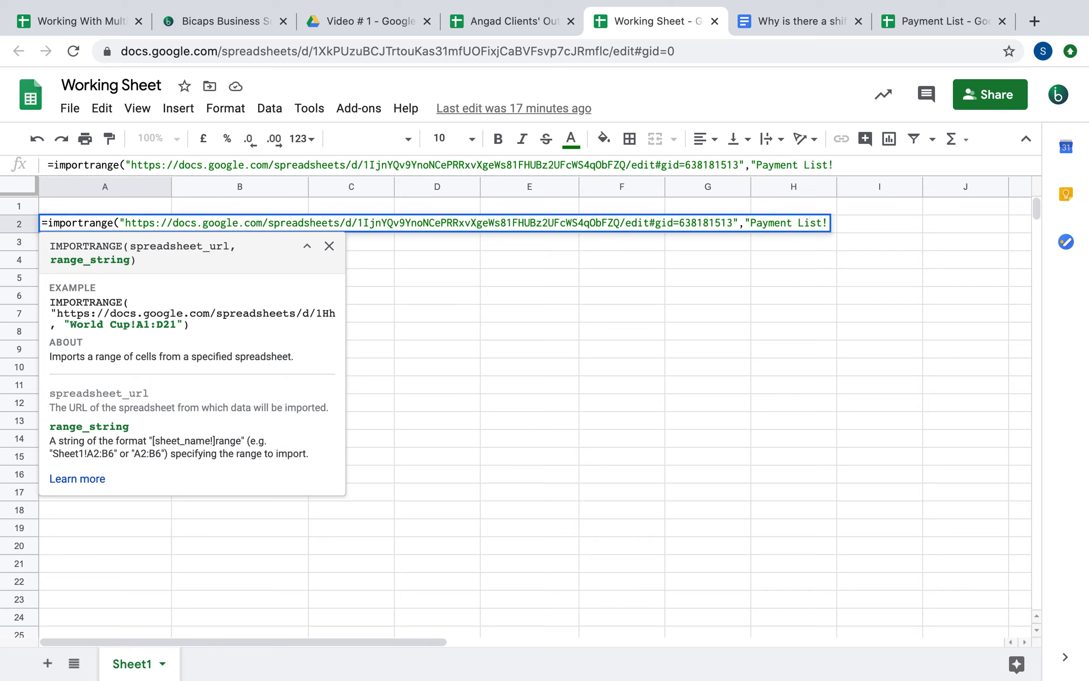
{"action": "type", "text": "A1:AP\""}
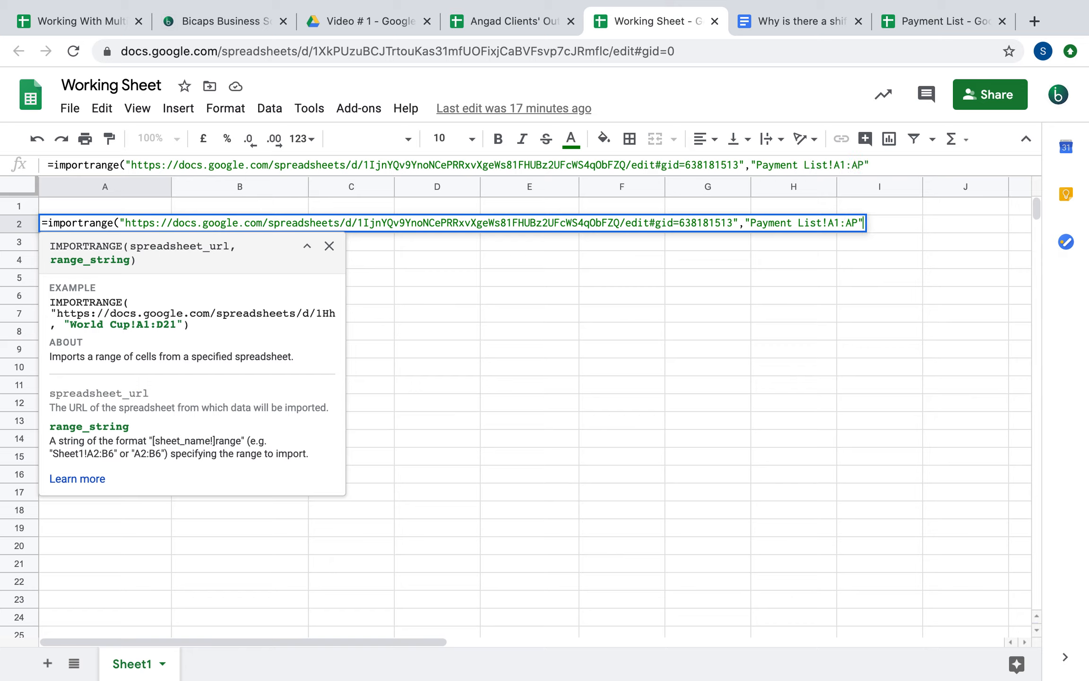
{"action": "type", "text": ")"}
{"action": "key", "text": "Return"}
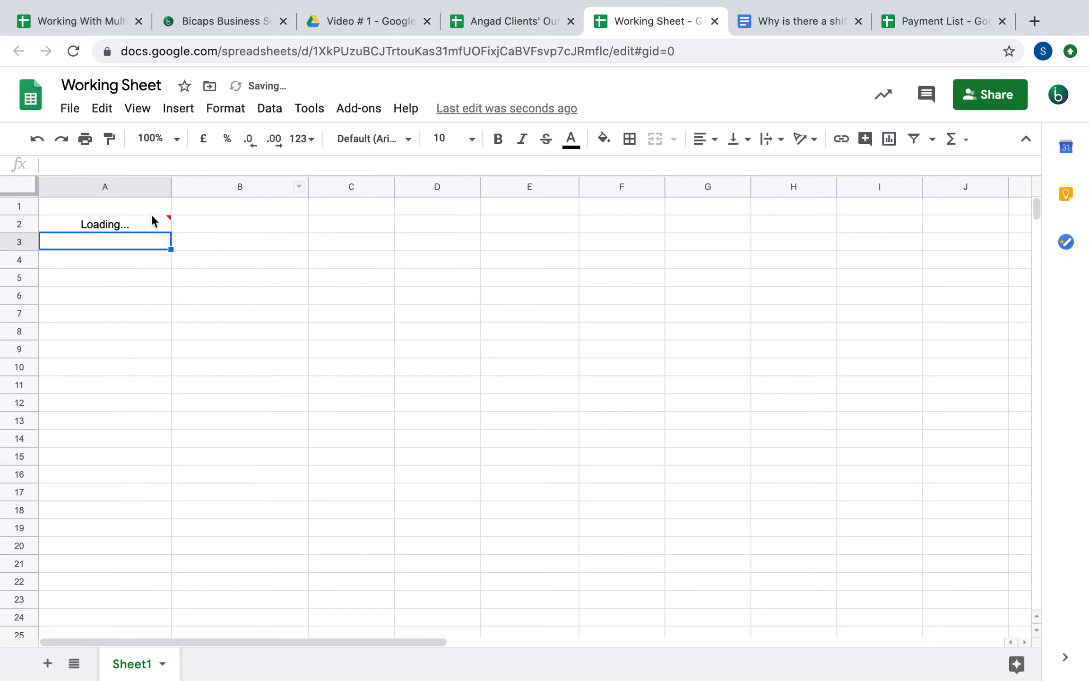
Once the import loads, inspect an imported project name and claim amount
{"action": "mouse_move", "coordinate": [148, 229]}
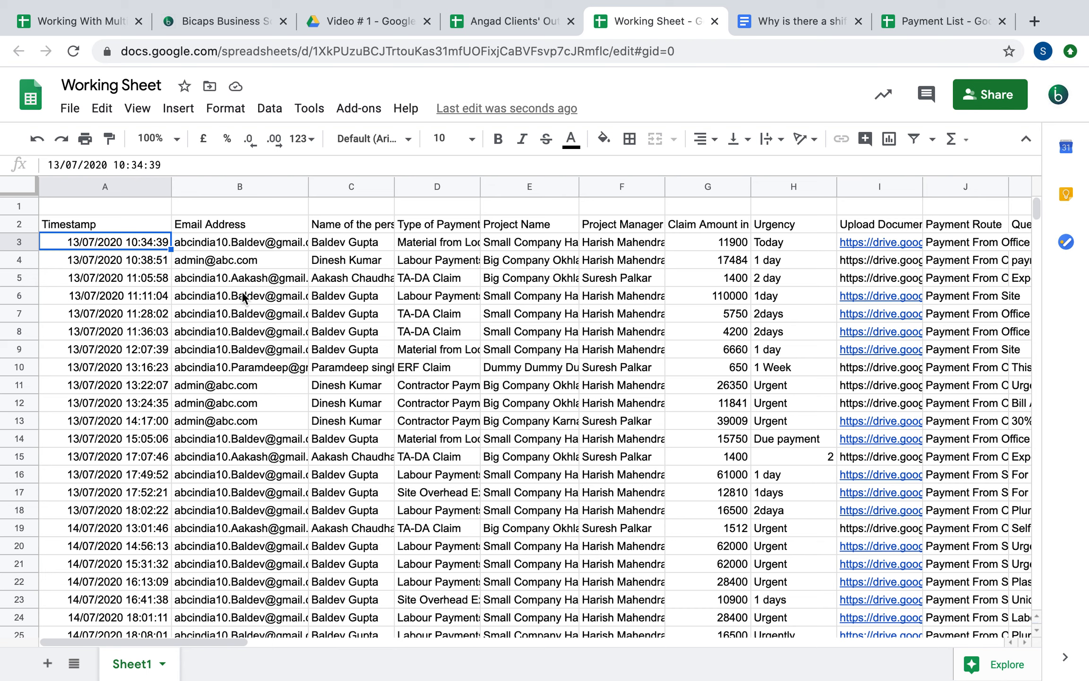
{"action": "left_click", "coordinate": [536, 283]}
{"action": "left_click", "coordinate": [696, 248]}
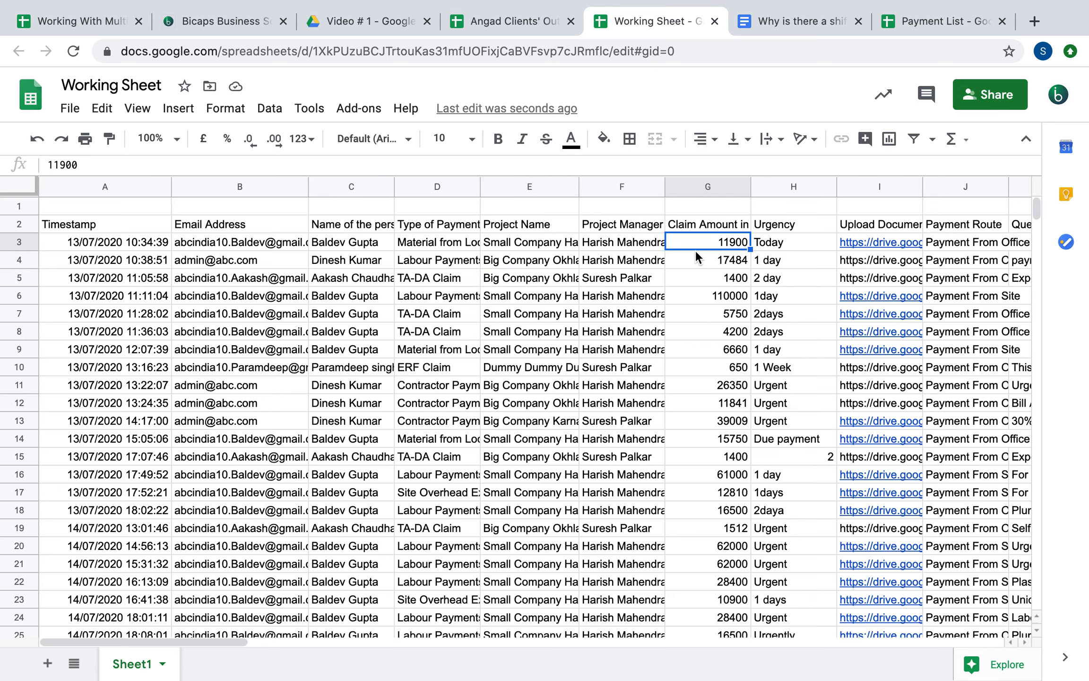
{"action": "scroll", "coordinate": [696, 252], "scroll_direction": "right", "scroll_amount": 3}
{"action": "scroll", "coordinate": [696, 252], "scroll_direction": "left", "scroll_amount": 3}
Step along row 2's headers from Timestamp to the status column and back
{"action": "left_click", "coordinate": [90, 227]}
{"action": "key", "text": "Right"}
{"action": "key", "text": "Right"}
{"action": "key", "text": "Right"}
{"action": "key", "text": "Right"}
{"action": "key", "text": "Right"}
{"action": "key", "text": "Right"}
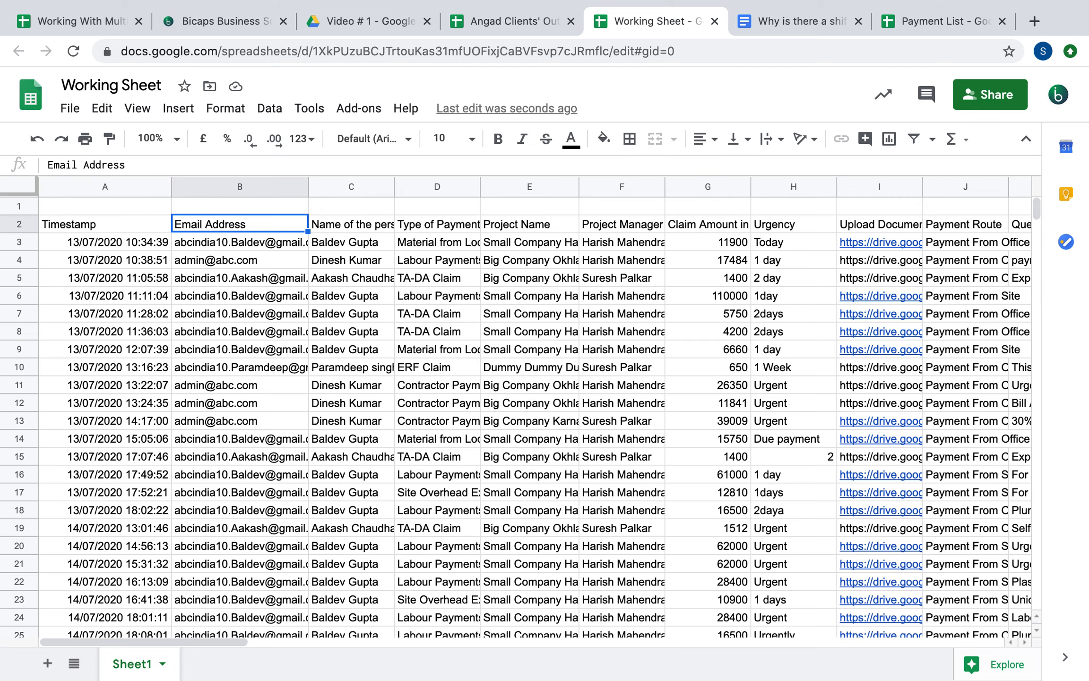
{"action": "key", "text": "Right"}
{"action": "key", "text": "Right"}
{"action": "key", "text": "Right"}
{"action": "key", "text": "Right"}
{"action": "key", "text": "Right"}
{"action": "key", "text": "Right"}
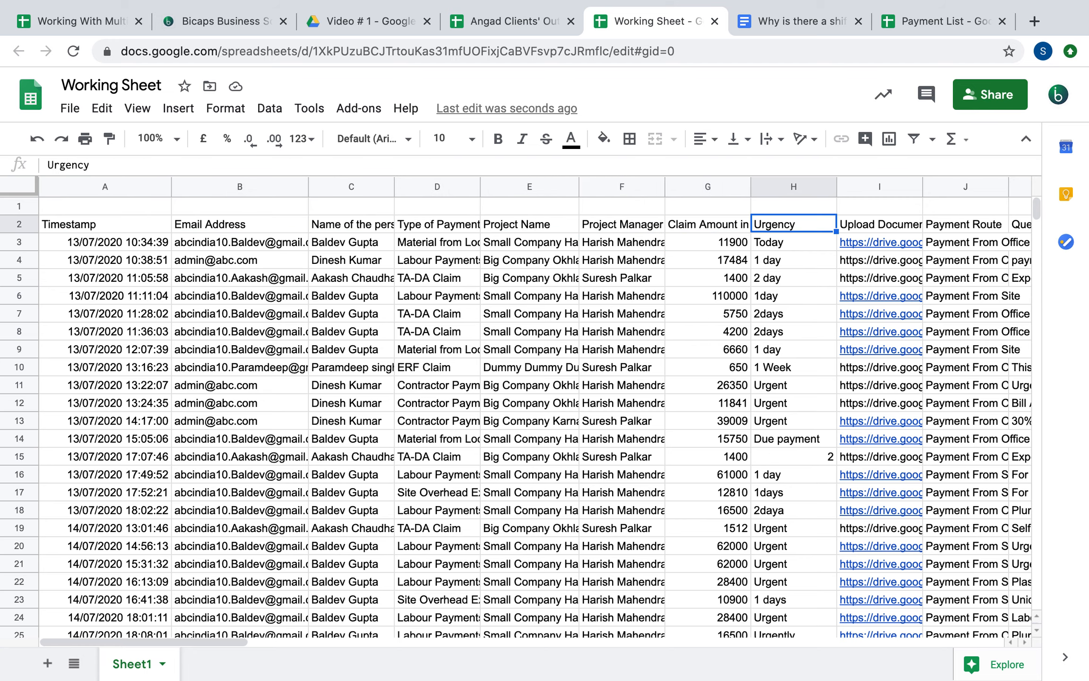
{"action": "key", "text": "Right"}
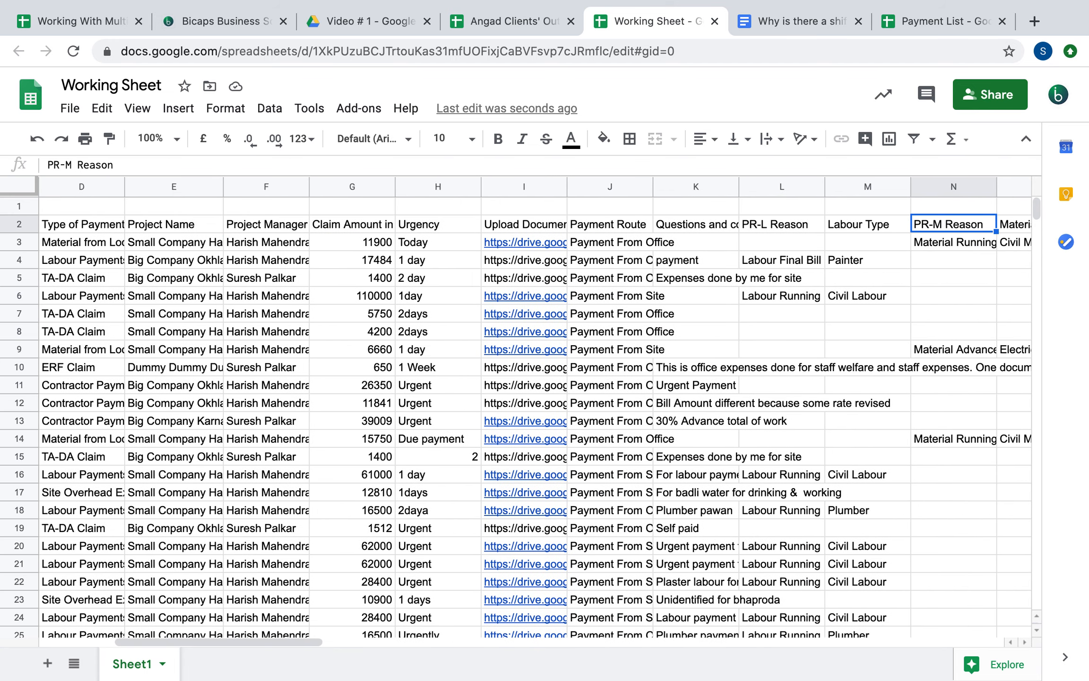
{"action": "key", "text": "Right"}
{"action": "key", "text": "Right"}
{"action": "key", "text": "Right"}
{"action": "key", "text": "Right"}
{"action": "key", "text": "Right"}
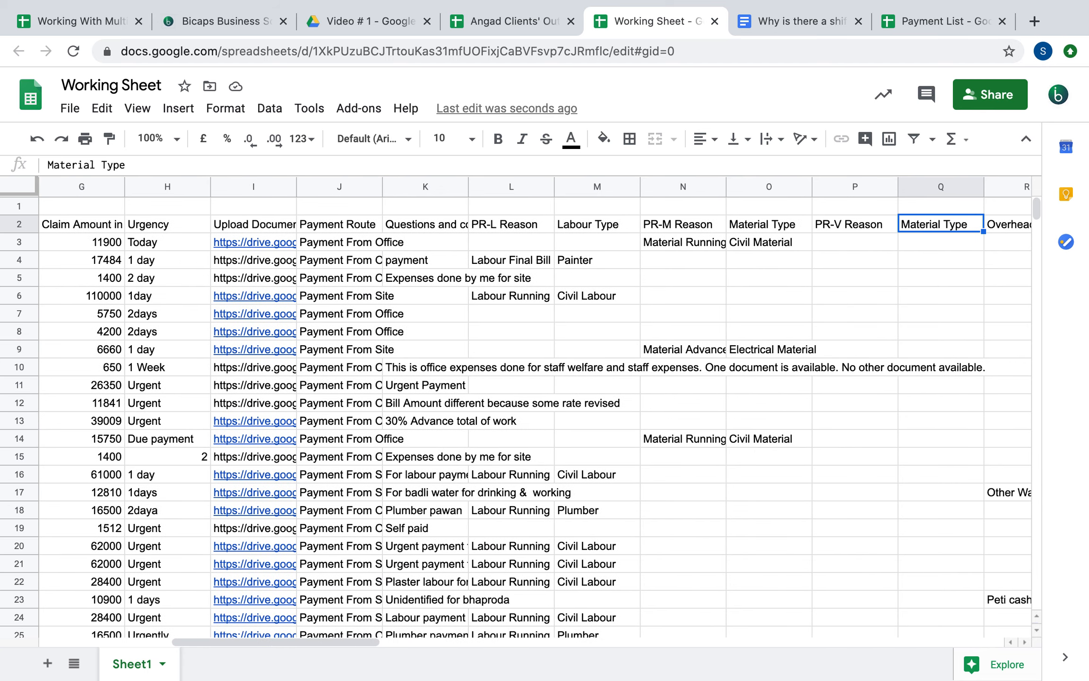
{"action": "key", "text": "Right"}
{"action": "key", "text": "Right"}
{"action": "key", "text": "Right"}
{"action": "key", "text": "Right"}
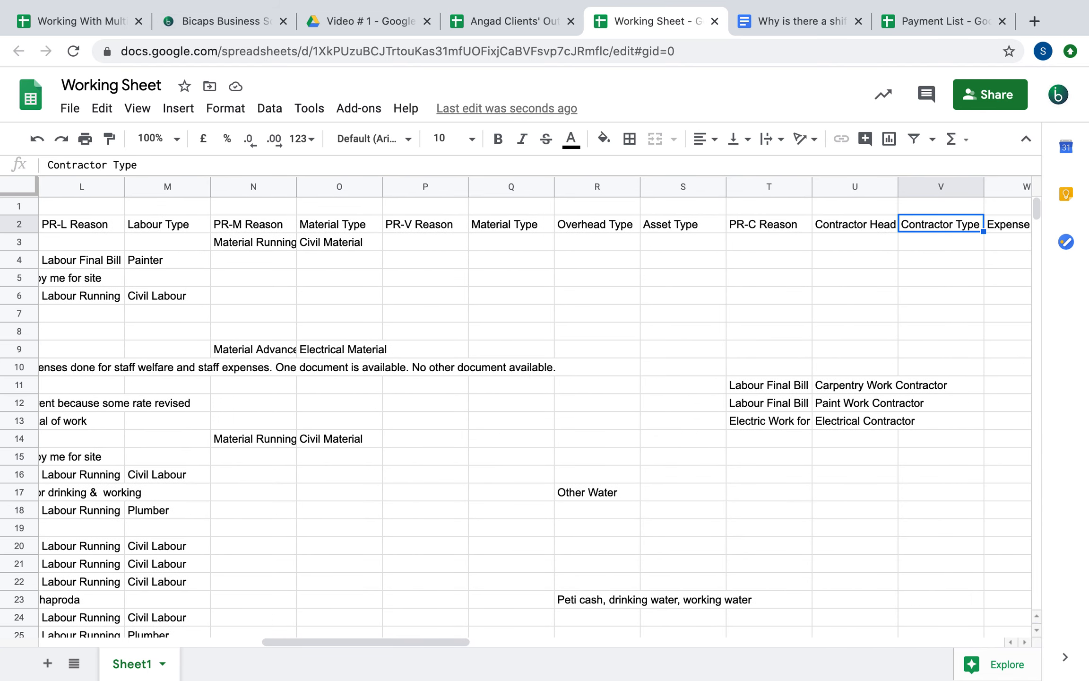
{"action": "key", "text": "Right"}
{"action": "key", "text": "Right"}
{"action": "key", "text": "Right"}
{"action": "key", "text": "Right"}
{"action": "key", "text": "Right"}
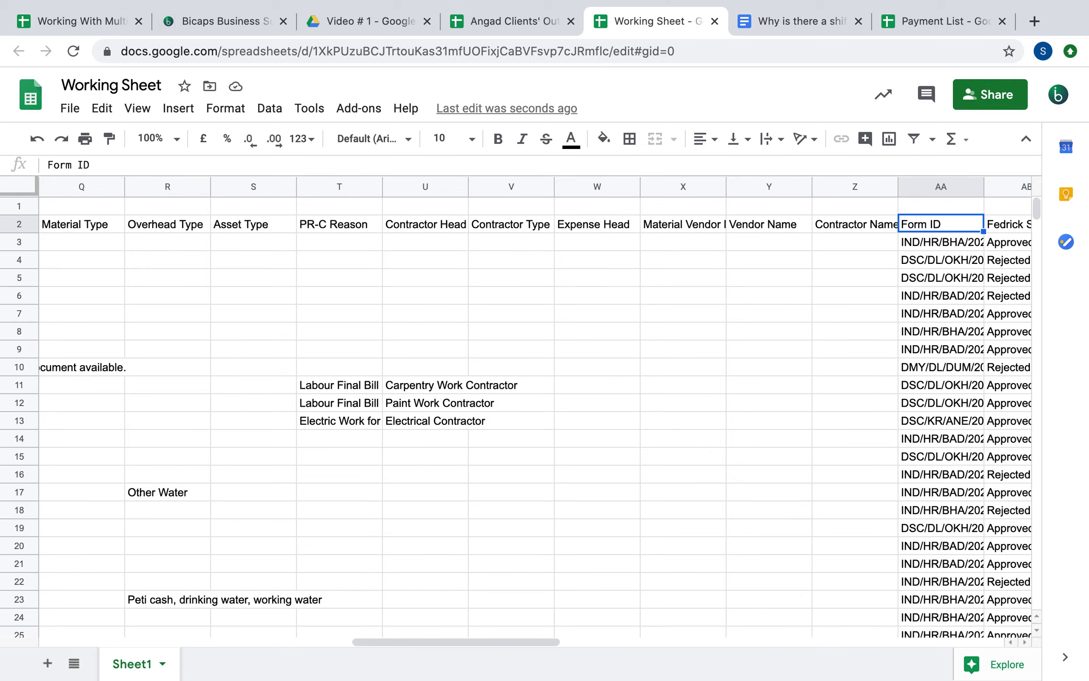
{"action": "key", "text": "Left"}
{"action": "key", "text": "Left"}
{"action": "key", "text": "Left"}
{"action": "key", "text": "Left"}
{"action": "key", "text": "Left"}
{"action": "key", "text": "Left"}
{"action": "key", "text": "Left"}
{"action": "key", "text": "Left"}
{"action": "key", "text": "Left"}
{"action": "key", "text": "Left"}
{"action": "key", "text": "Left"}
{"action": "key", "text": "Left"}
{"action": "key", "text": "Left"}
{"action": "key", "text": "Left"}
{"action": "key", "text": "Left"}
{"action": "key", "text": "Left"}
{"action": "key", "text": "Left"}
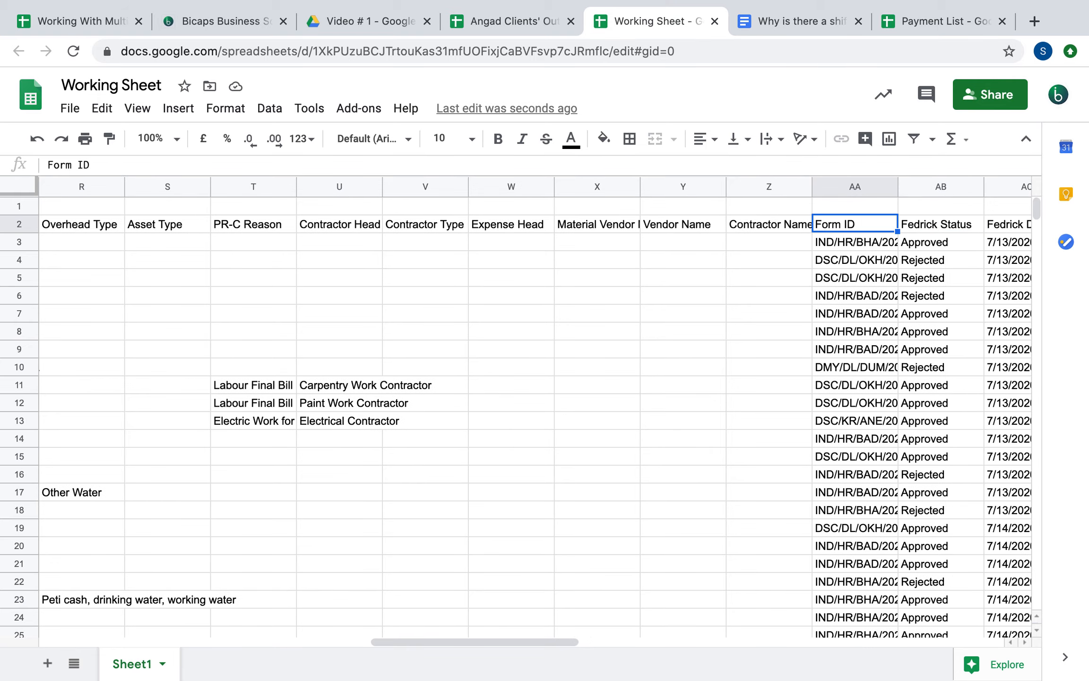
{"action": "key", "text": "Left"}
{"action": "key", "text": "Left"}
{"action": "key", "text": "Left"}
{"action": "key", "text": "Left"}
{"action": "key", "text": "Left"}
{"action": "key", "text": "Left"}
{"action": "key", "text": "Left"}
{"action": "key", "text": "Left"}
{"action": "key", "text": "Left"}
{"action": "key", "text": "Left"}
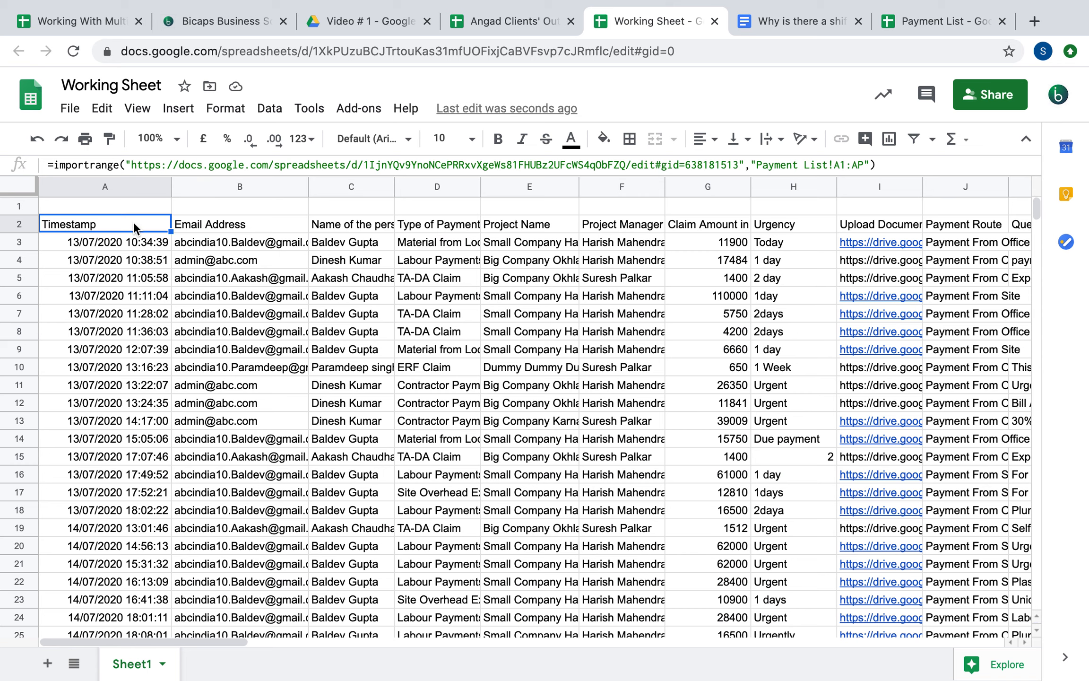
Wrap A2's IMPORTRANGE in a Query selecting Col5, Col7 where Col28='Rejected'
{"action": "double_click", "coordinate": [58, 224]}
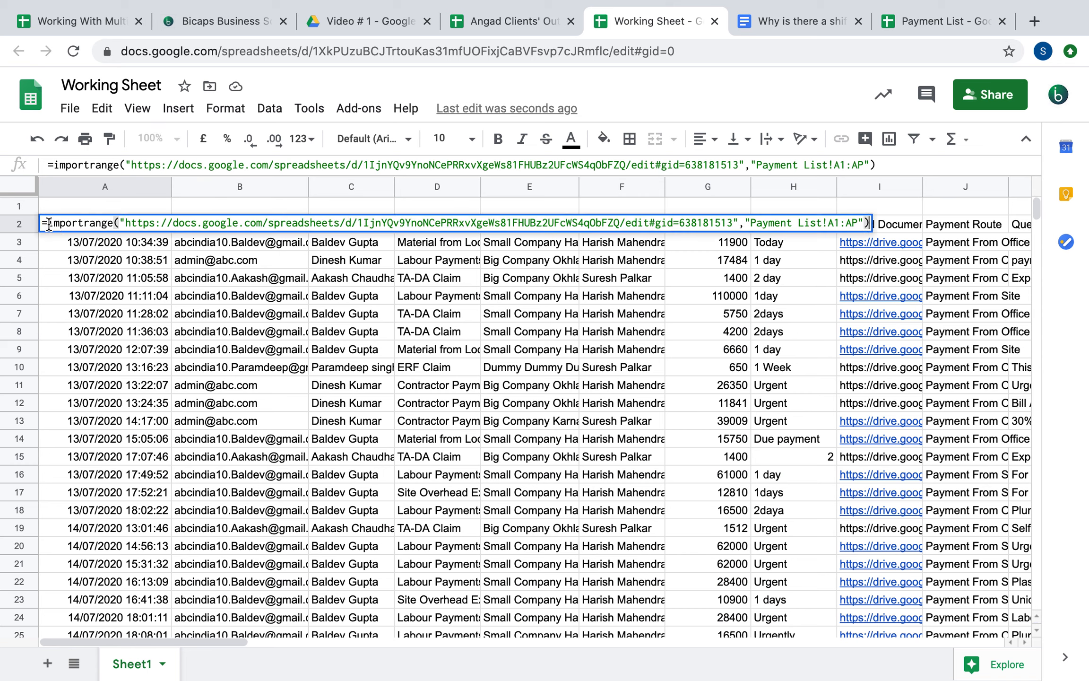
{"action": "type", "text": "Query("}
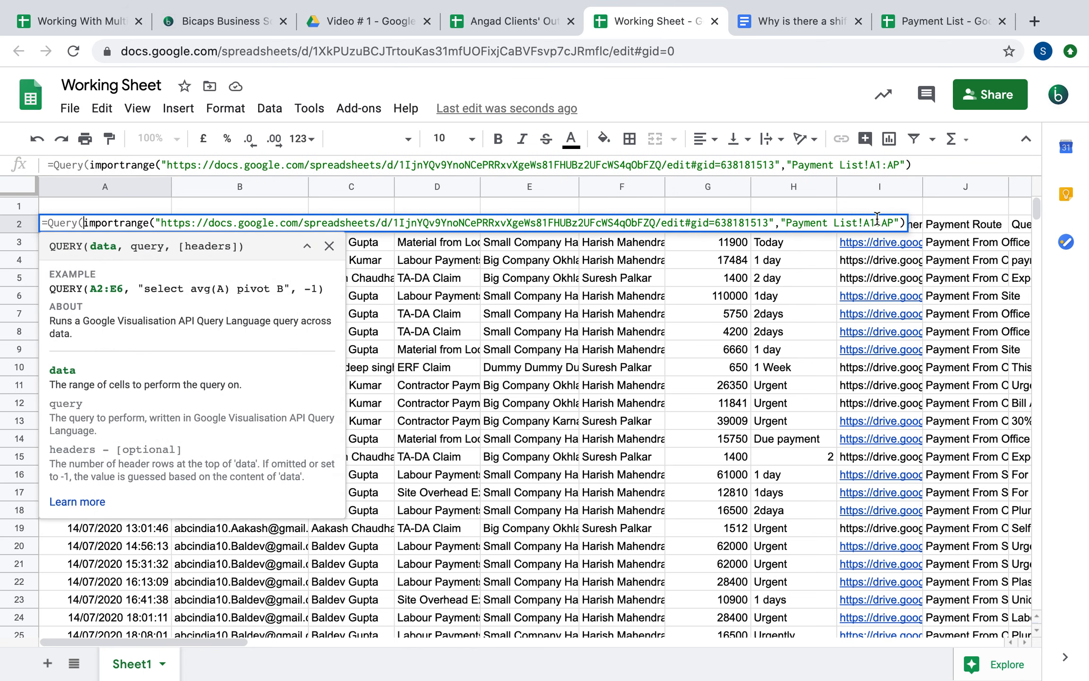
{"action": "left_click", "coordinate": [905, 222]}
{"action": "type", "text": ","}
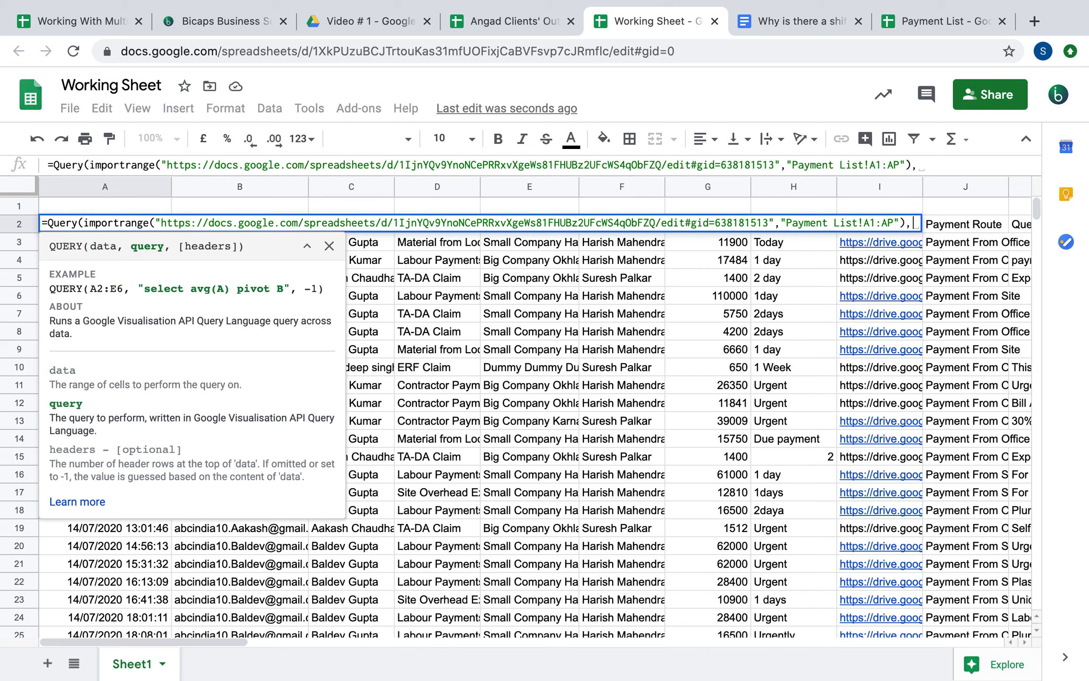
{"action": "type", "text": "\"Sel"}
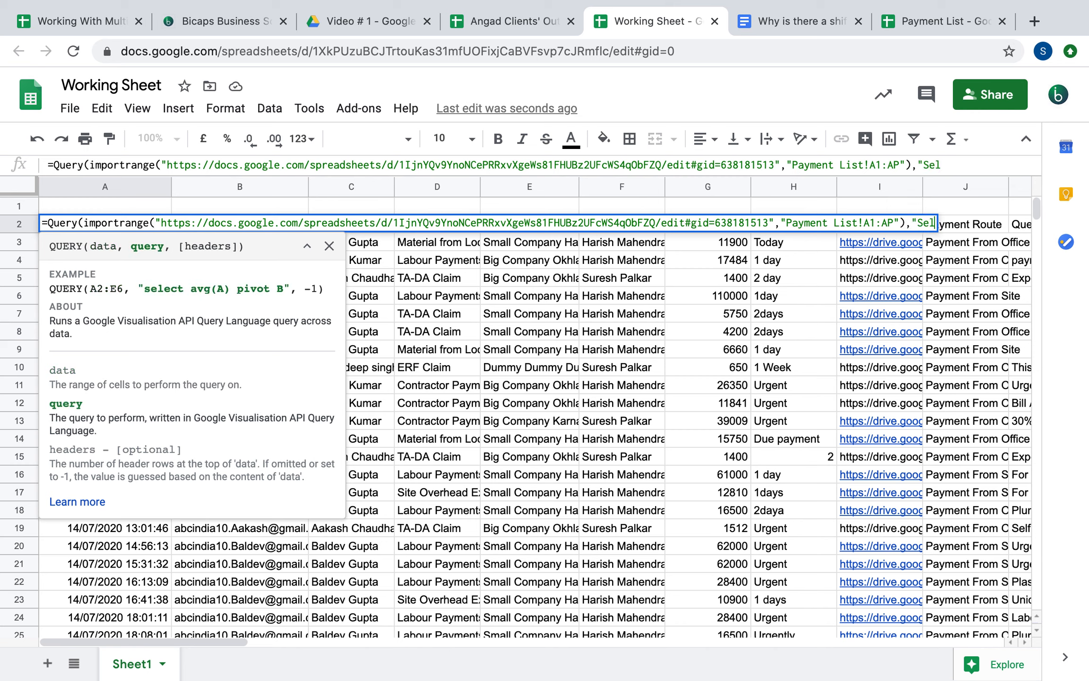
{"action": "type", "text": "ect Co"}
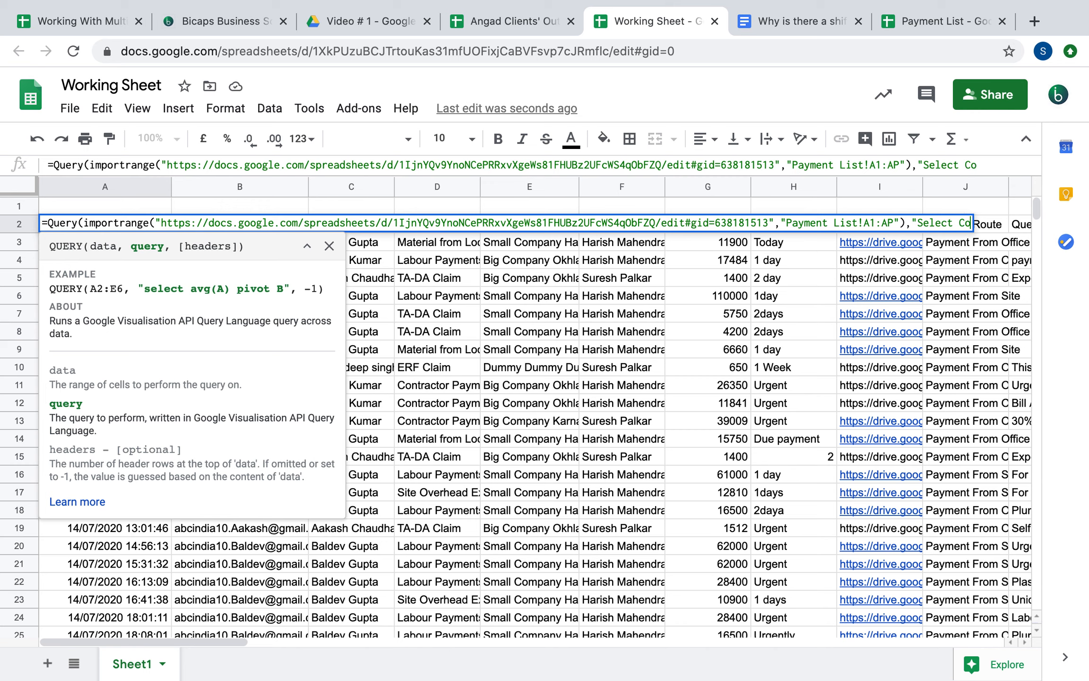
{"action": "type", "text": "l5, Col"}
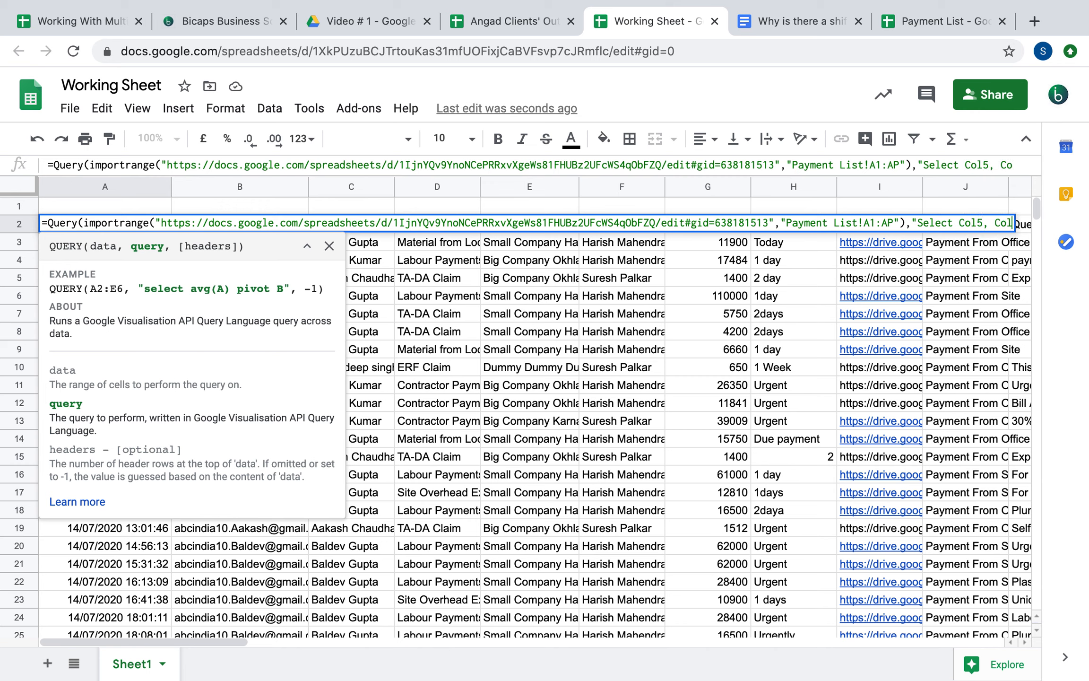
{"action": "type", "text": "7 Where"}
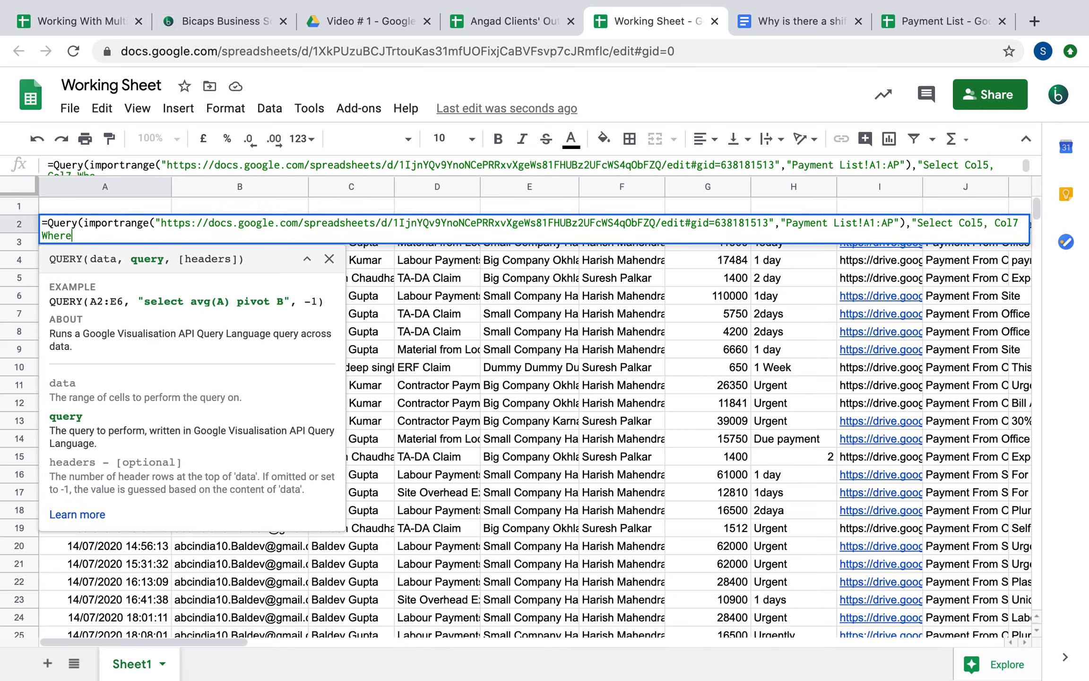
{"action": "type", "text": " Col28='Rejected\""}
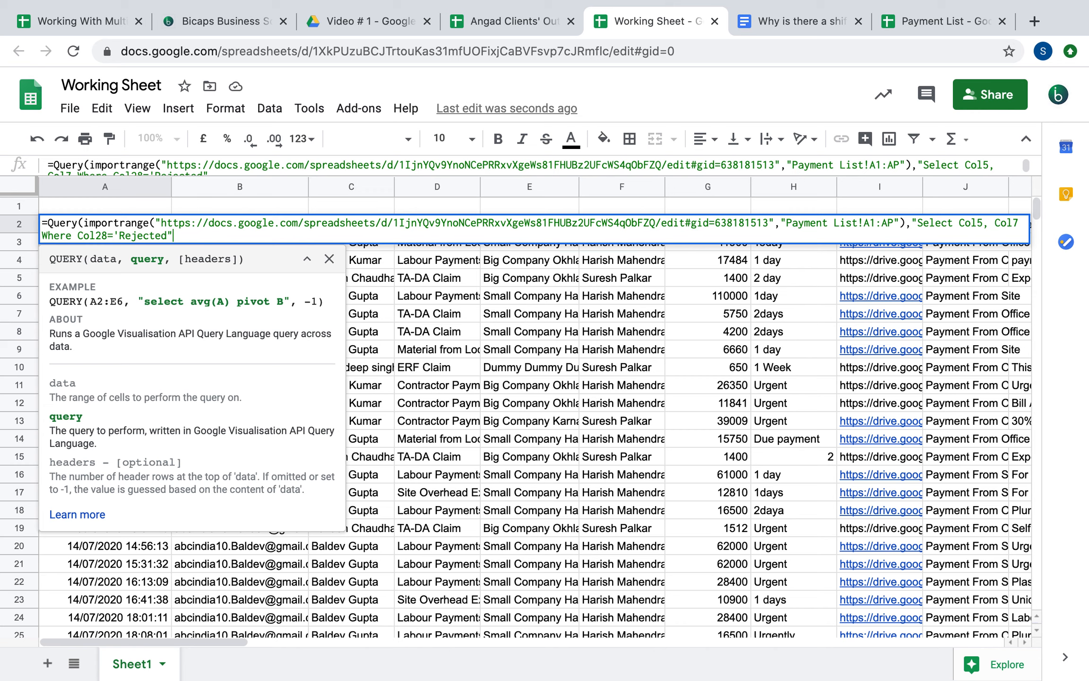
{"action": "key", "text": "BackSpace"}
{"action": "type", "text": "')"}
Add Col28 to the selected columns and a header count of 1, fix the quoting, and commit
{"action": "left_click", "coordinate": [1018, 222]}
{"action": "type", "text": ", Col"}
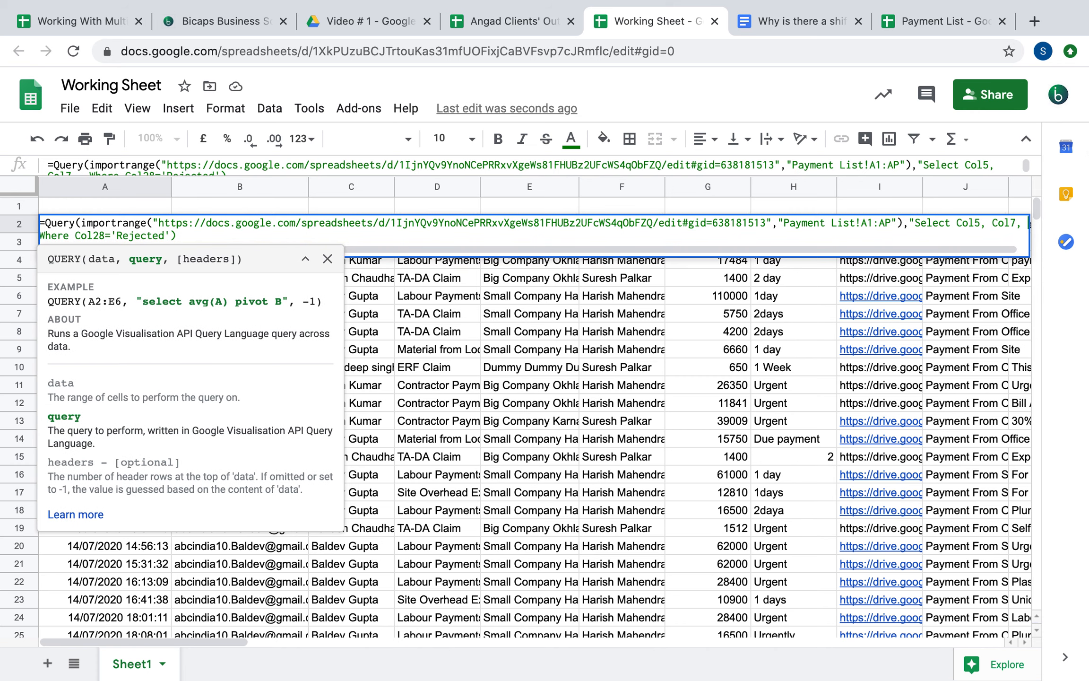
{"action": "type", "text": "28"}
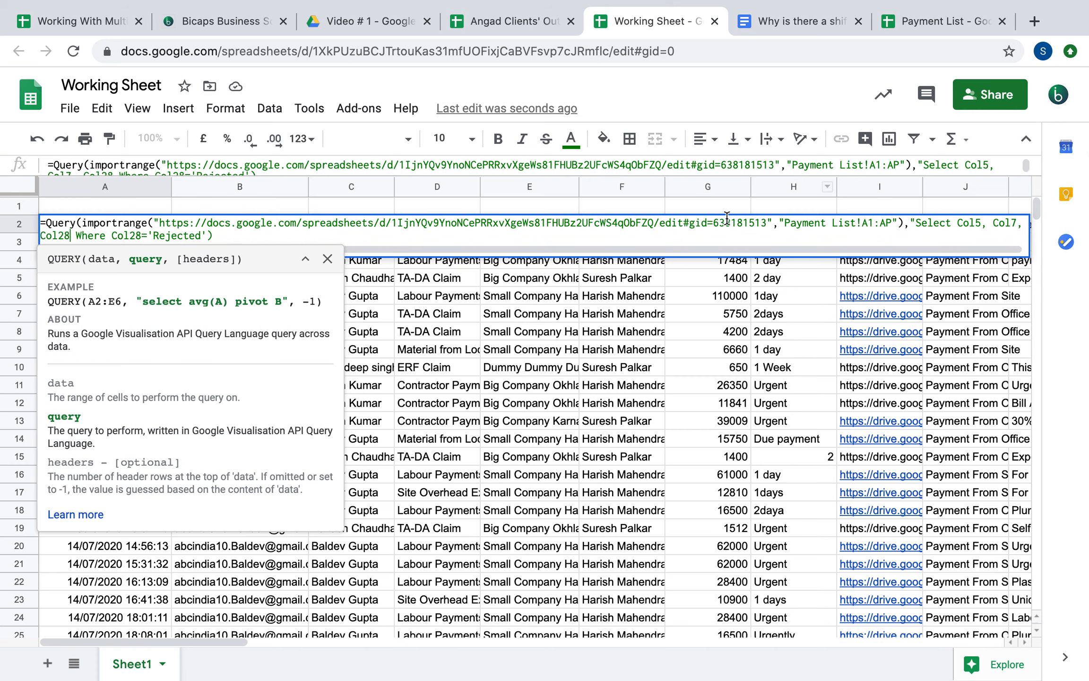
{"action": "left_click", "coordinate": [216, 236]}
{"action": "type", "text": ",1)"}
{"action": "left_click", "coordinate": [213, 235]}
{"action": "key", "text": "BackSpace"}
{"action": "type", "text": "\""}
{"action": "left_click", "coordinate": [242, 234]}
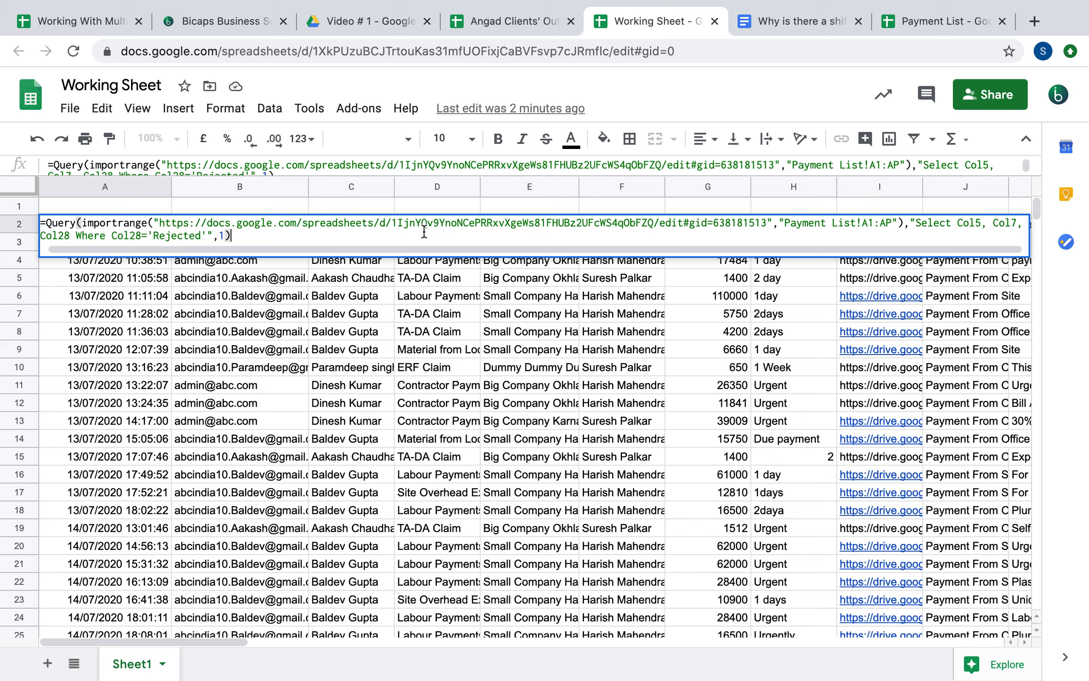
{"action": "key", "text": "Return"}
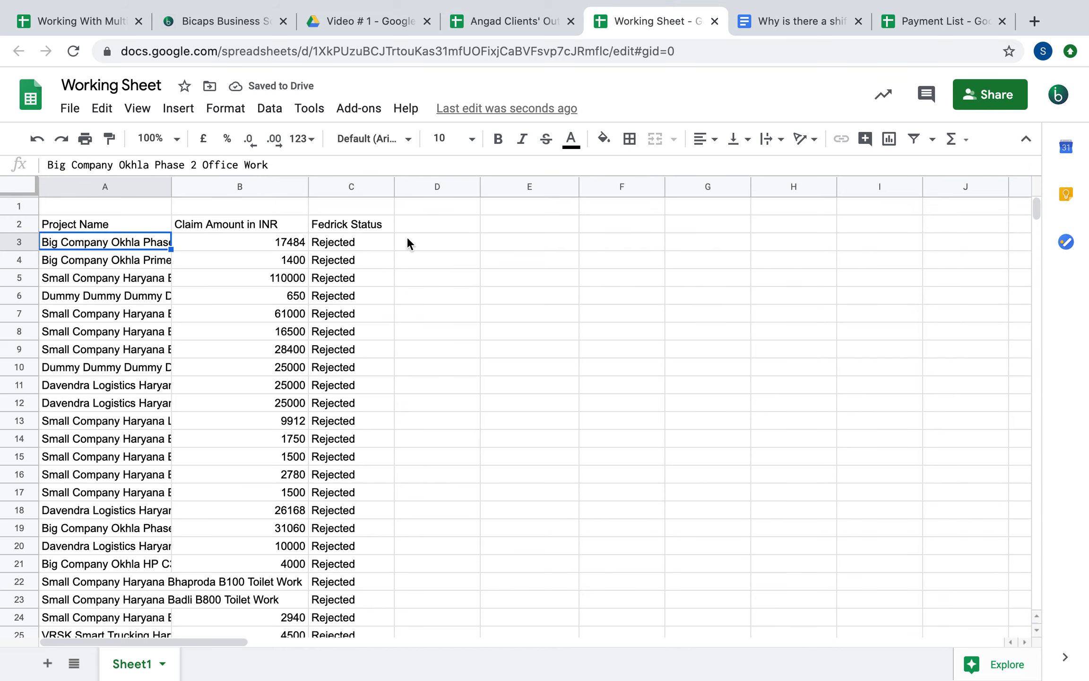
Check the rejected claims' project names, amounts and statuses, then return to the Working With Multiple Spreadsheets file
{"action": "left_click", "coordinate": [347, 242]}
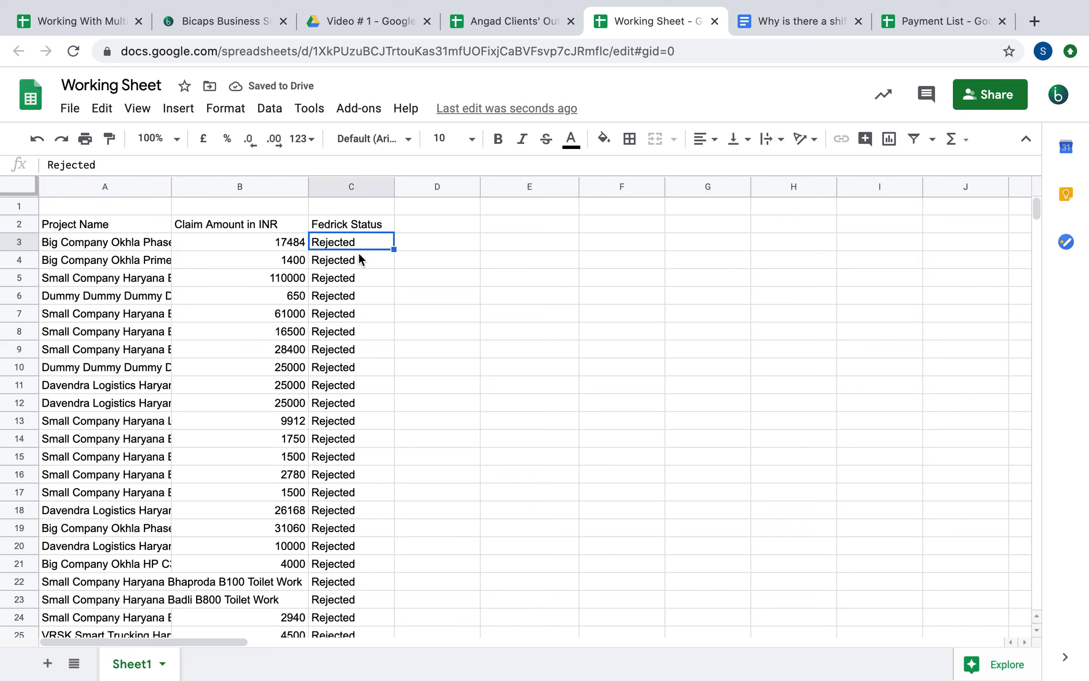
{"action": "scroll", "coordinate": [346, 500], "scroll_direction": "down", "scroll_amount": 4}
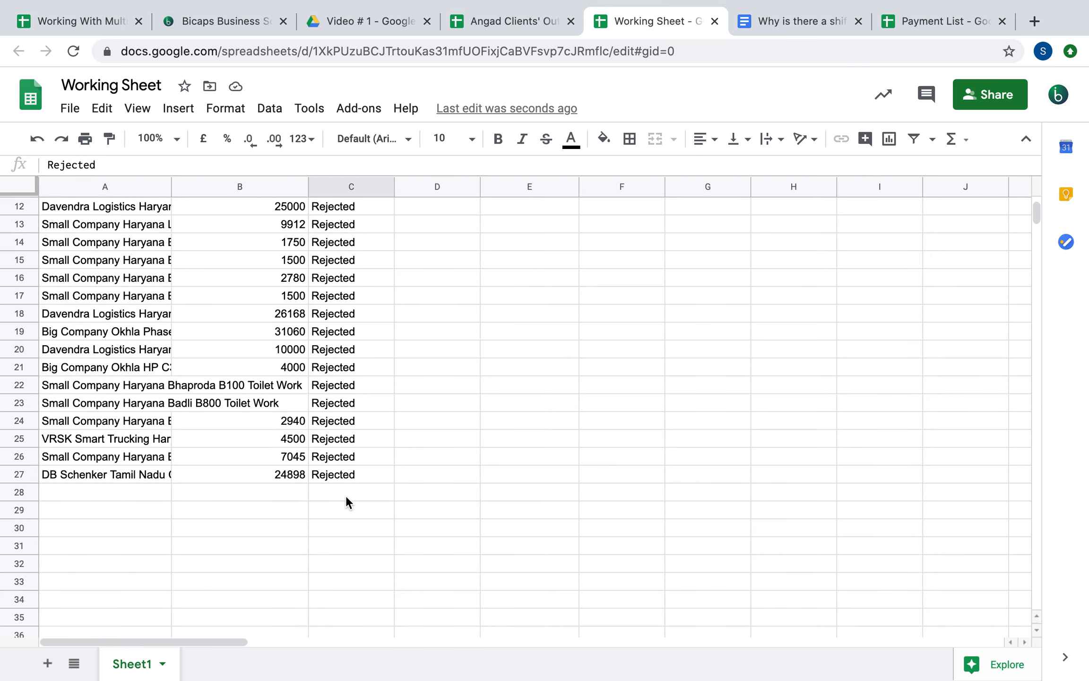
{"action": "scroll", "coordinate": [347, 500], "scroll_direction": "up", "scroll_amount": 4}
{"action": "left_click", "coordinate": [85, 239]}
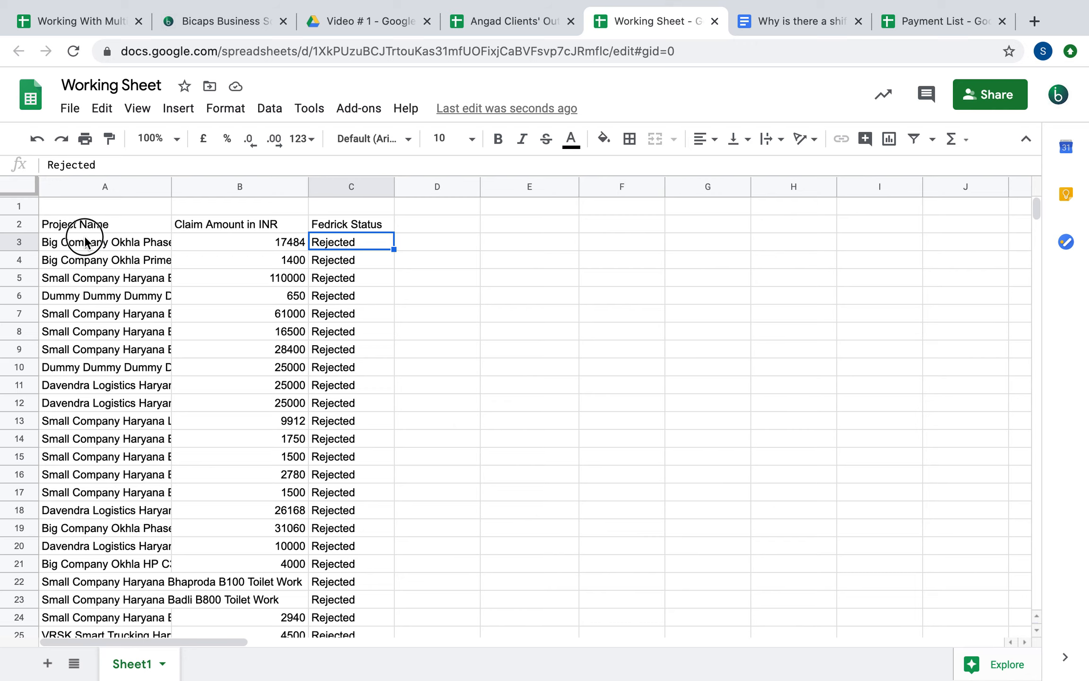
{"action": "left_click", "coordinate": [218, 243]}
{"action": "left_click", "coordinate": [352, 243]}
{"action": "left_click", "coordinate": [95, 24]}
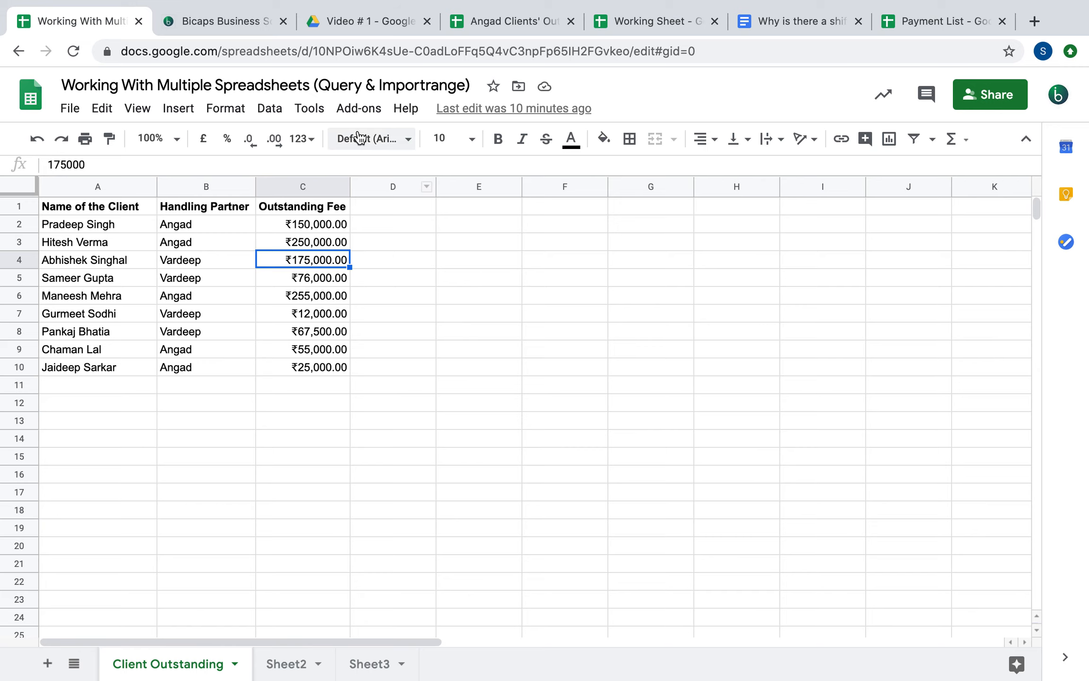
Show the Bicaps Business Solutions website, then switch from full-screen Chrome to the desktop
{"action": "left_click", "coordinate": [206, 8]}
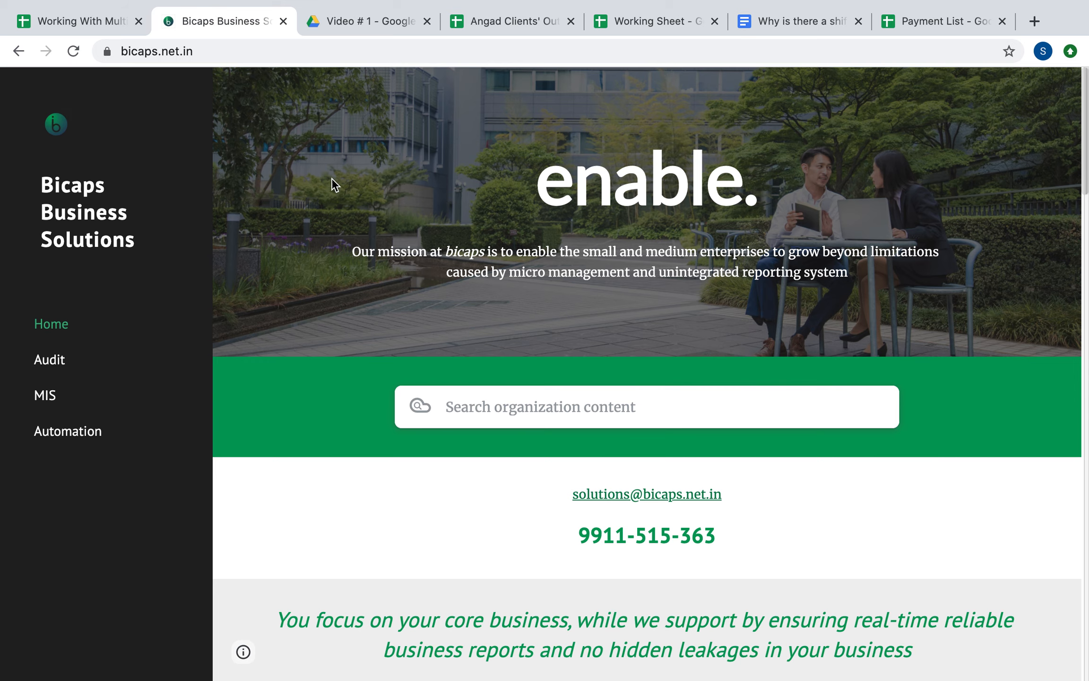
{"action": "key", "text": "ctrl+Left"}
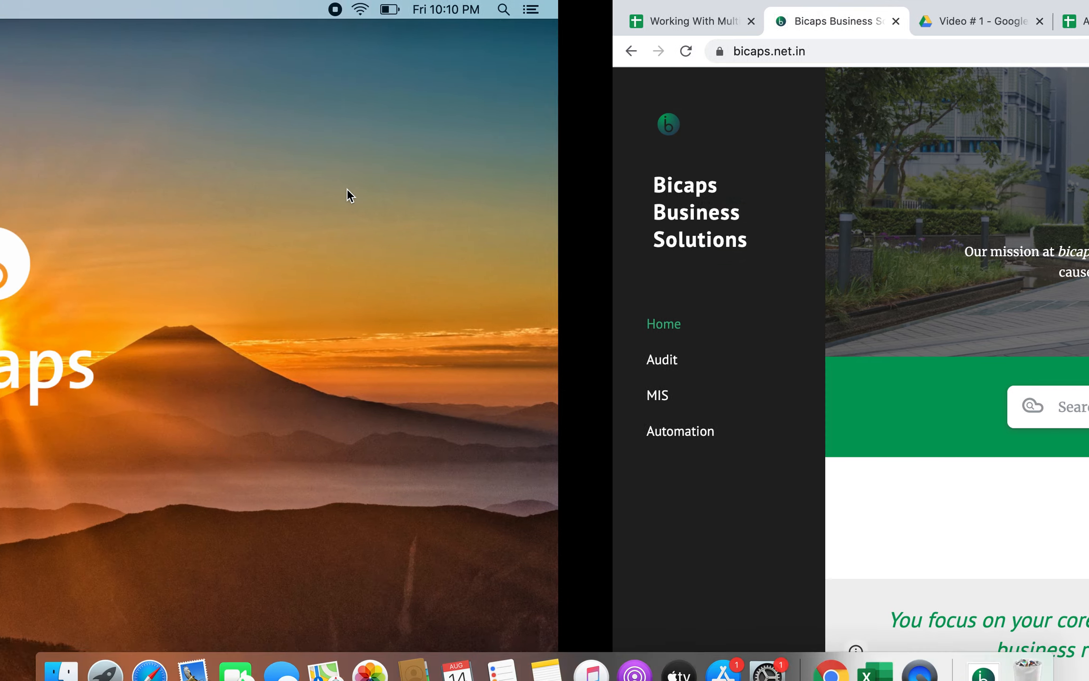